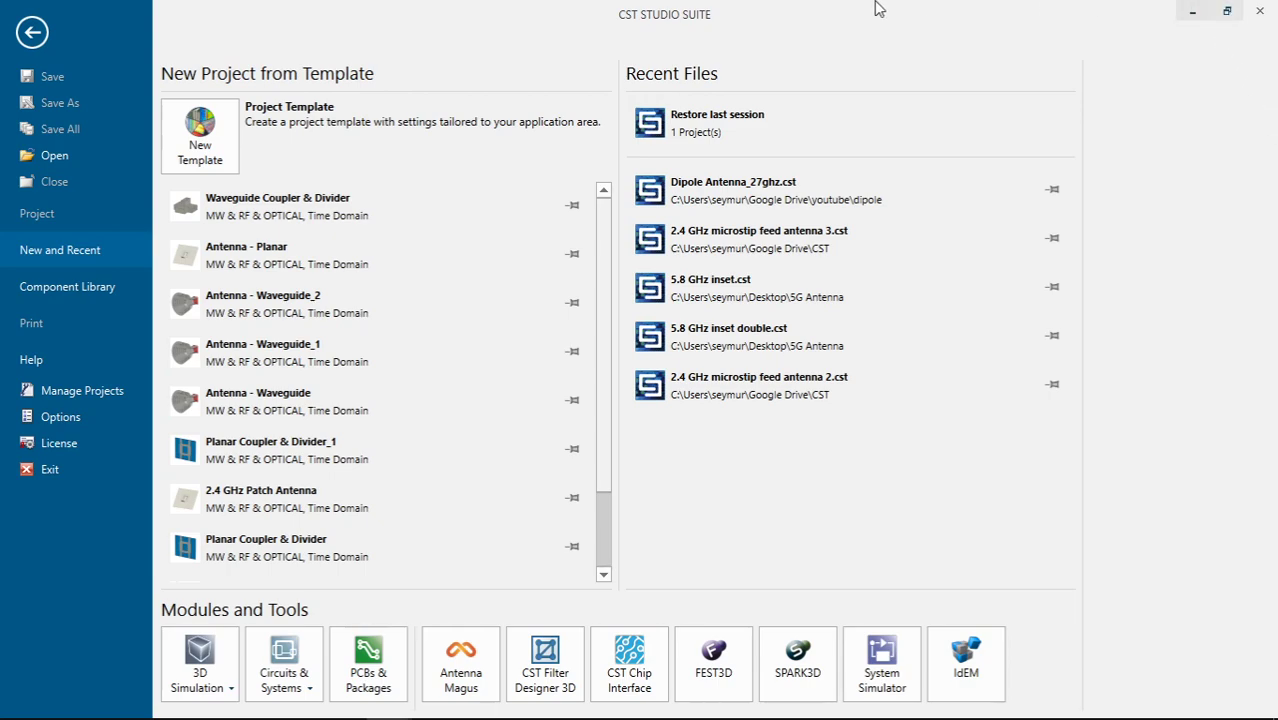
Open the Create Project Template dialog from the New and Recent start page
{"action": "left_click", "coordinate": [220, 137]}
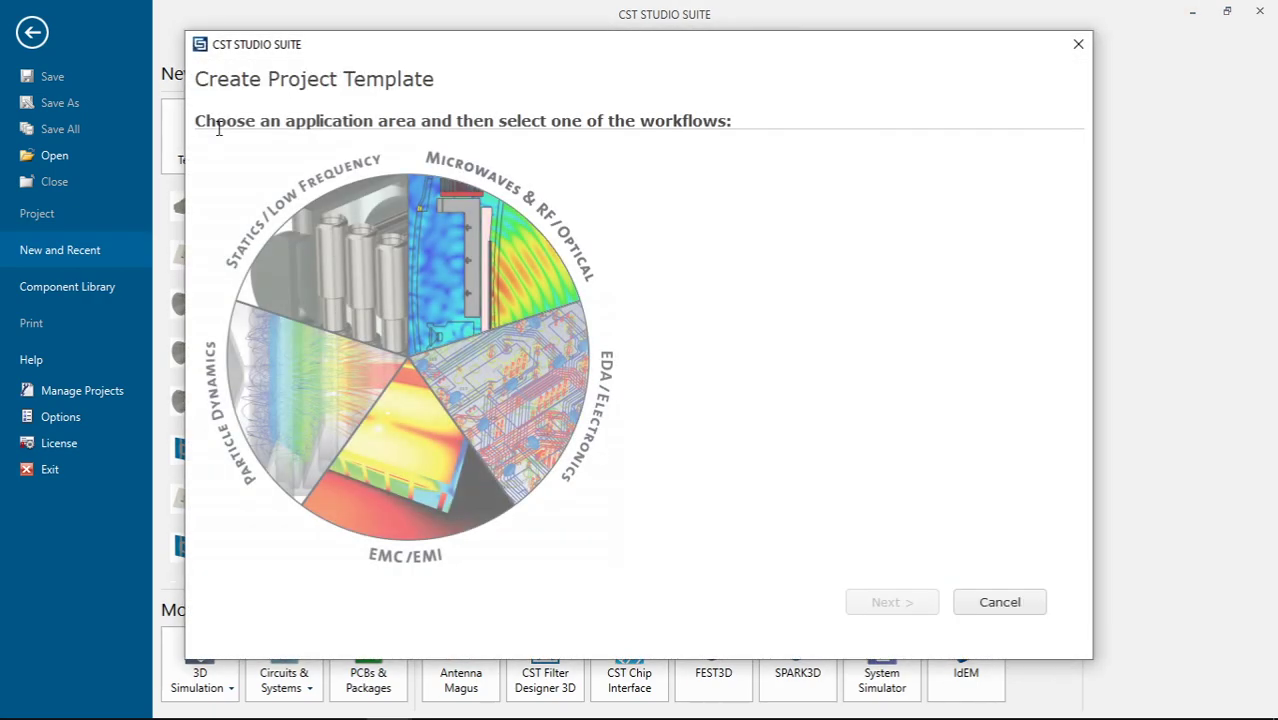
Choose Microwaves & RF/Optical, Antennas, Wire workflow and the Integral Equation solver, reaching Units
{"action": "left_click", "coordinate": [516, 279]}
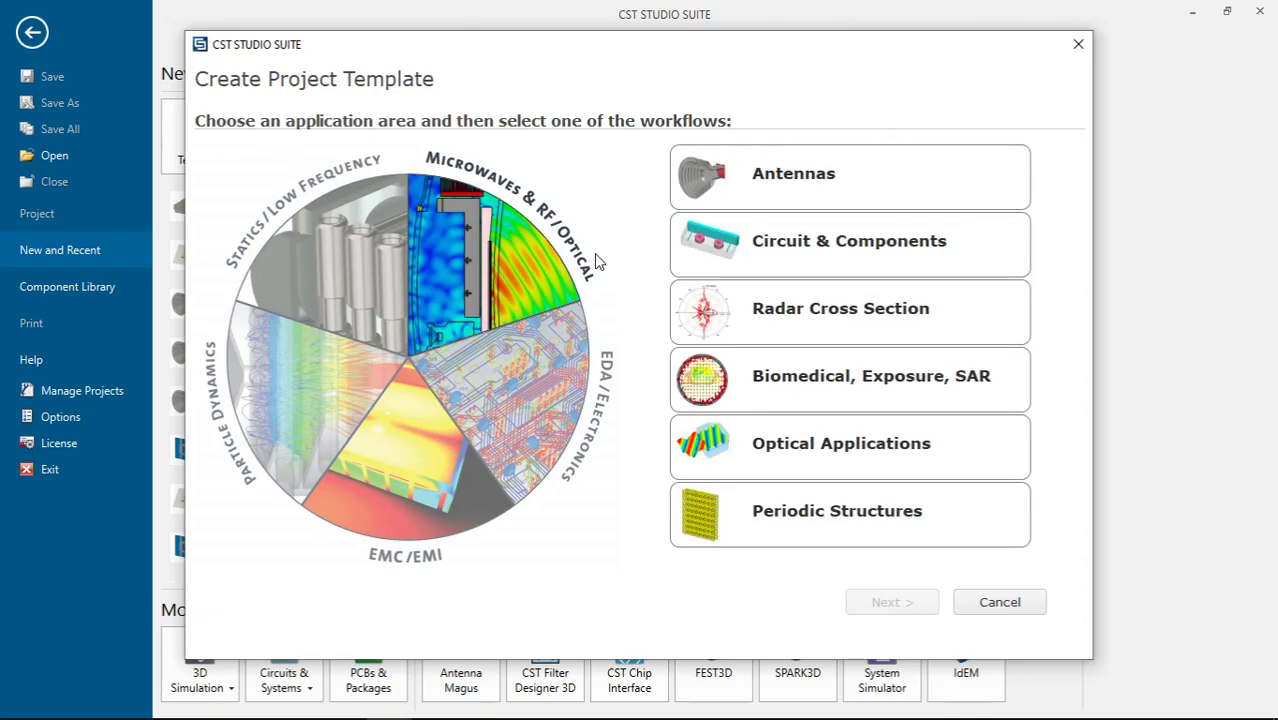
{"action": "left_click", "coordinate": [845, 196]}
{"action": "left_click", "coordinate": [892, 602]}
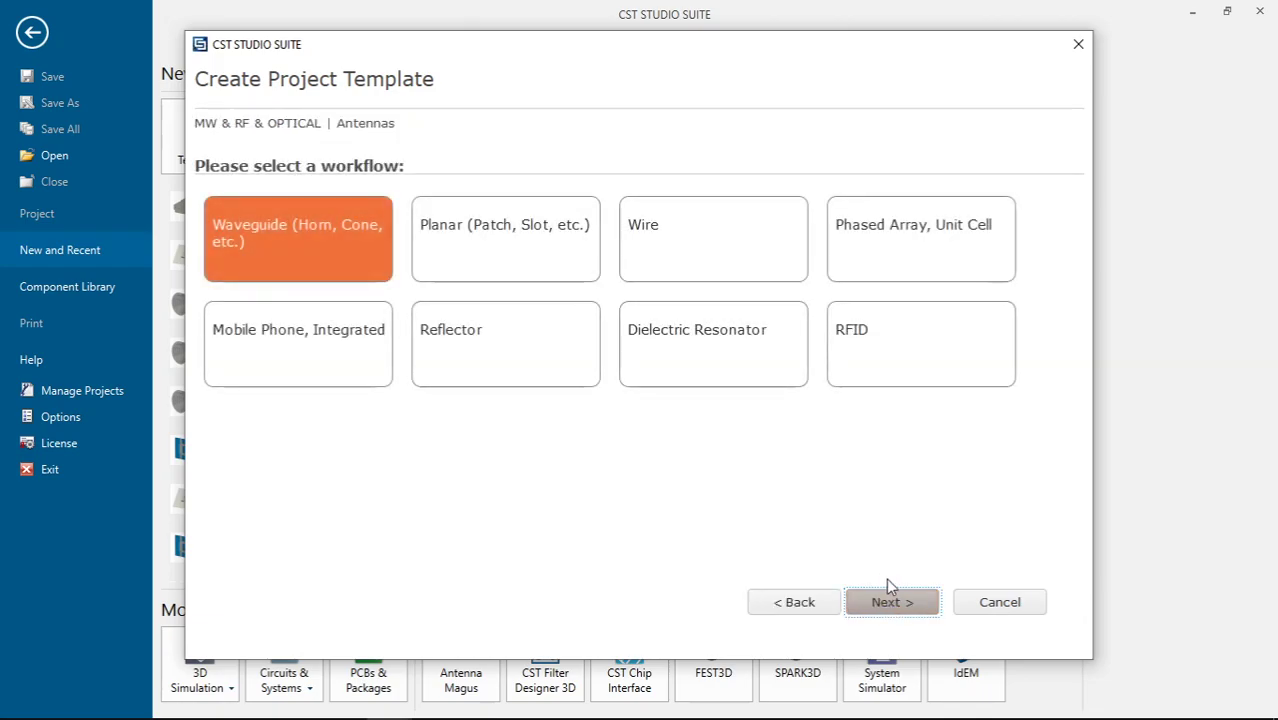
{"action": "left_click", "coordinate": [722, 257]}
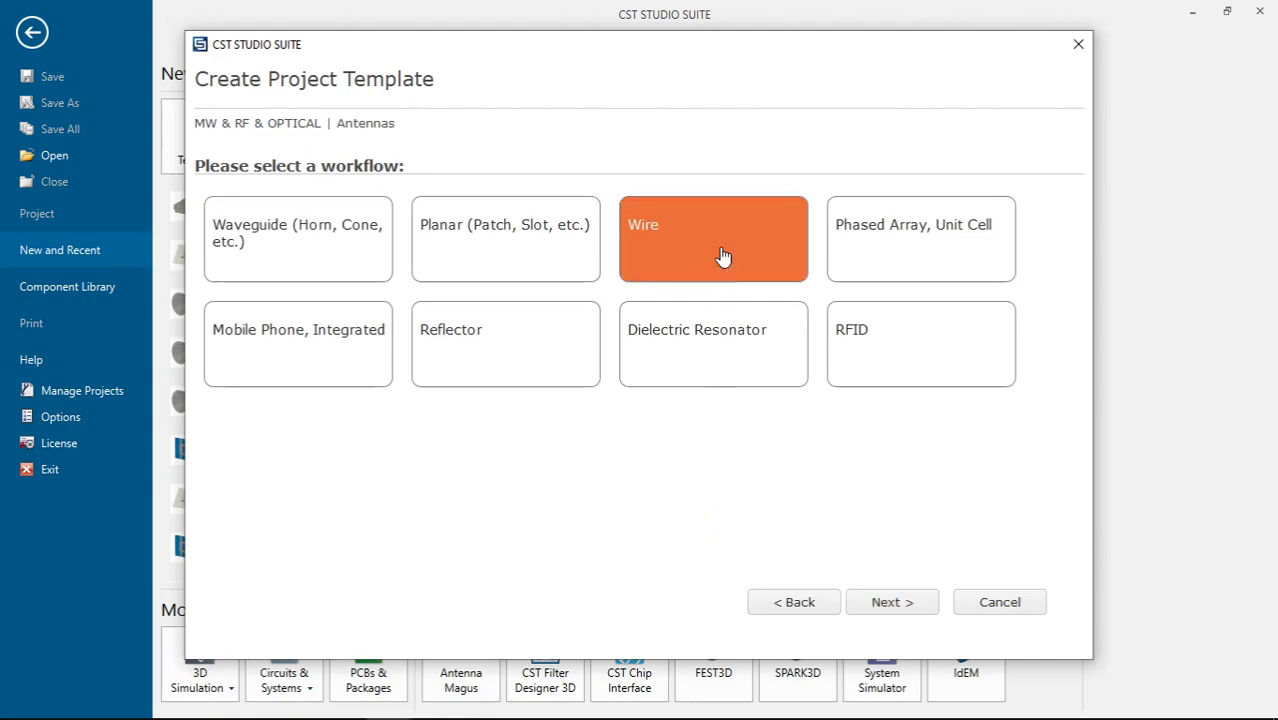
{"action": "left_click", "coordinate": [888, 610]}
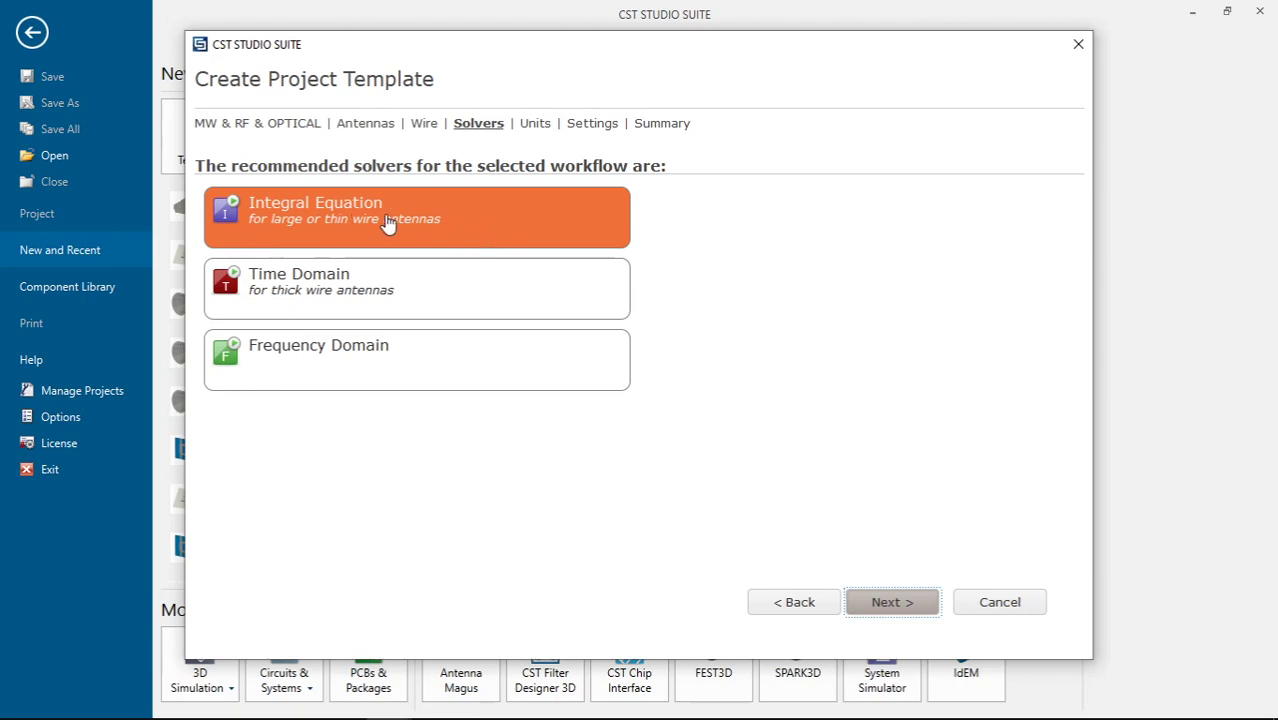
{"action": "left_click", "coordinate": [363, 289]}
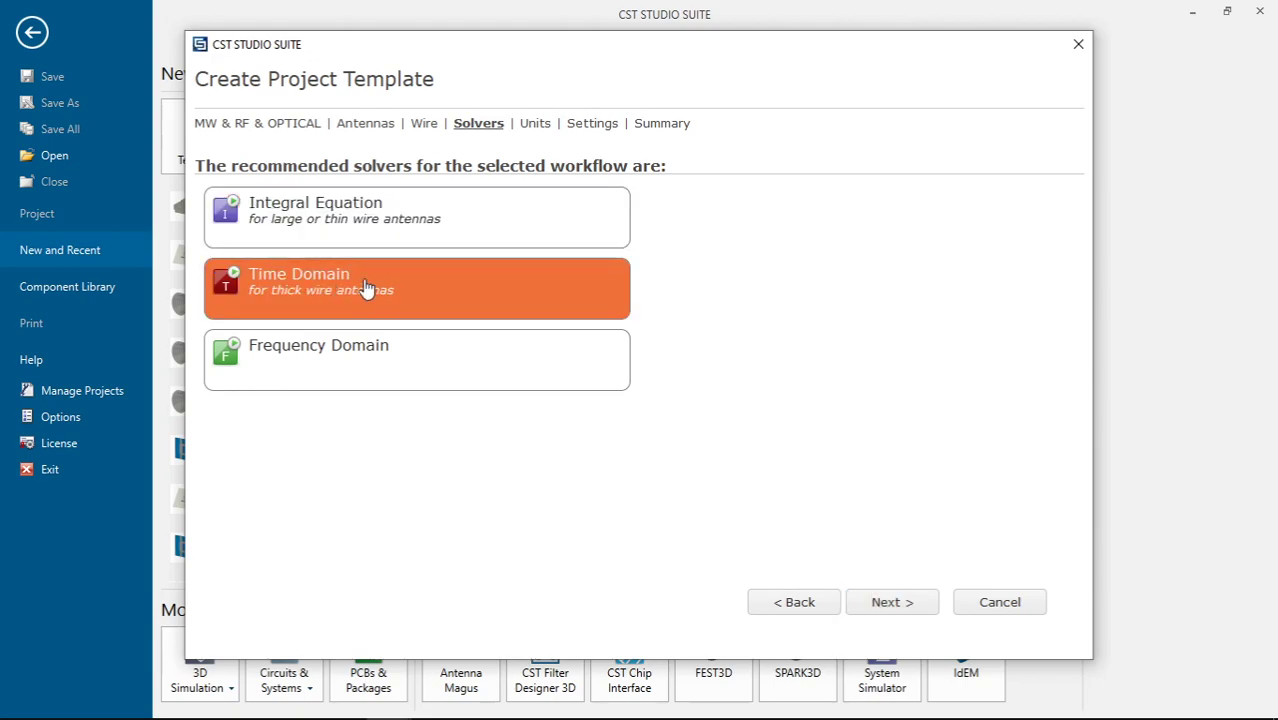
{"action": "left_click", "coordinate": [371, 234]}
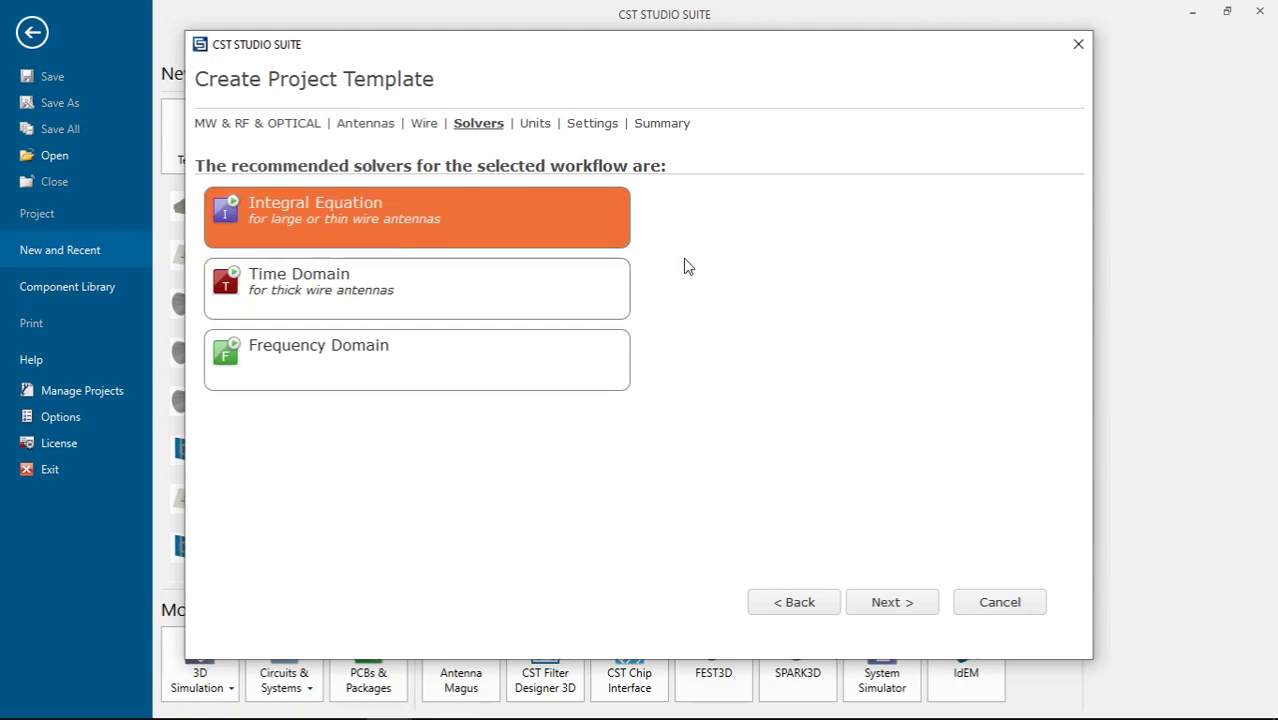
{"action": "left_click", "coordinate": [909, 603]}
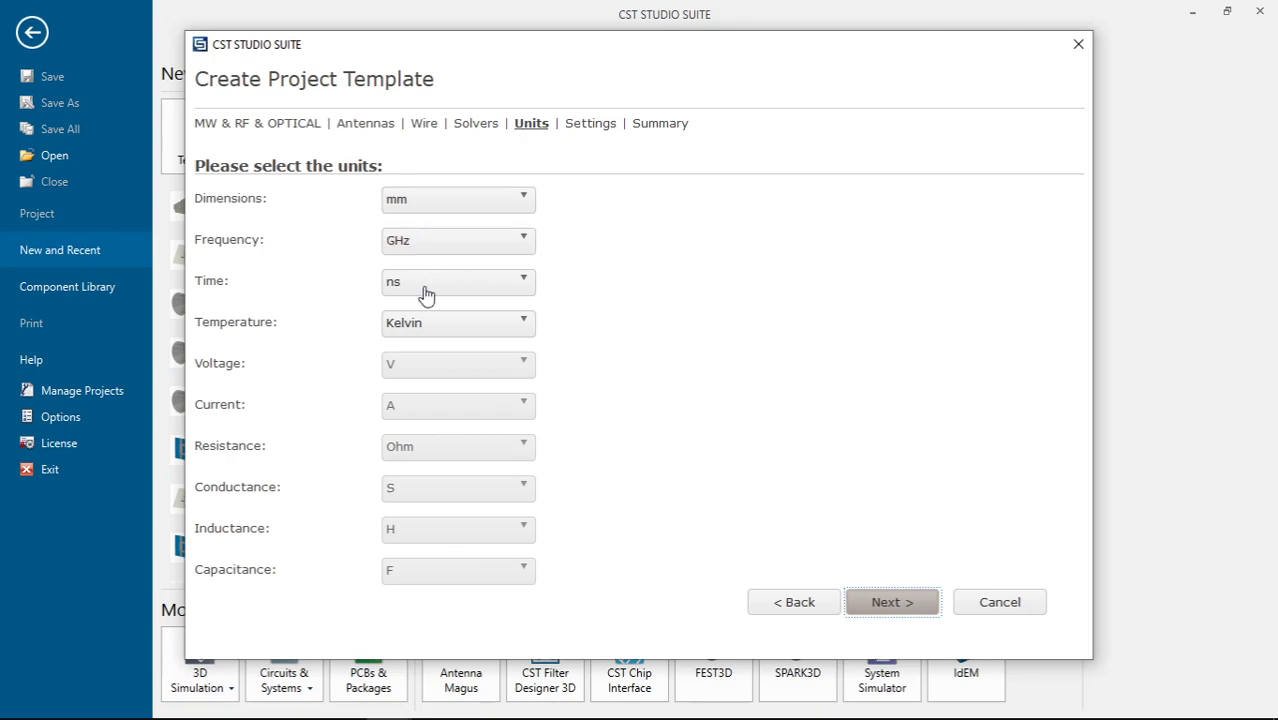
Set the 2–3 GHz frequency range with farfield and E-field monitors at 2, 2.4 and 3 GHz
{"action": "left_click", "coordinate": [891, 598]}
{"action": "left_click", "coordinate": [427, 202]}
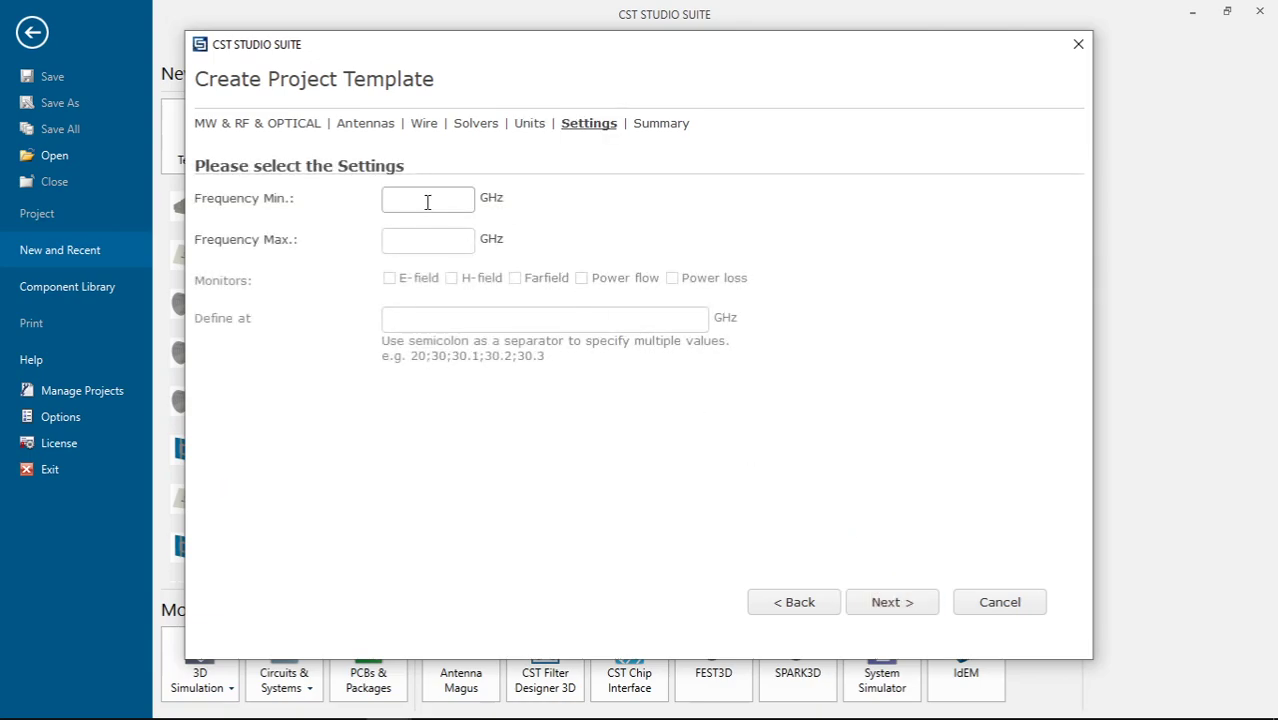
{"action": "type", "text": "3"}
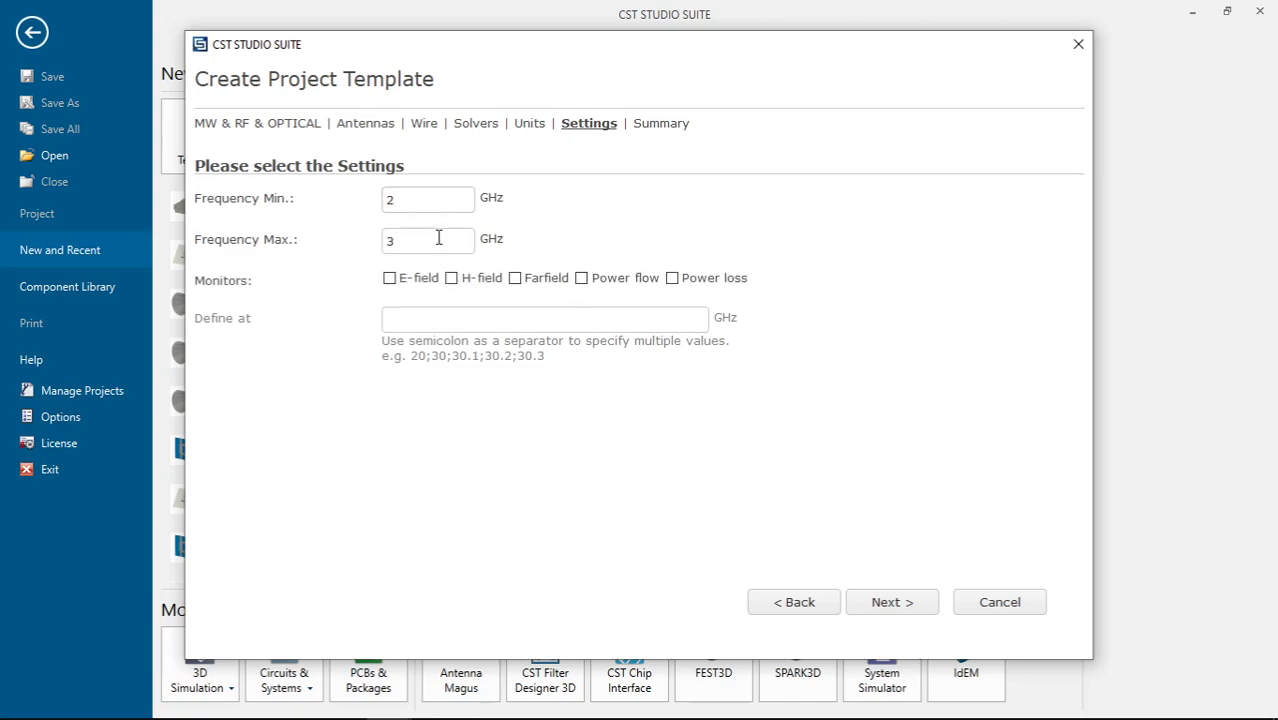
{"action": "left_click", "coordinate": [516, 278]}
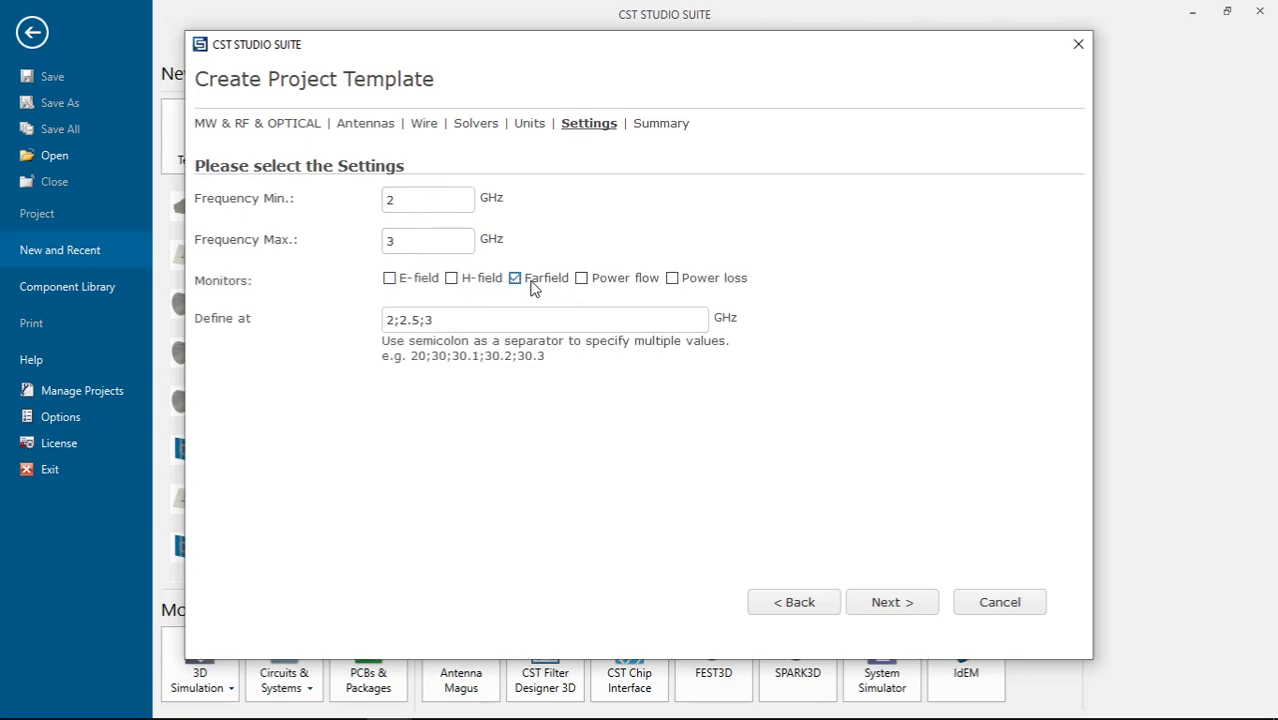
{"action": "left_click", "coordinate": [426, 282]}
{"action": "left_click_drag", "start_coordinate": [410, 321], "coordinate": [420, 321]}
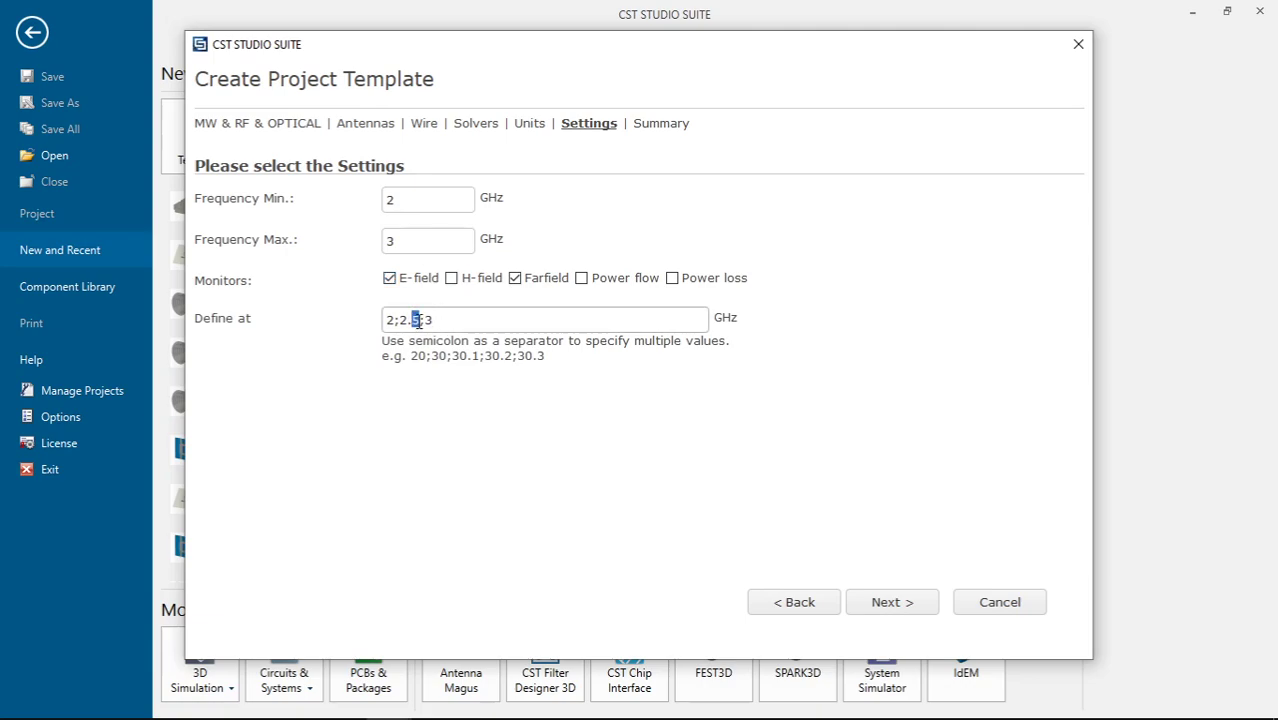
{"action": "type", "text": "4"}
{"action": "left_click", "coordinate": [893, 606]}
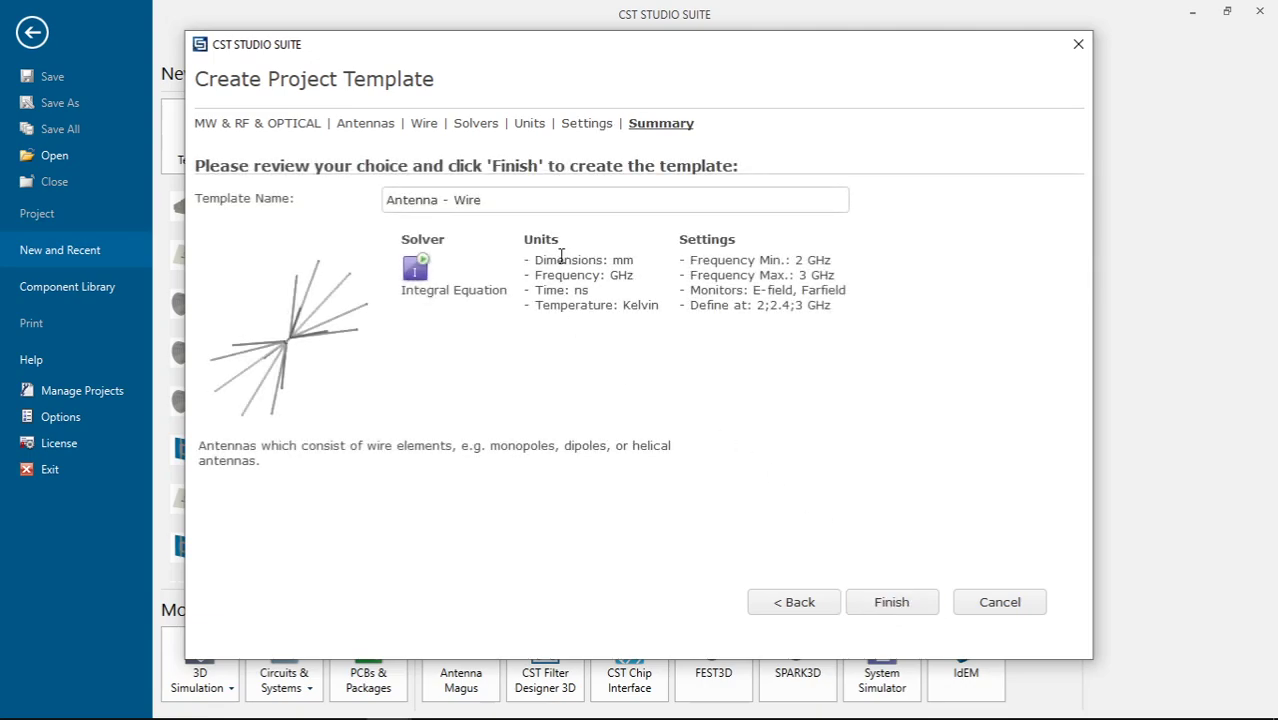
Name the template '2.4 GHz Dipole Antenna' and finish it to open the new project
{"action": "left_click_drag", "start_coordinate": [482, 200], "coordinate": [374, 198]}
{"action": "type", "text": "2.4"}
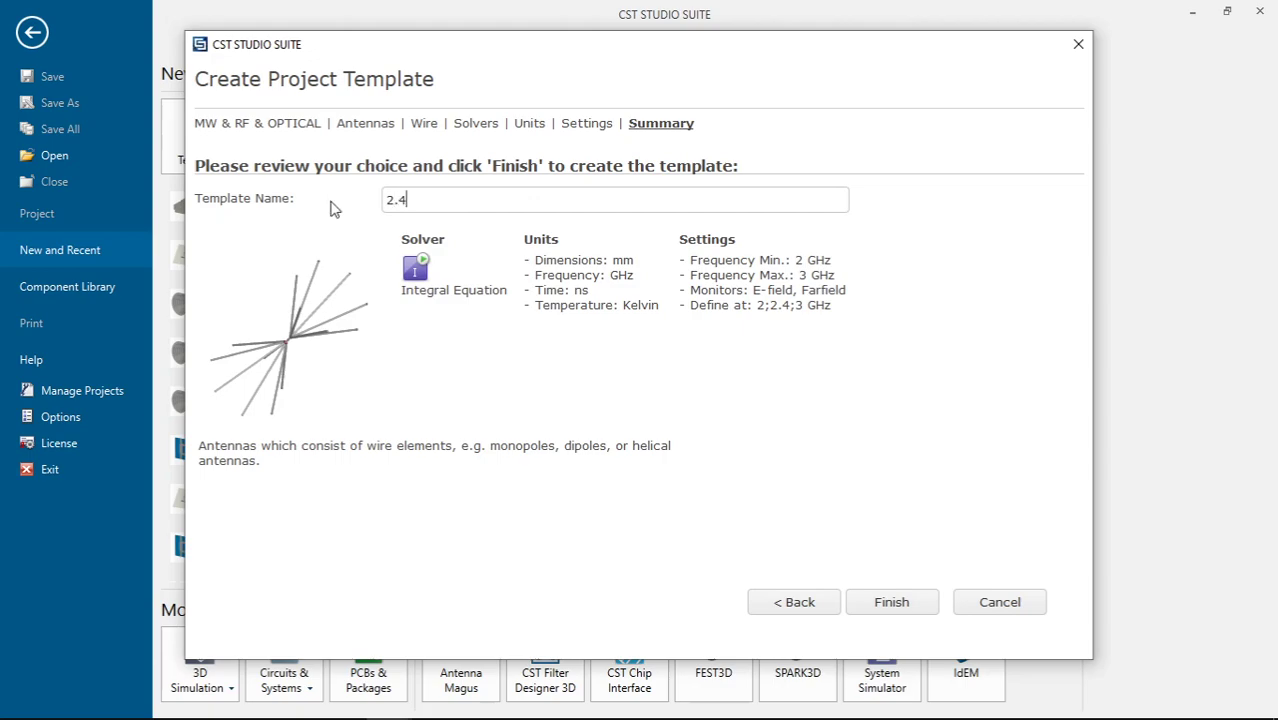
{"action": "type", "text": " GHz Dipole Antenna"}
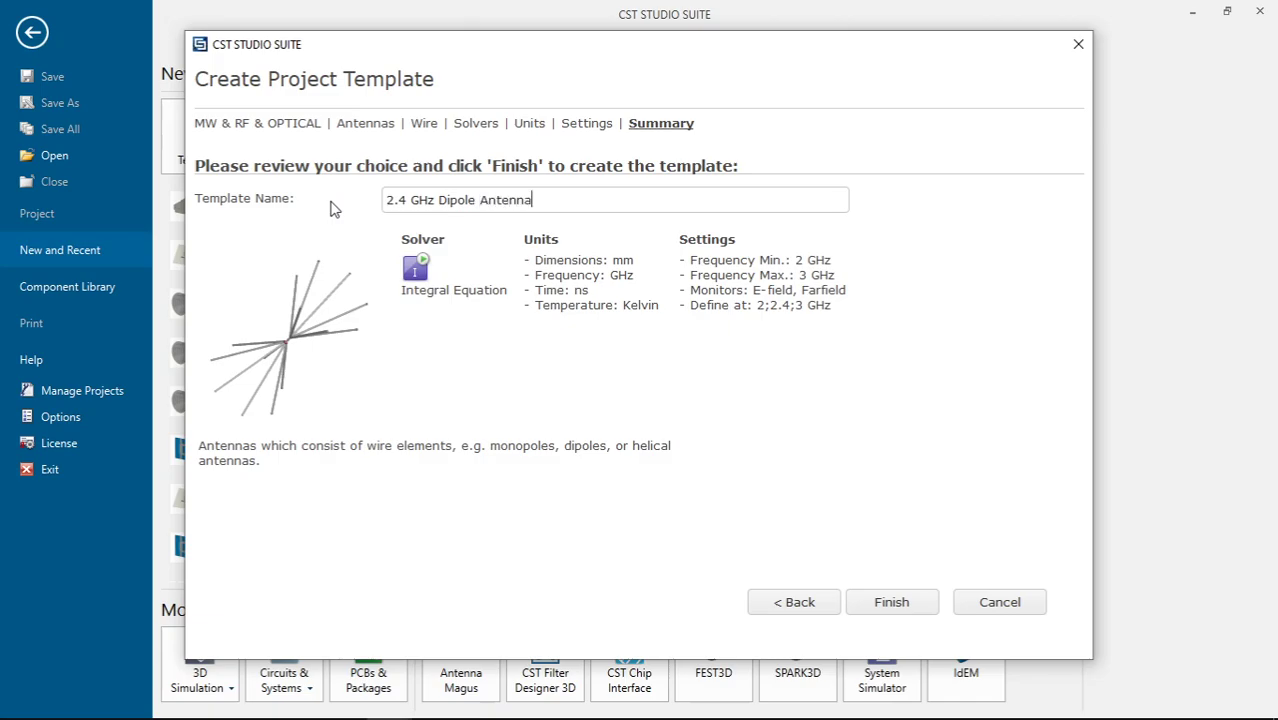
{"action": "left_click", "coordinate": [895, 608]}
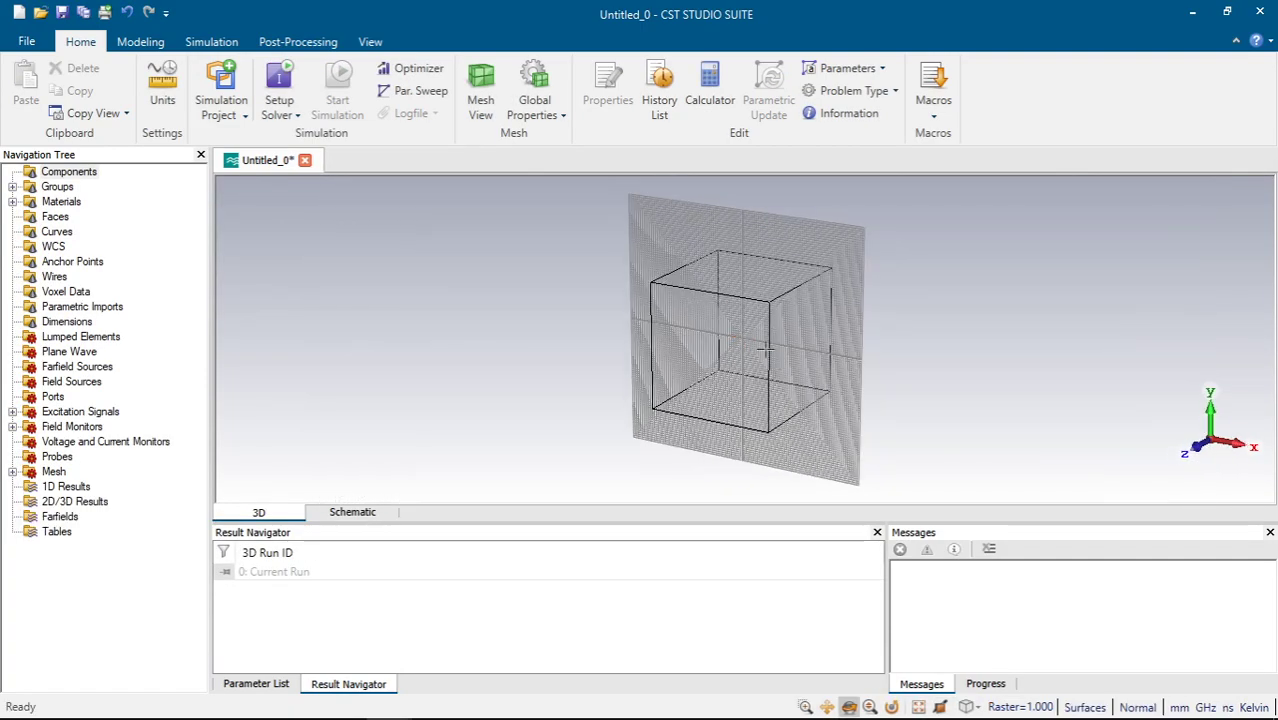
Add a parameter named lambda with expression 0 in the Parameter List
{"action": "scroll", "coordinate": [766, 349], "scroll_direction": "up", "scroll_amount": 6}
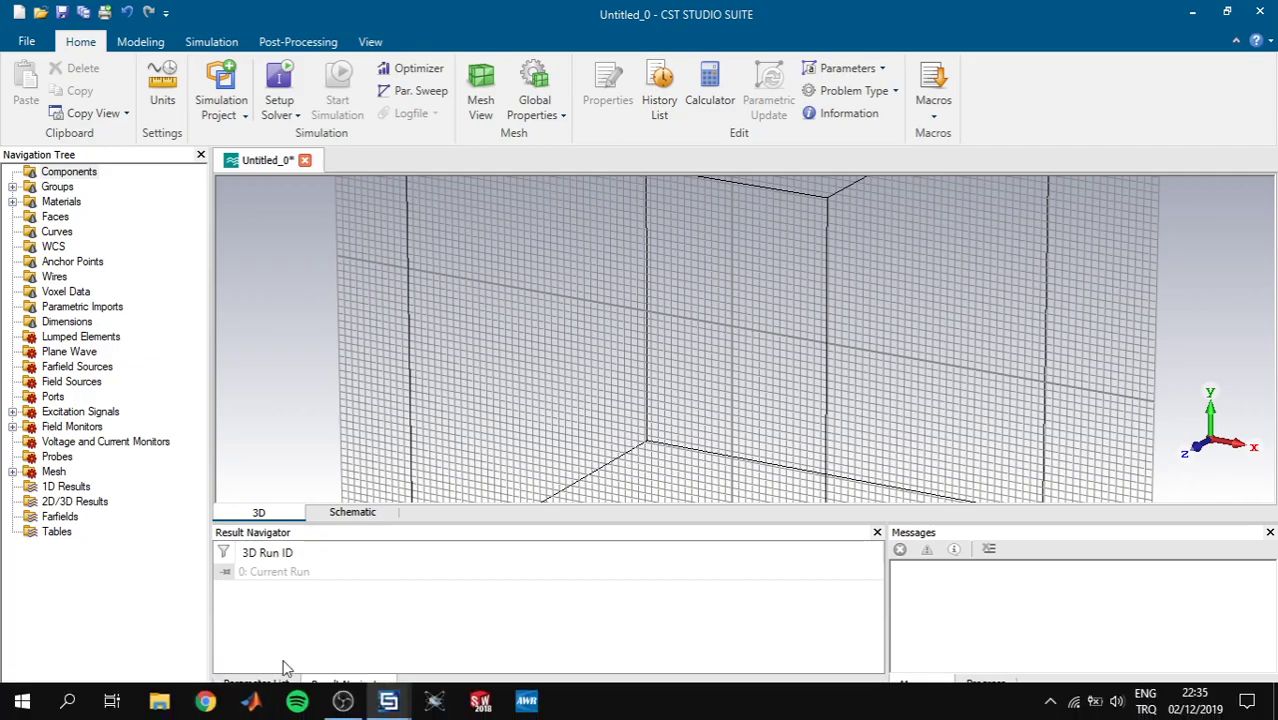
{"action": "left_click", "coordinate": [270, 684]}
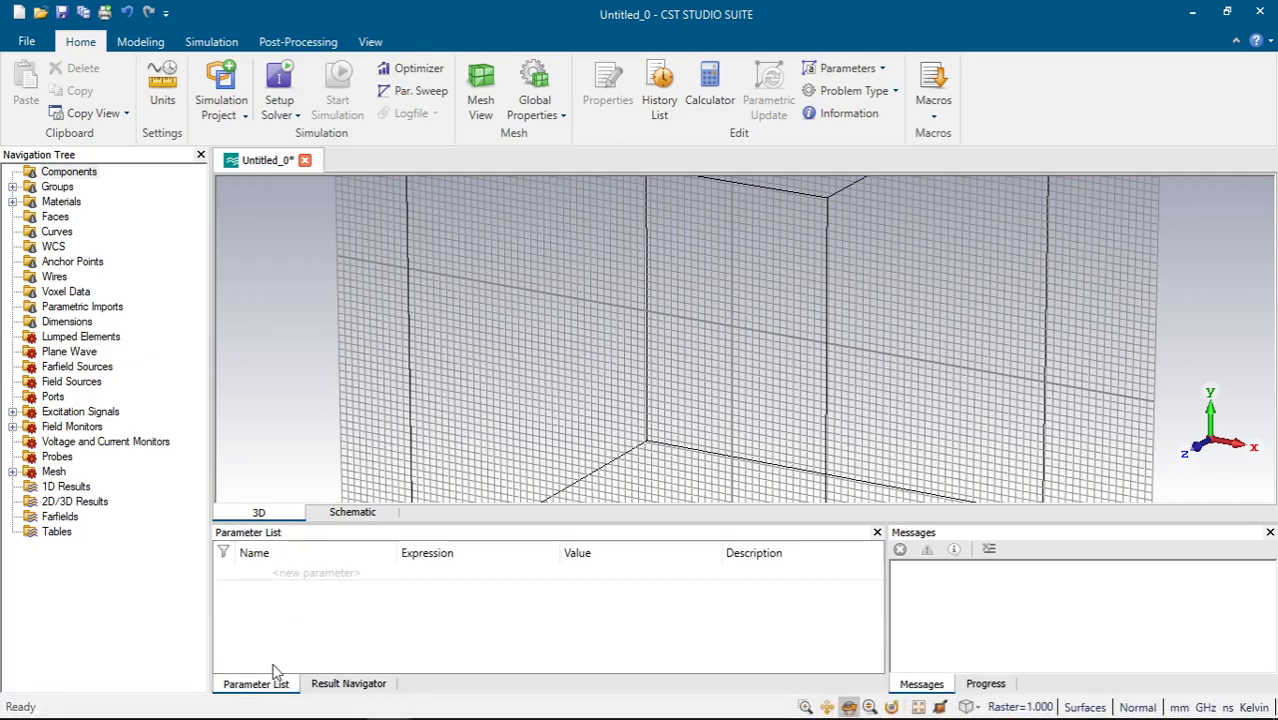
{"action": "left_click", "coordinate": [322, 573]}
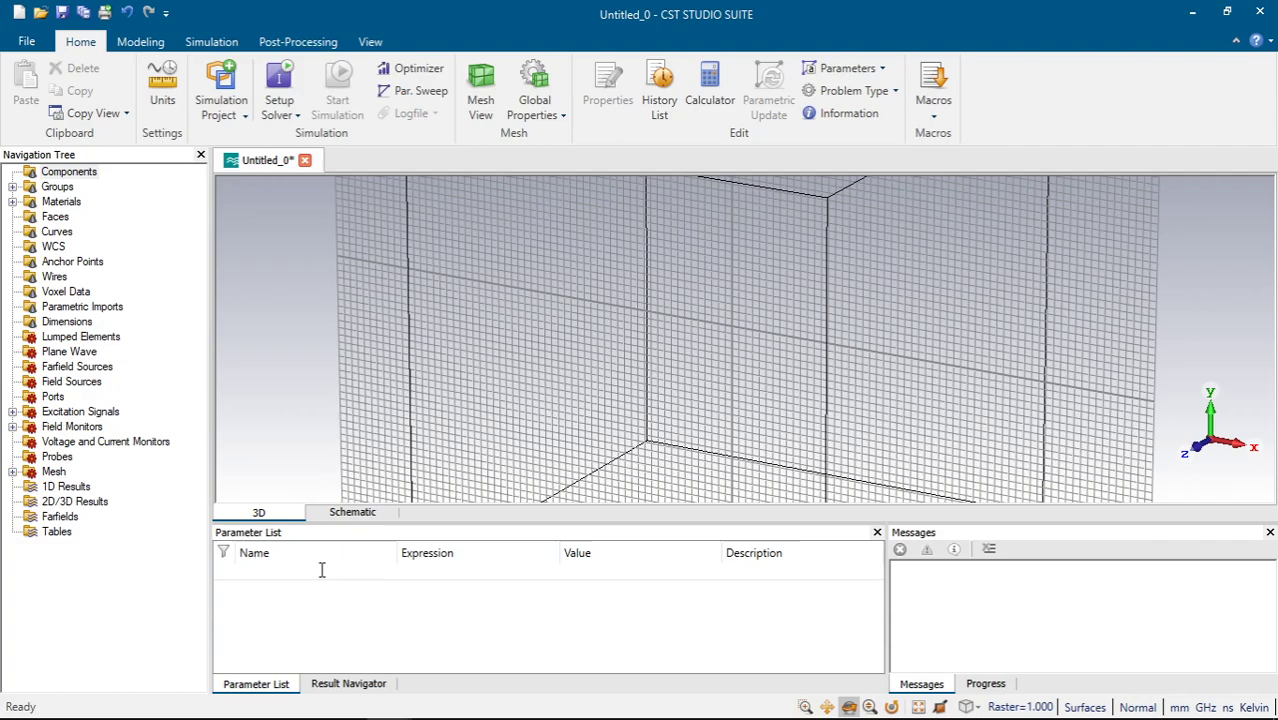
{"action": "type", "text": "lambda"}
{"action": "key", "text": "Tab"}
{"action": "key", "text": "Return"}
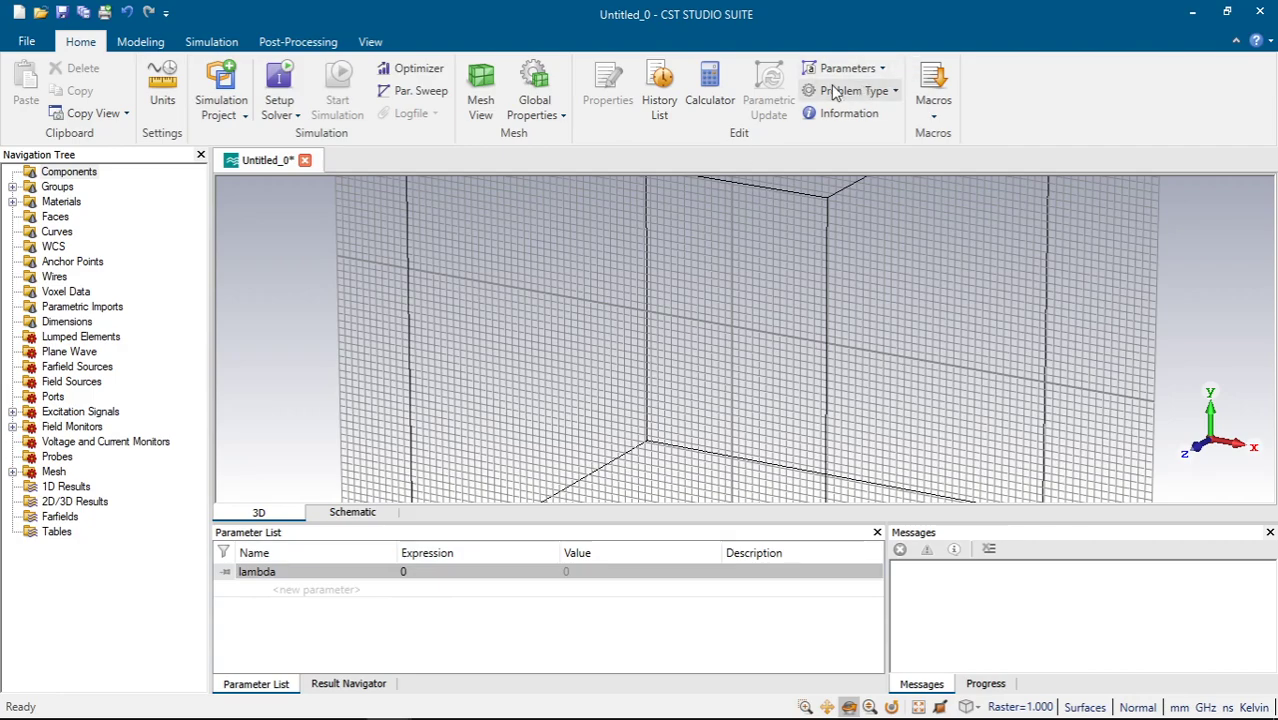
{"action": "left_click", "coordinate": [945, 110]}
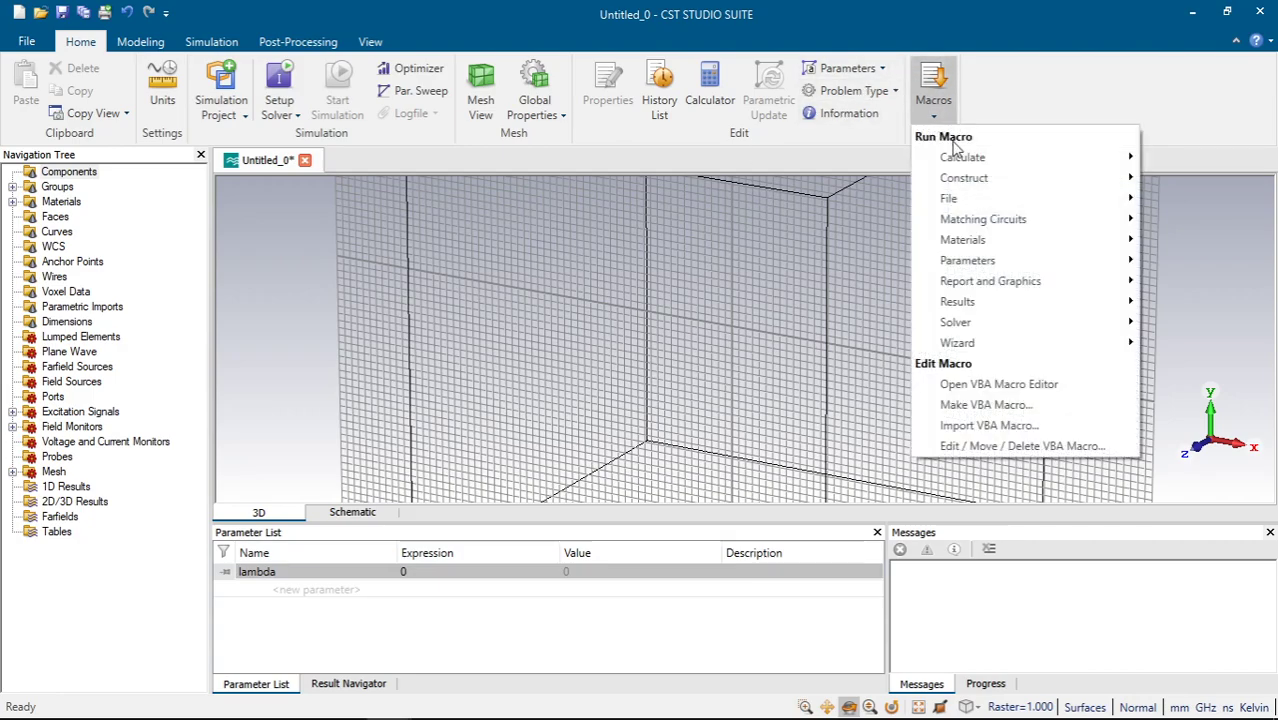
{"action": "mouse_move", "coordinate": [955, 164]}
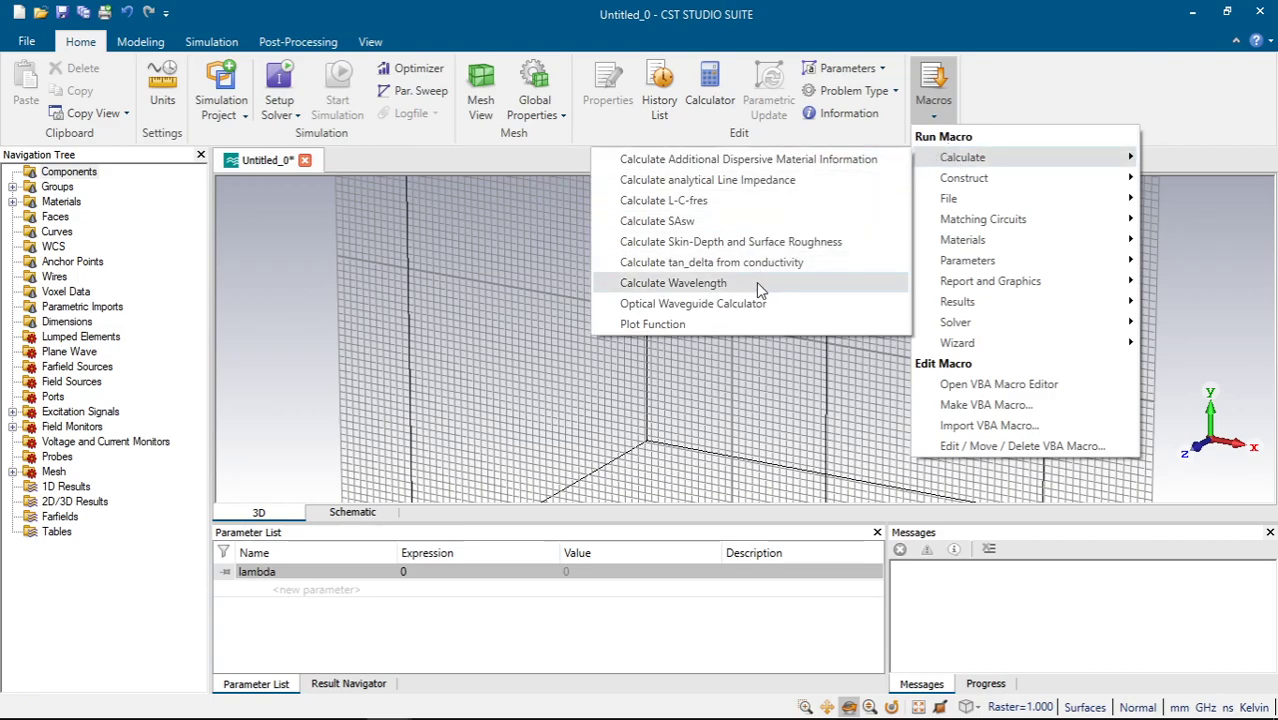
{"action": "left_click", "coordinate": [756, 283]}
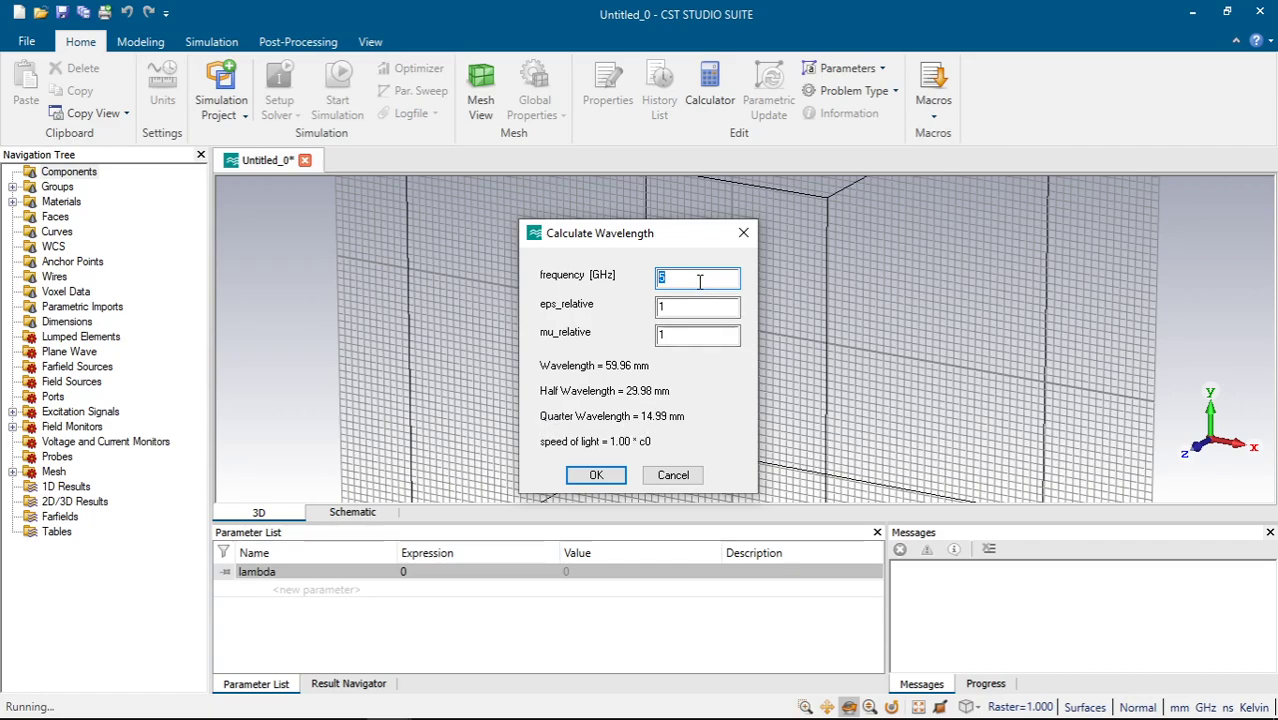
{"action": "type", "text": "2.4"}
{"action": "key", "text": "Return"}
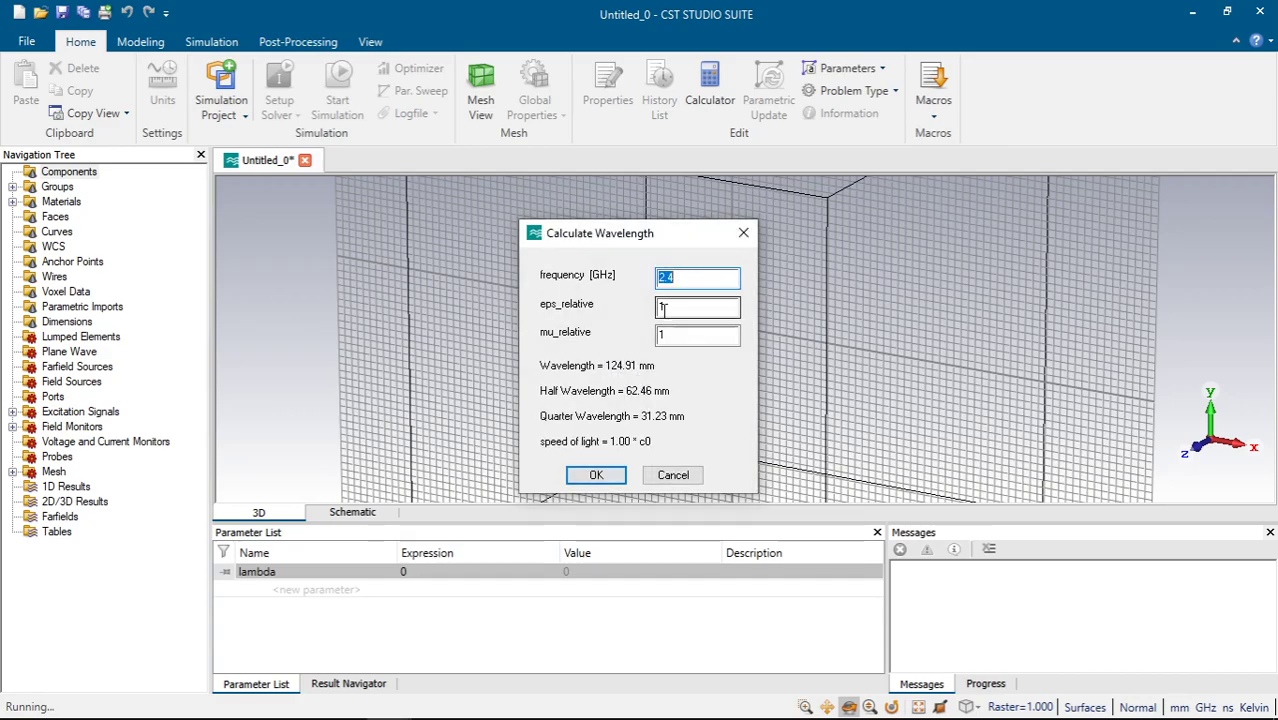
{"action": "double_click", "coordinate": [662, 309]}
{"action": "double_click", "coordinate": [660, 336]}
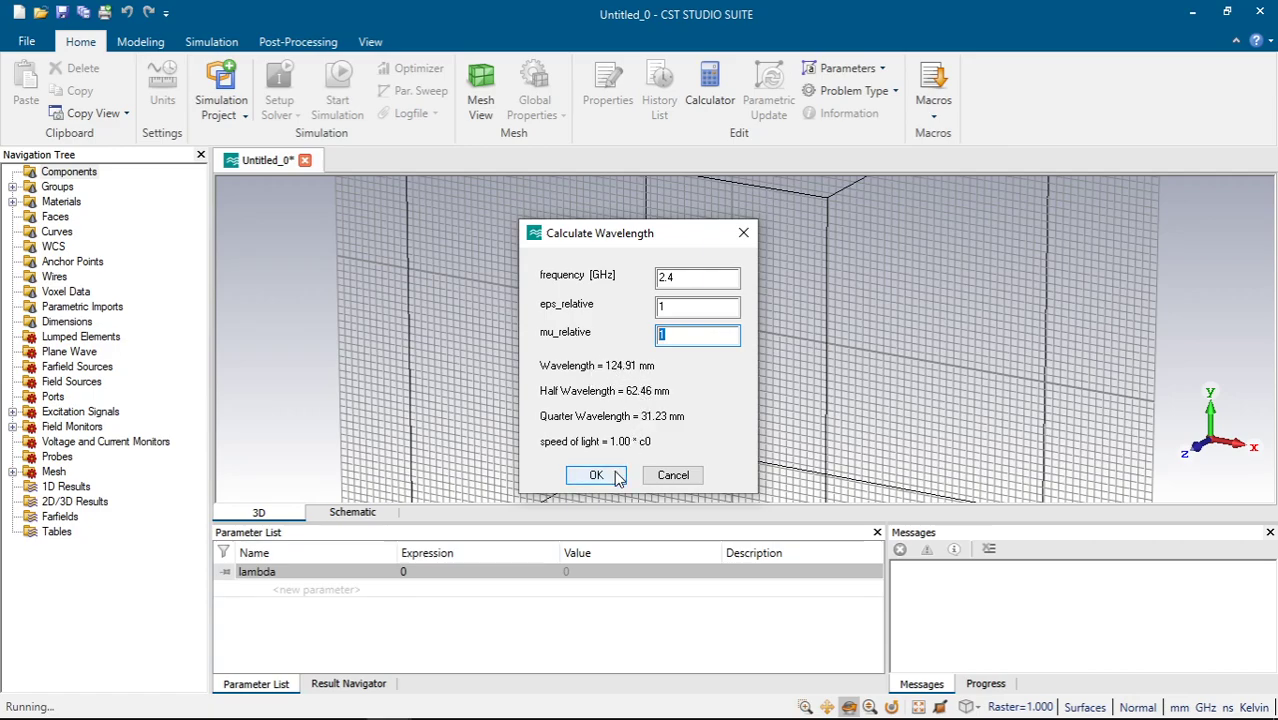
{"action": "left_click", "coordinate": [673, 477]}
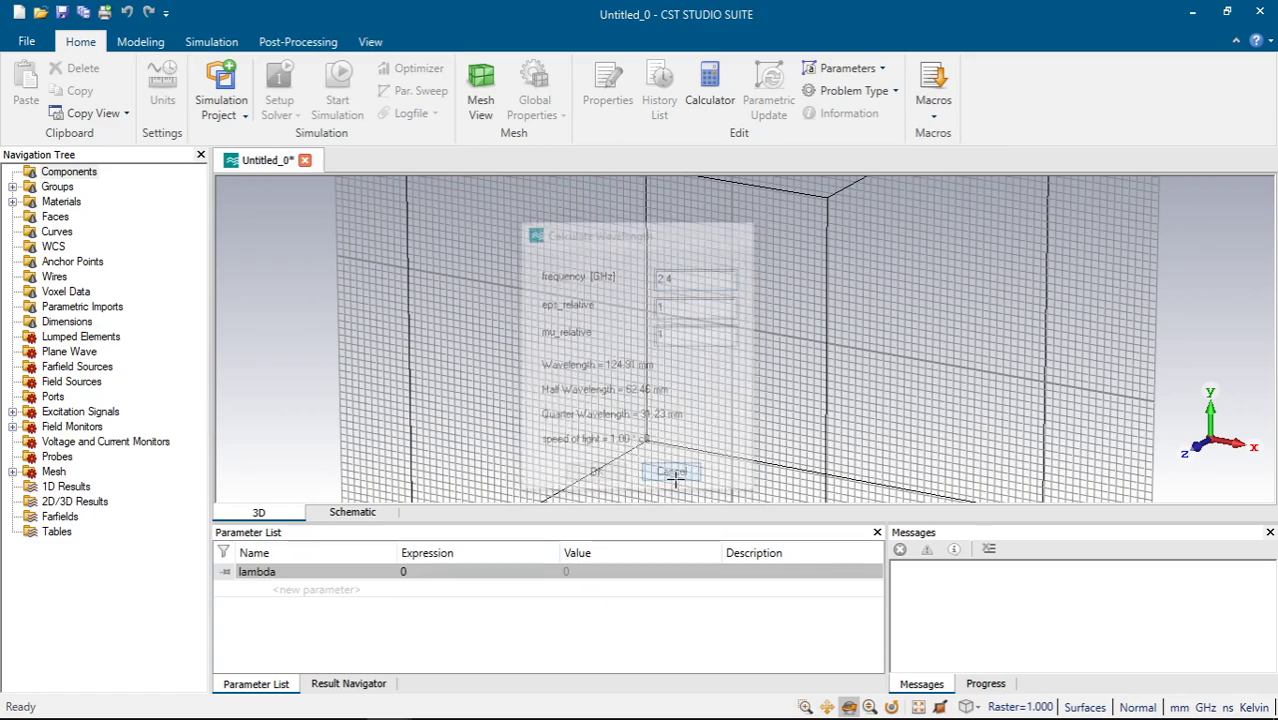
Set lambda to 124 and add a parameter r with expression 0.003369
{"action": "double_click", "coordinate": [451, 569]}
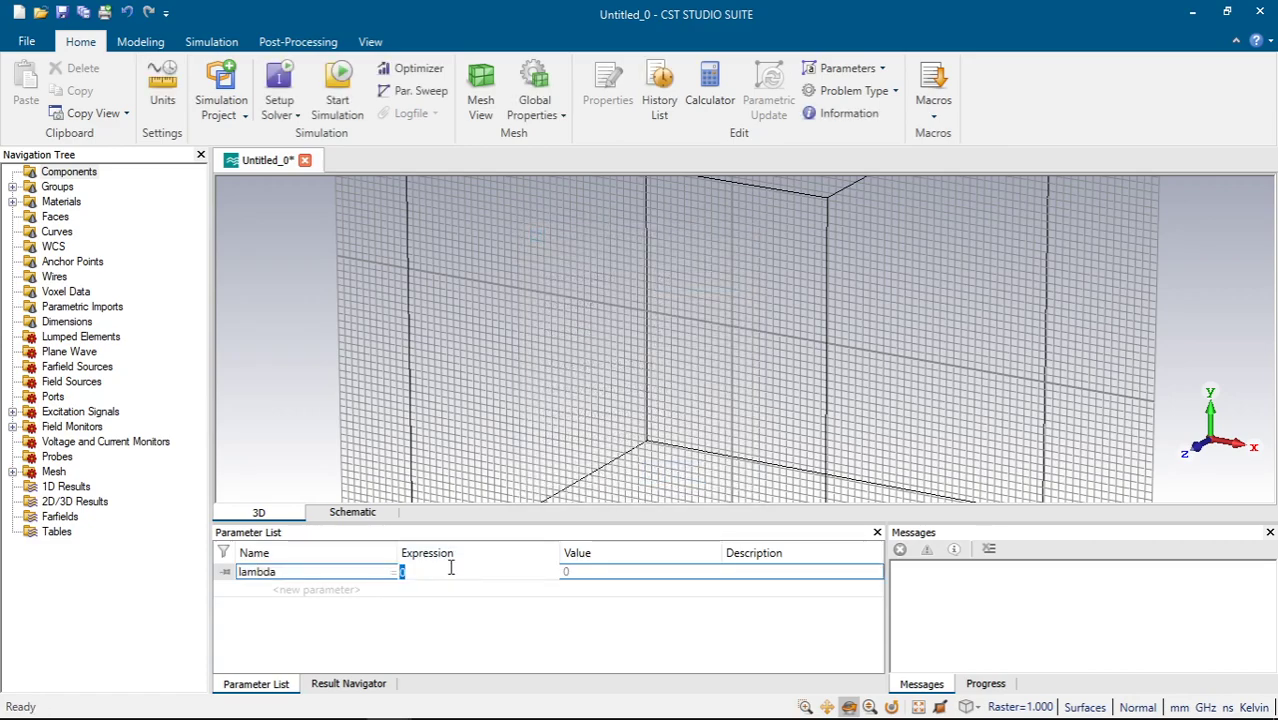
{"action": "type", "text": "124"}
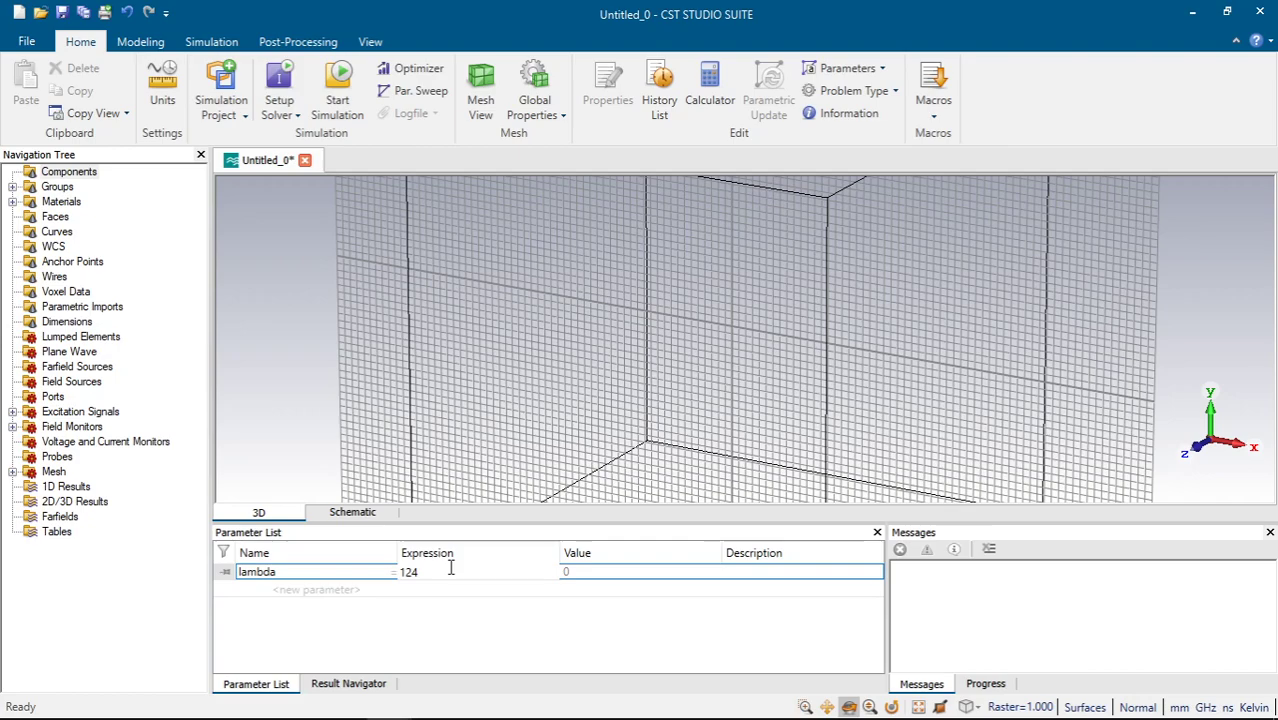
{"action": "key", "text": "Return"}
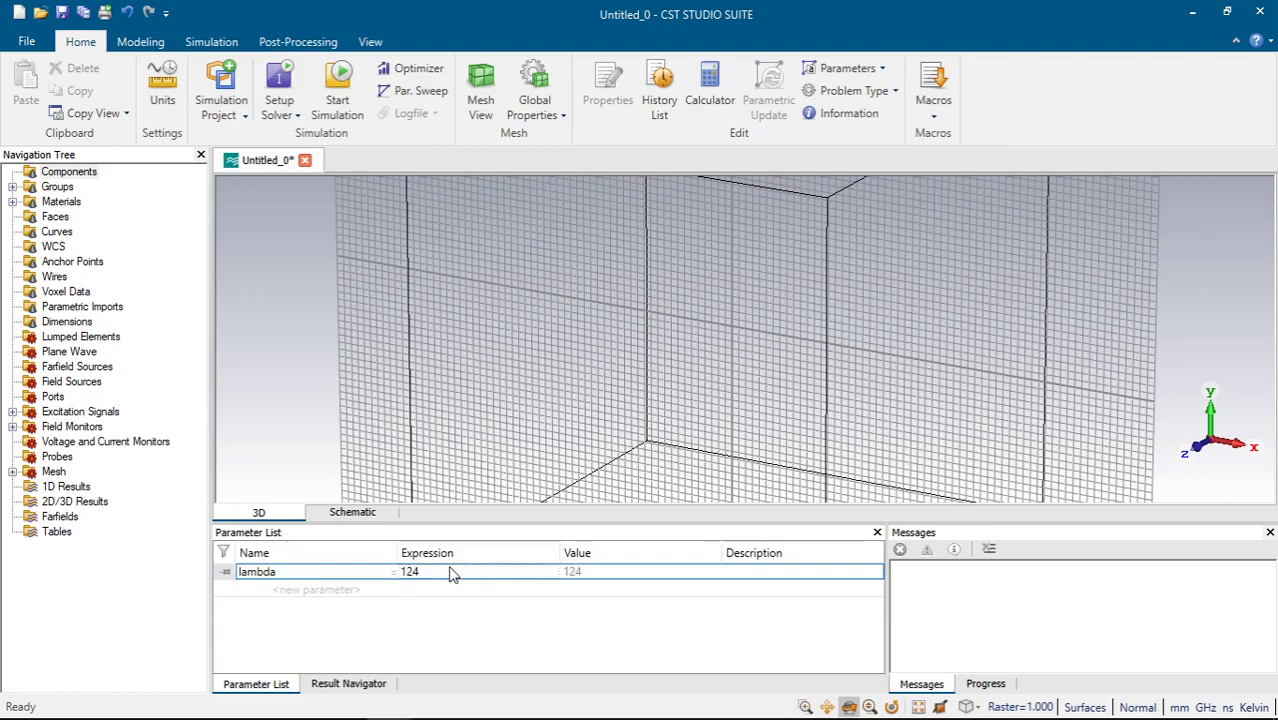
{"action": "left_click", "coordinate": [304, 588]}
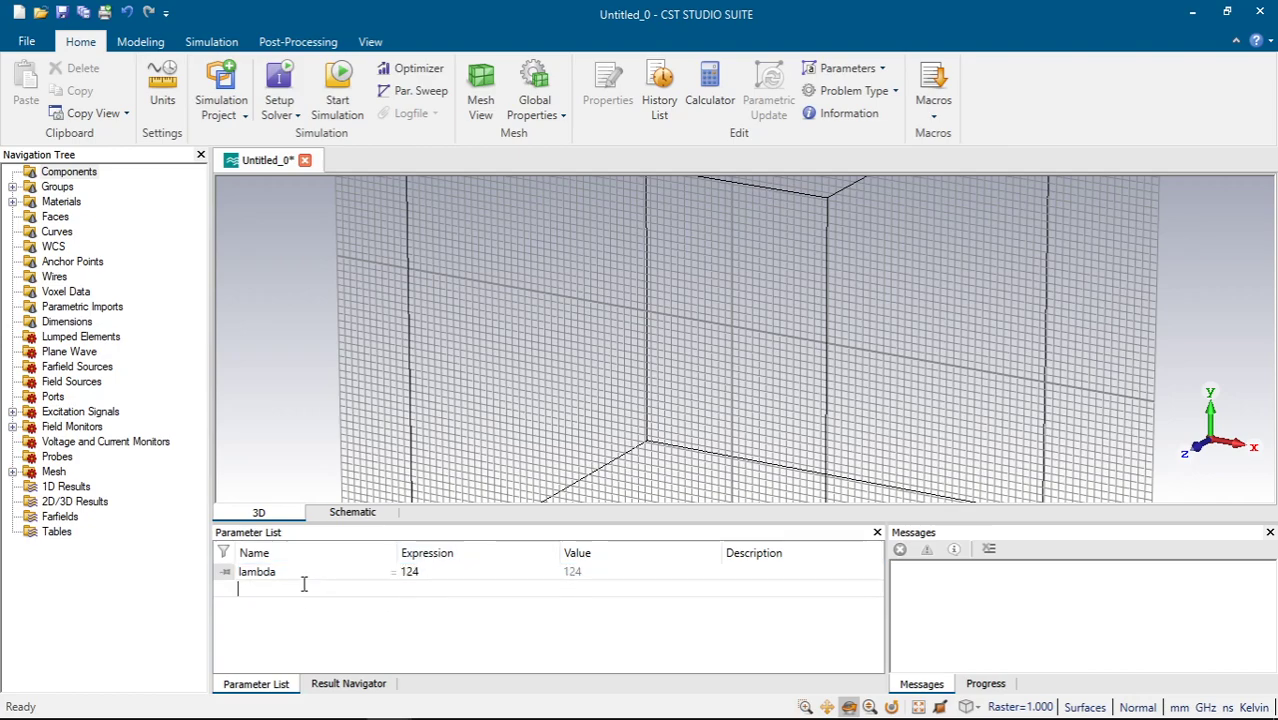
{"action": "type", "text": "r"}
{"action": "key", "text": "Tab"}
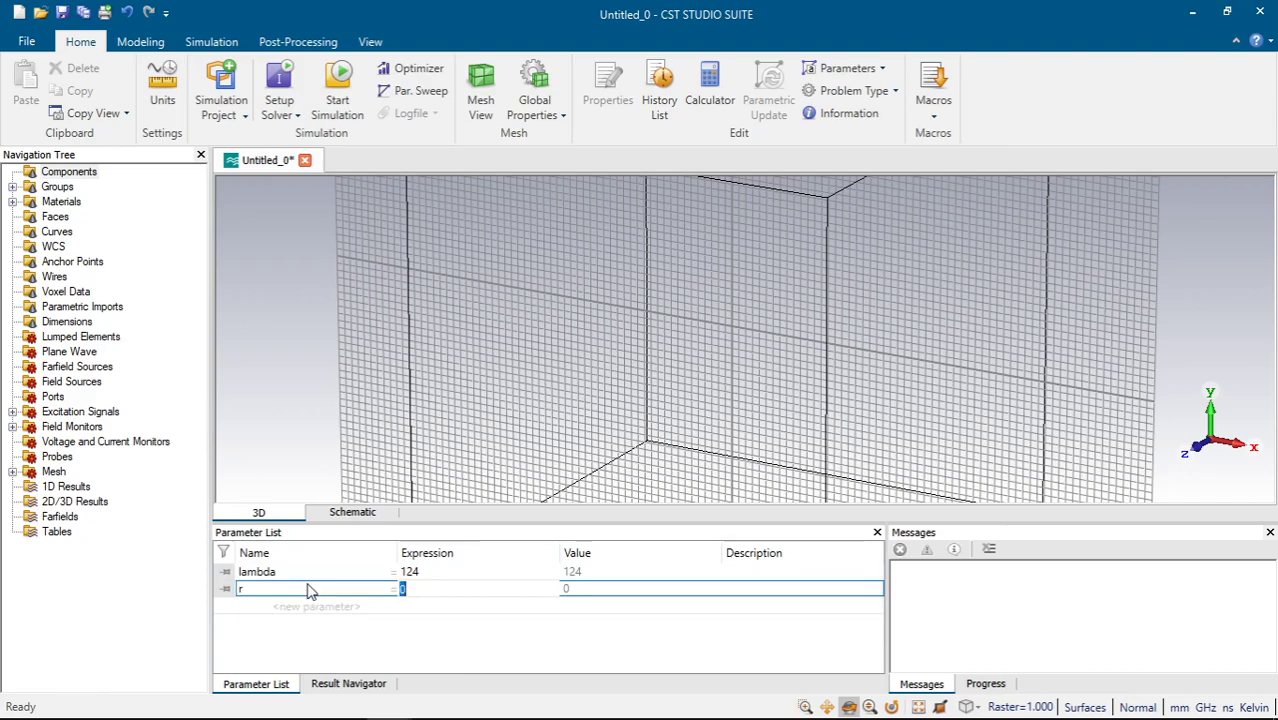
{"action": "type", "text": "0.003369"}
{"action": "key", "text": "Tab"}
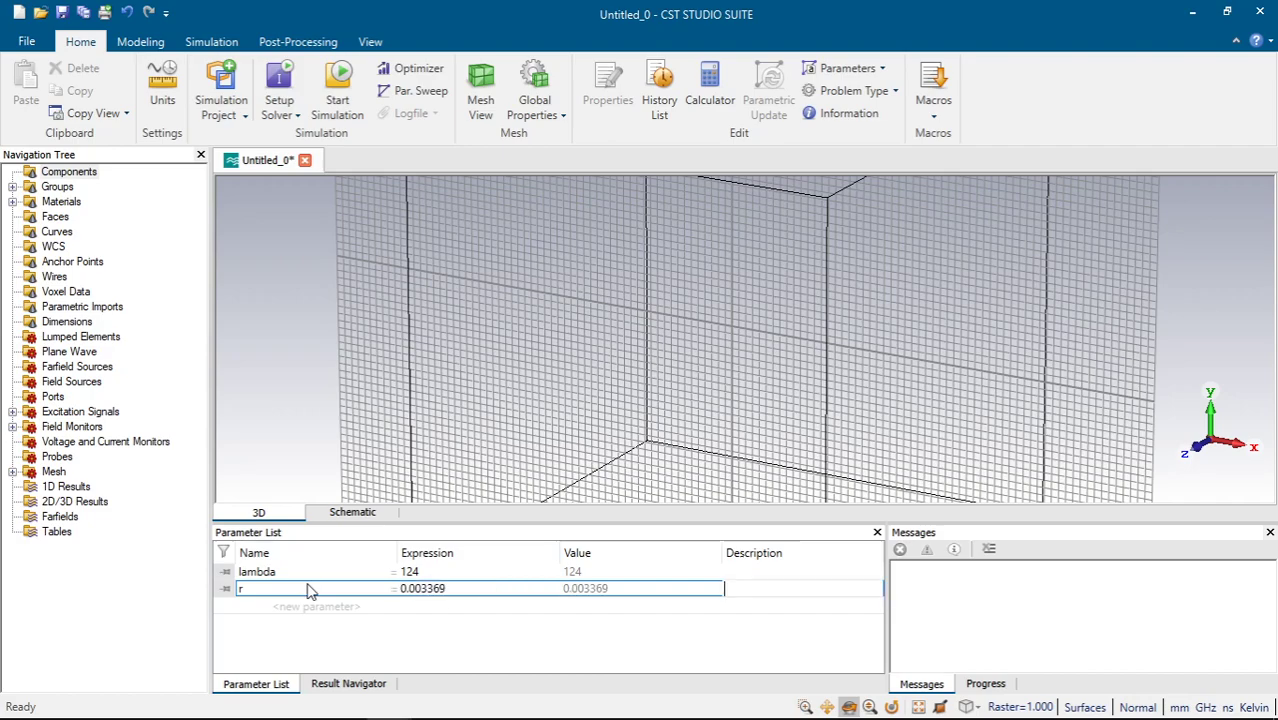
Change r's expression to 0.003369*lambda and describe it as 'radius of dipole'
{"action": "left_click", "coordinate": [487, 588]}
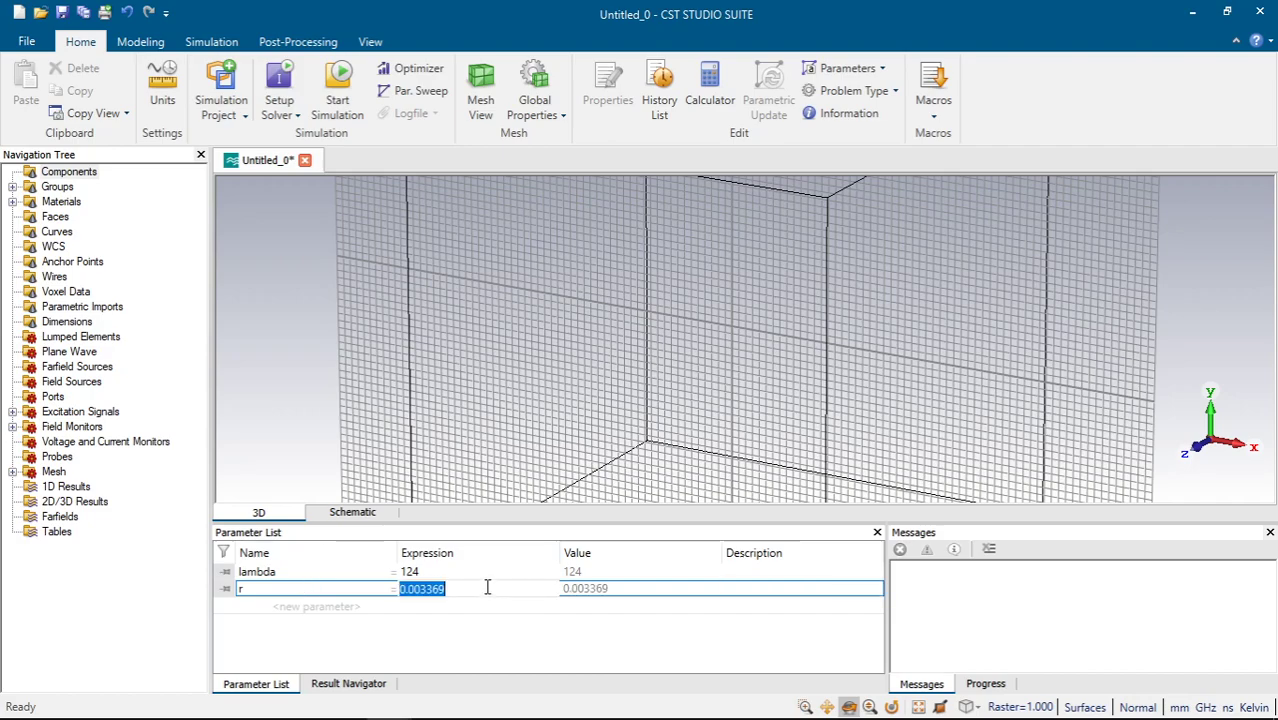
{"action": "left_click", "coordinate": [487, 588]}
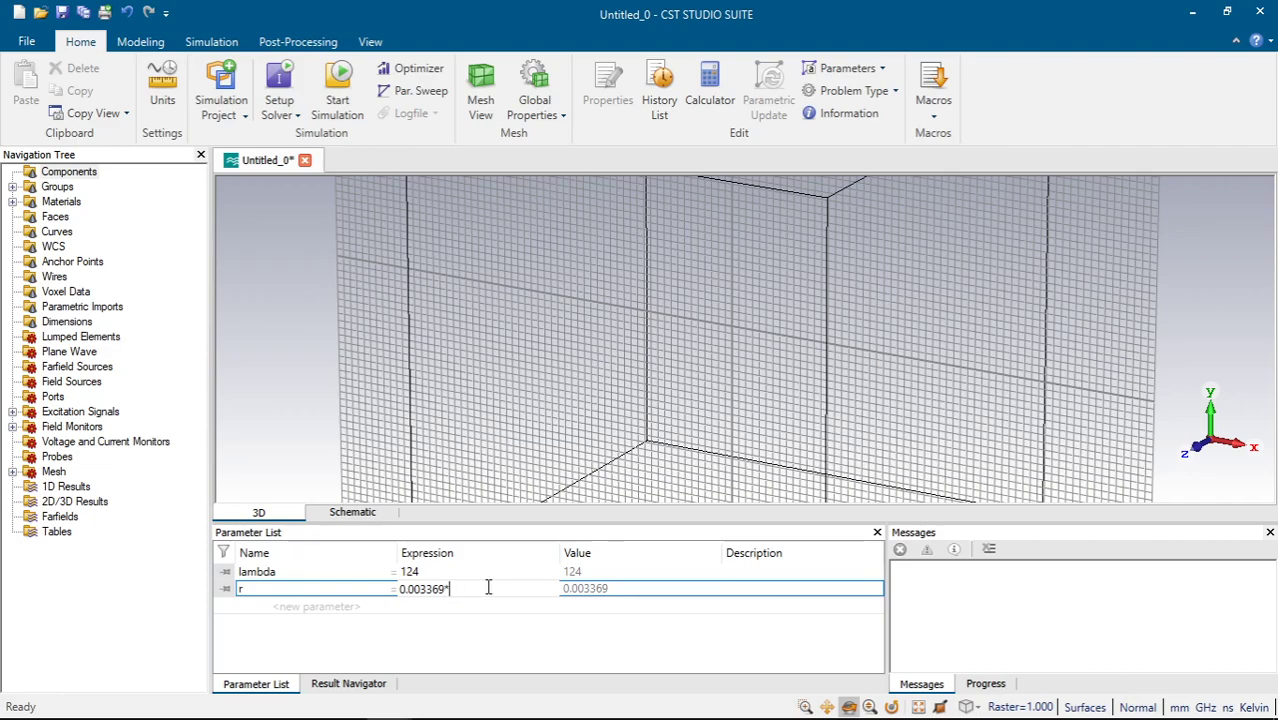
{"action": "type", "text": "*lam"}
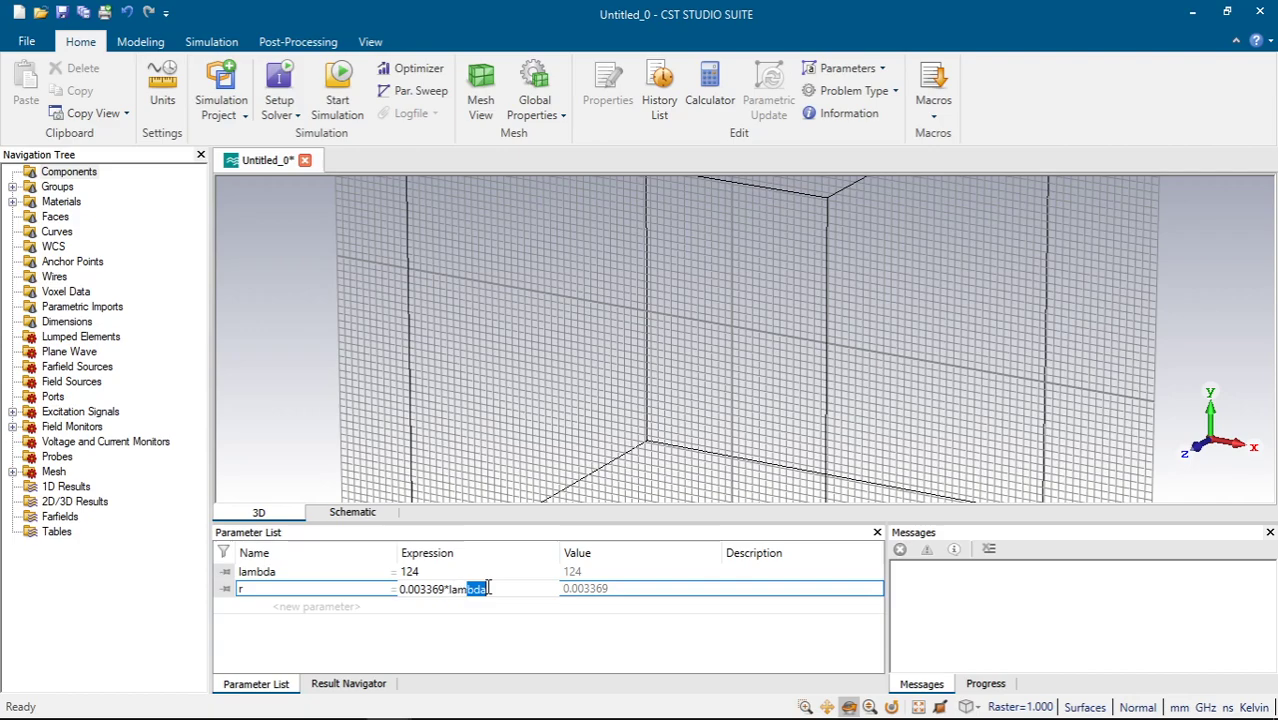
{"action": "type", "text": "bda"}
{"action": "key", "text": "Return"}
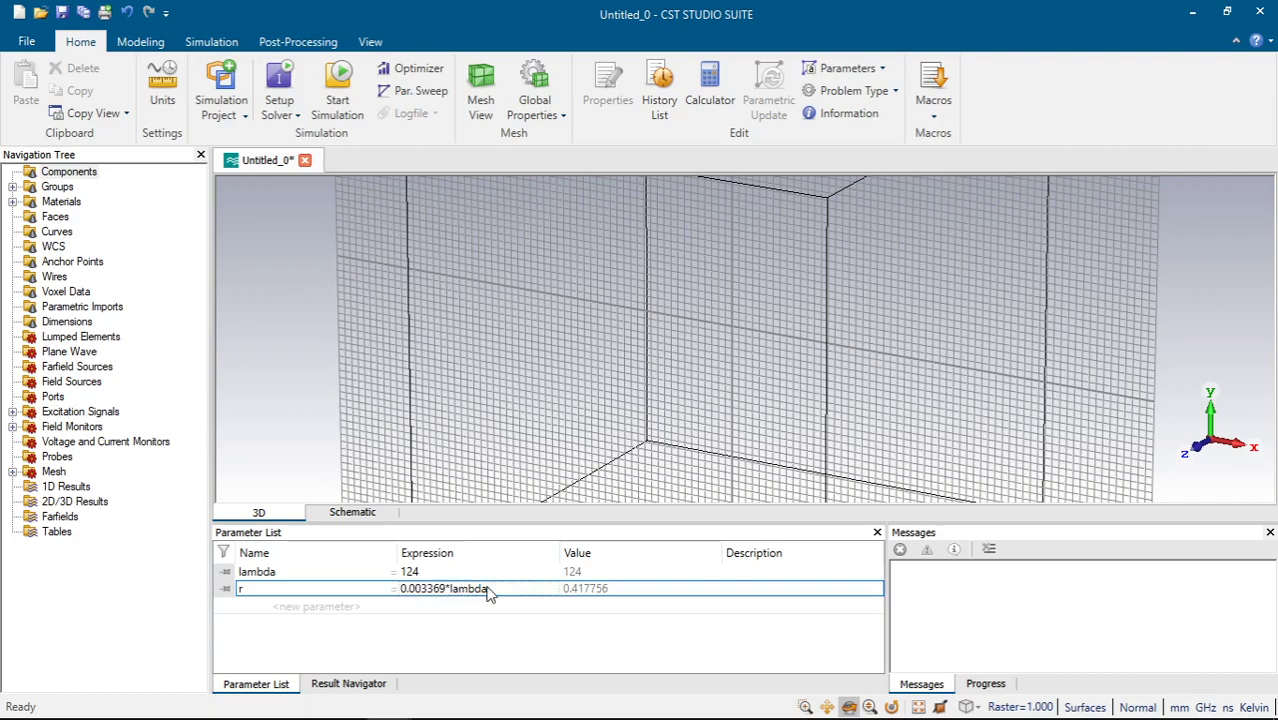
{"action": "left_click", "coordinate": [760, 588]}
{"action": "type", "text": "r"}
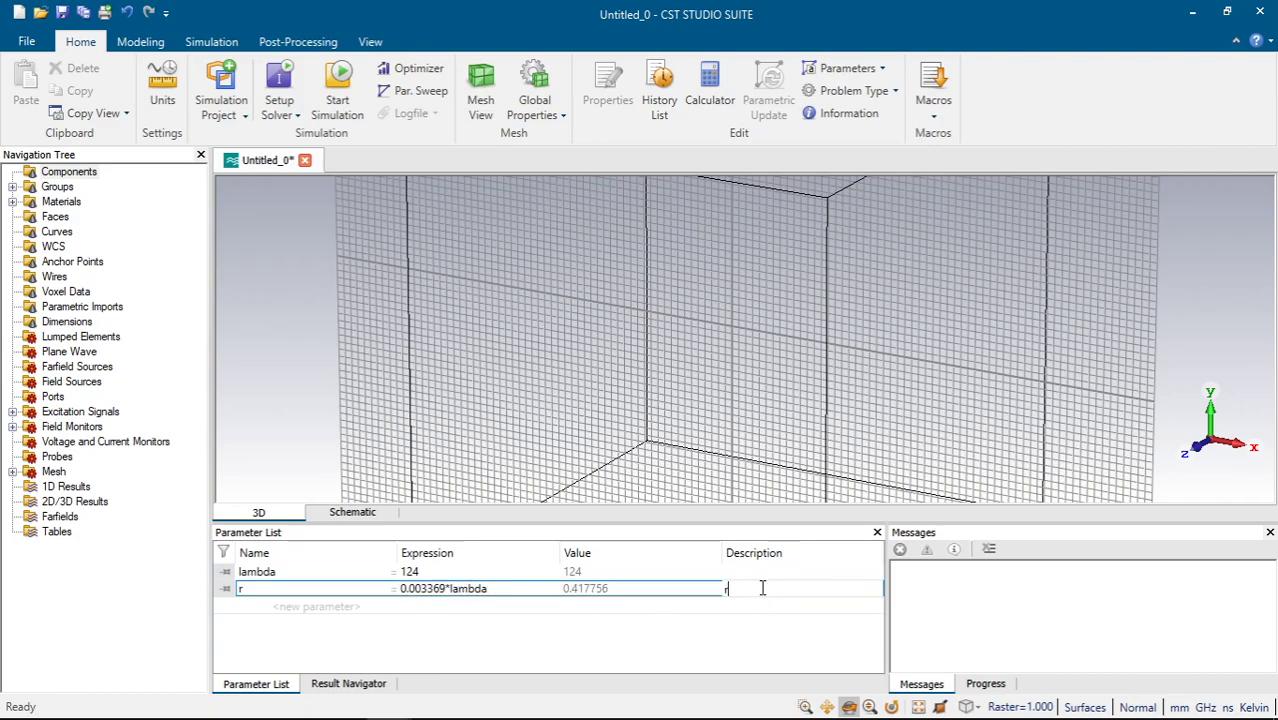
{"action": "type", "text": "adius"}
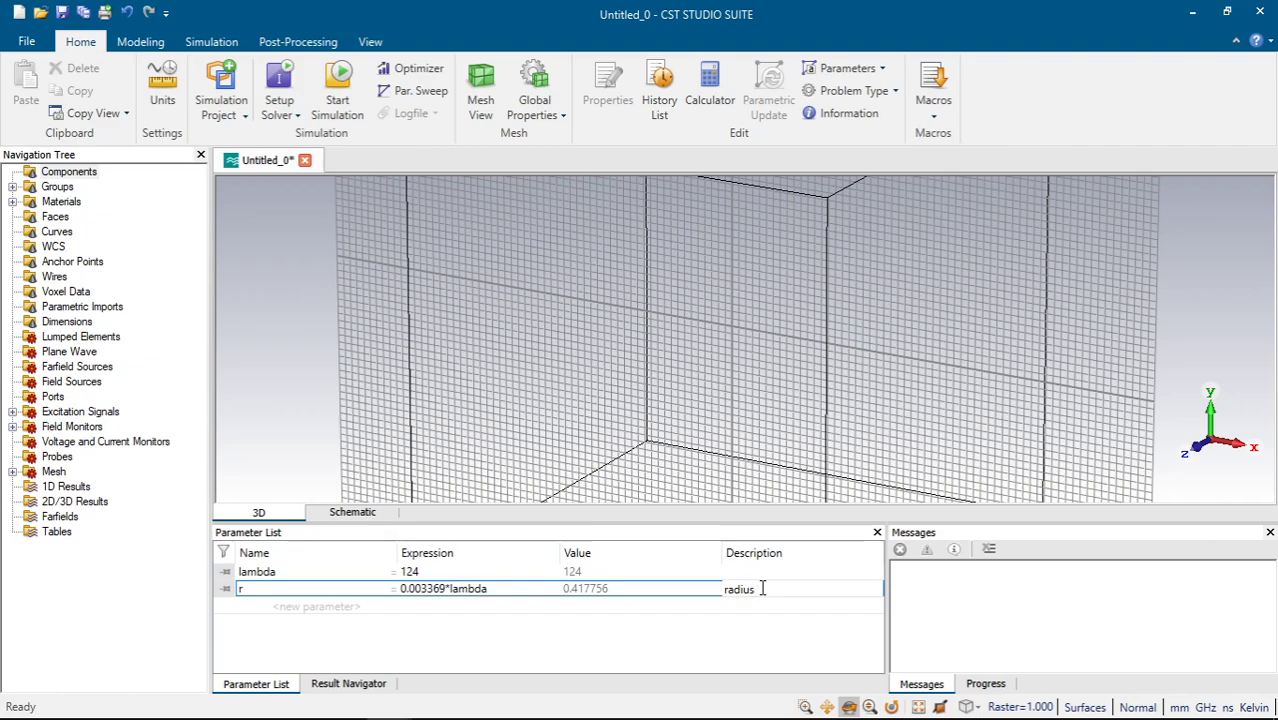
{"action": "type", "text": " of dipole"}
{"action": "key", "text": "Return"}
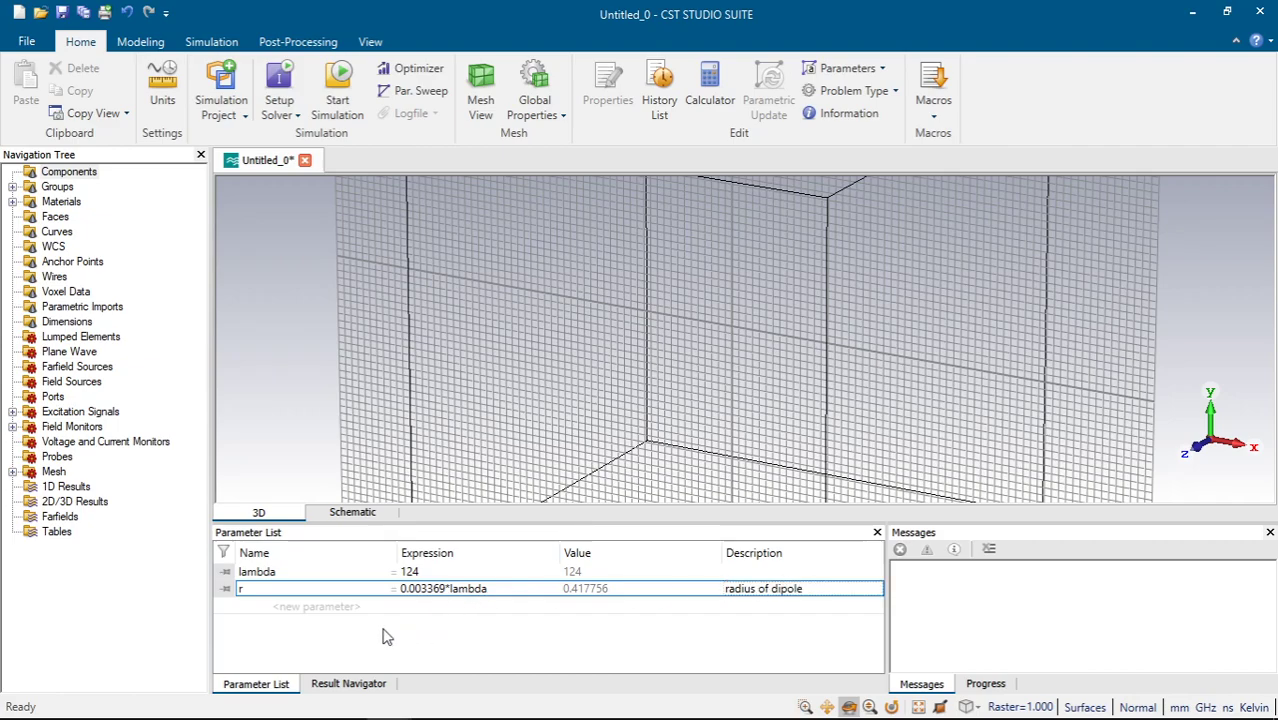
Add parameter d = 0.025*lambda described as 'distance between rods'
{"action": "left_click", "coordinate": [314, 608]}
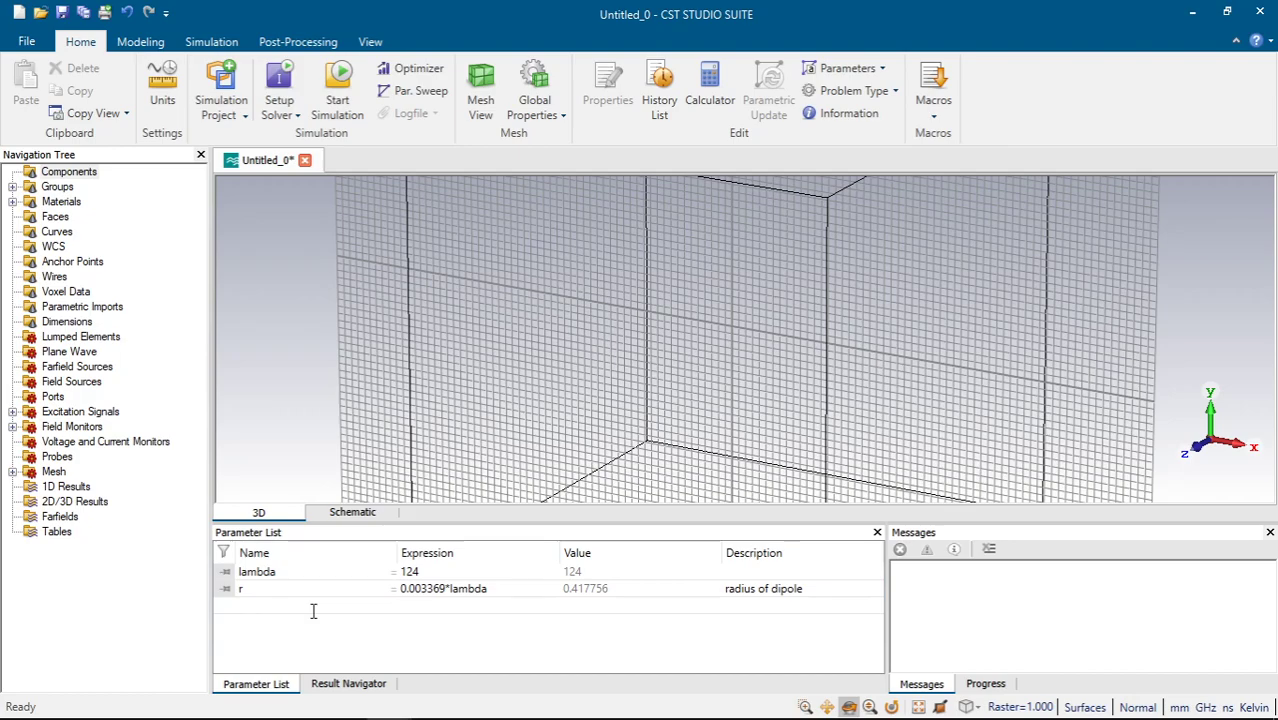
{"action": "type", "text": "d"}
{"action": "key", "text": "Tab"}
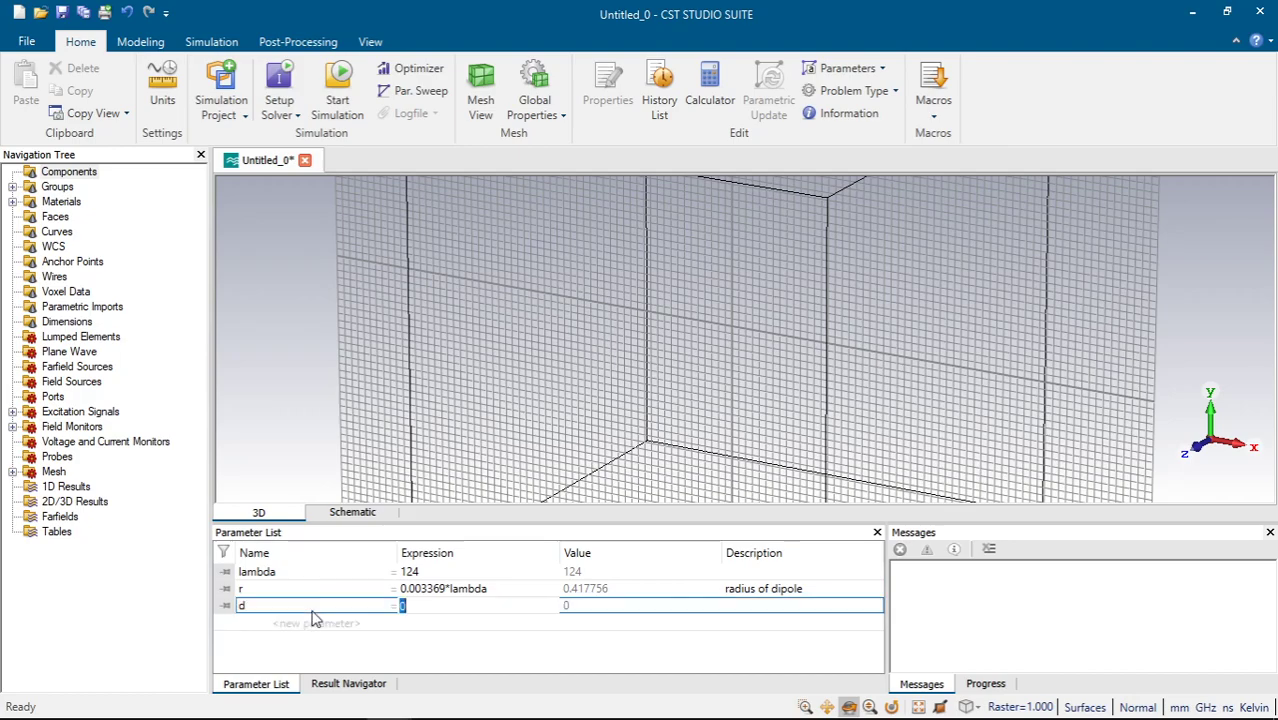
{"action": "type", "text": "0.025*lambda"}
{"action": "key", "text": "Return"}
{"action": "left_click", "coordinate": [761, 605]}
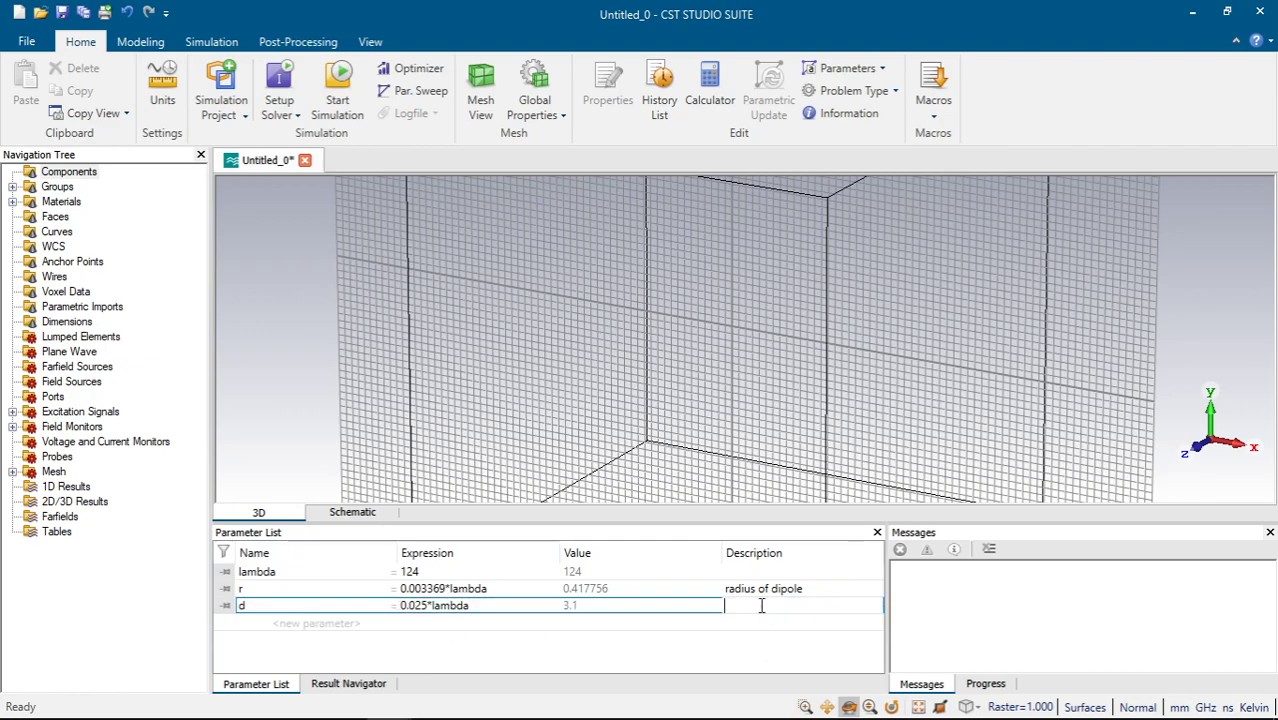
{"action": "type", "text": "distance betwwen"}
{"action": "key", "text": "BackSpace"}
{"action": "key", "text": "BackSpace"}
{"action": "key", "text": "BackSpace"}
{"action": "type", "text": "een rods"}
{"action": "key", "text": "Return"}
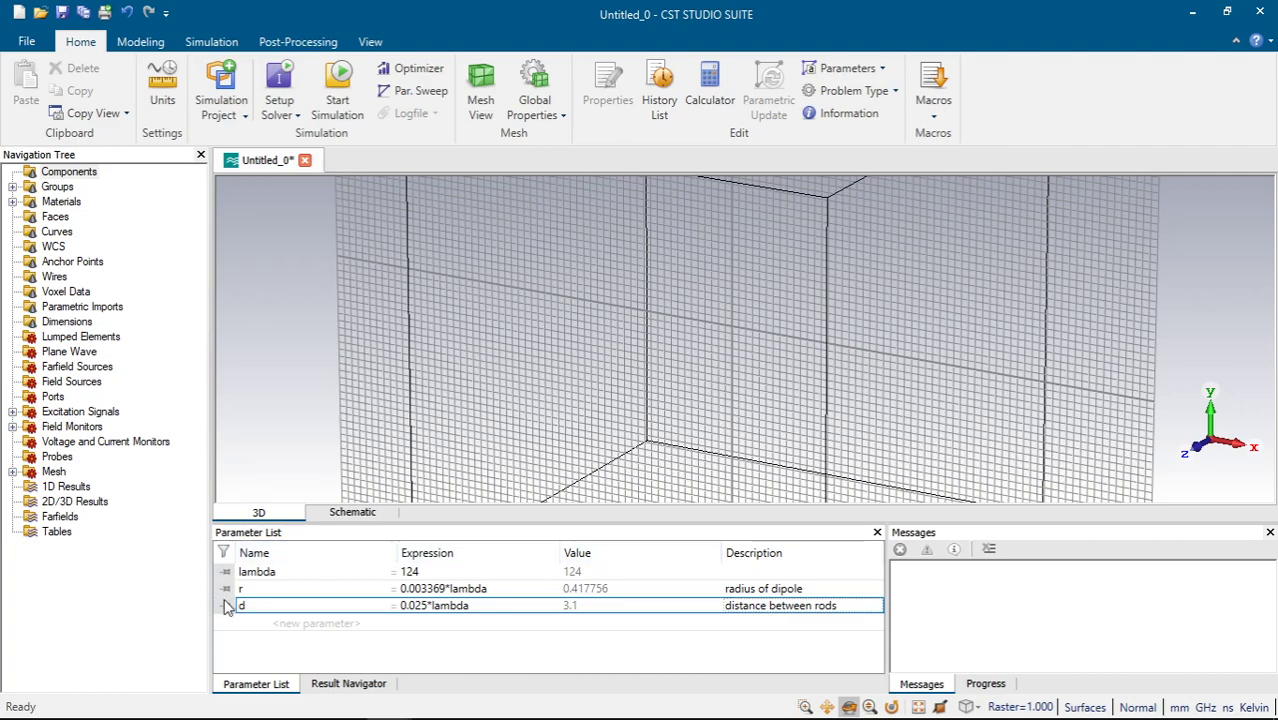
Add parameter length = 0.5*lambda, giving 62, described as 'length'
{"action": "left_click", "coordinate": [279, 623]}
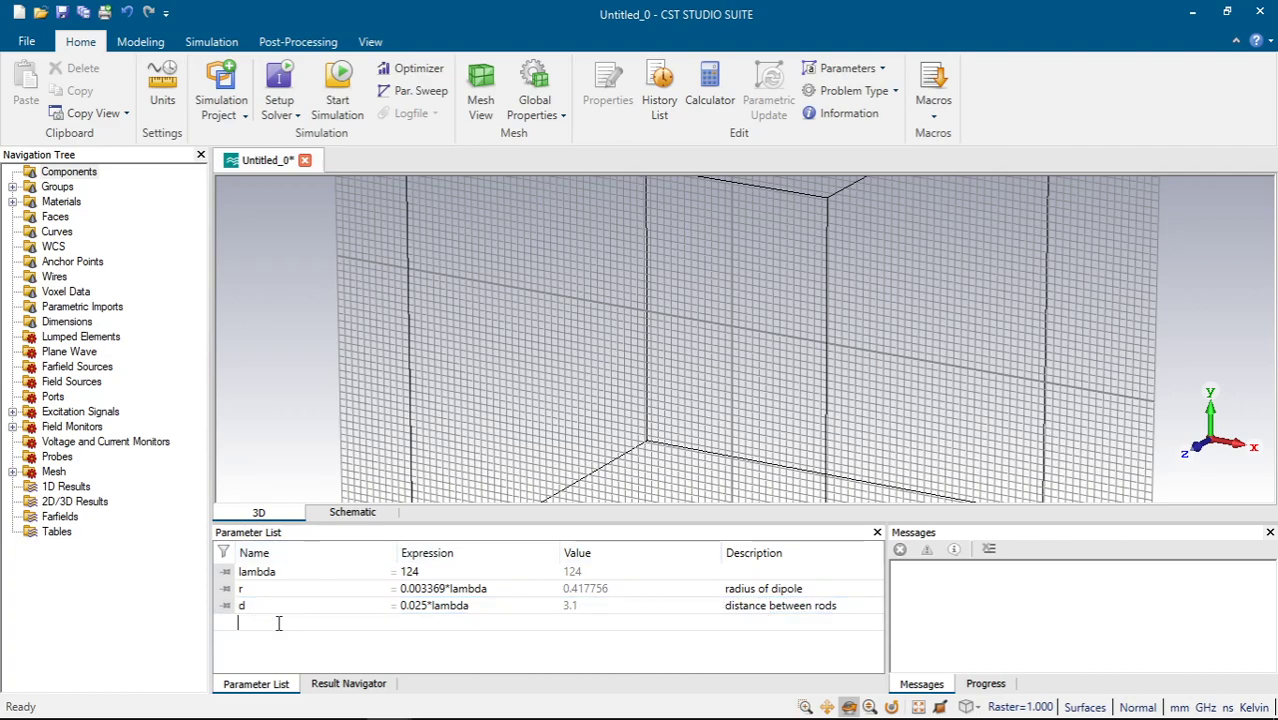
{"action": "type", "text": "length"}
{"action": "key", "text": "Tab"}
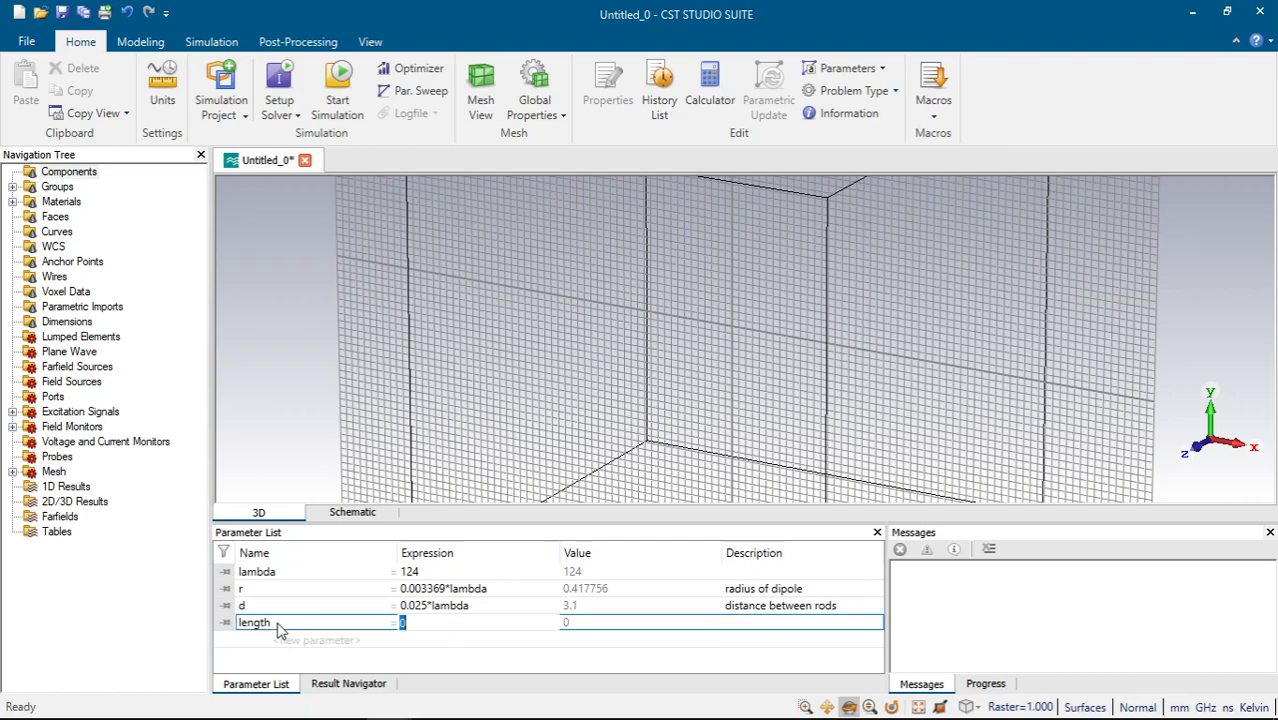
{"action": "type", "text": "0.5*lambda"}
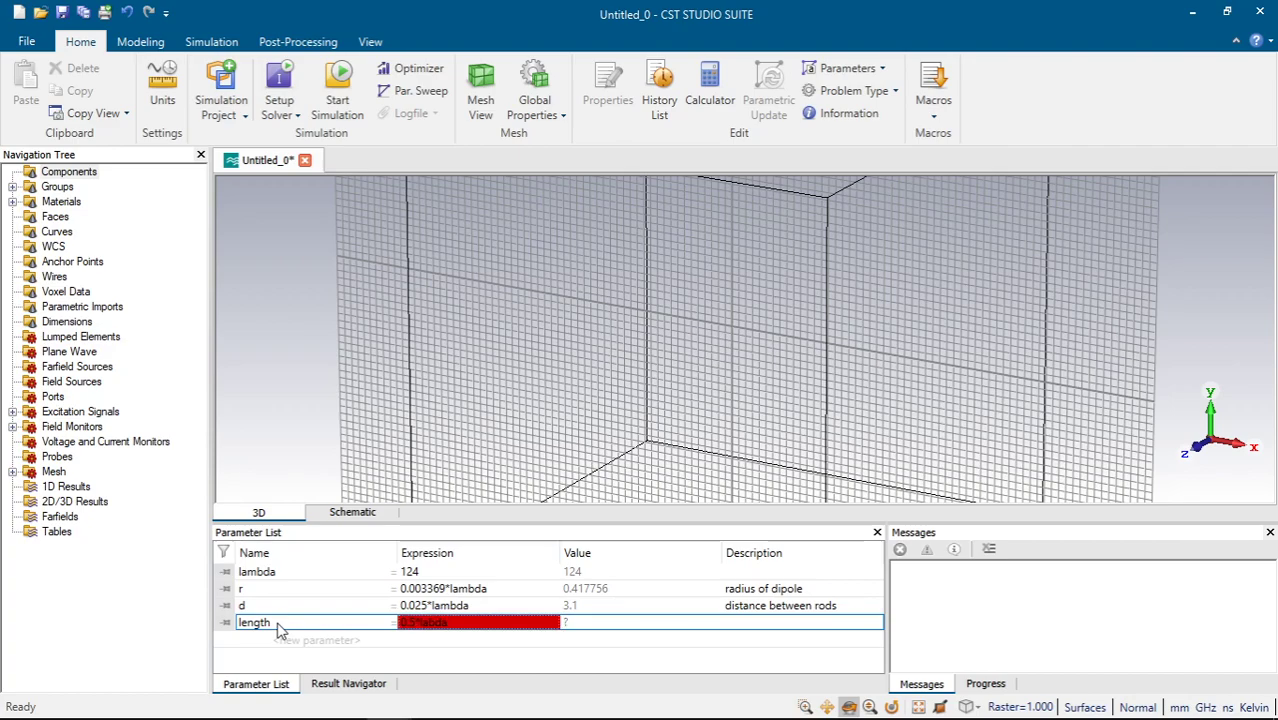
{"action": "left_click", "coordinate": [451, 624]}
{"action": "left_click", "coordinate": [451, 624]}
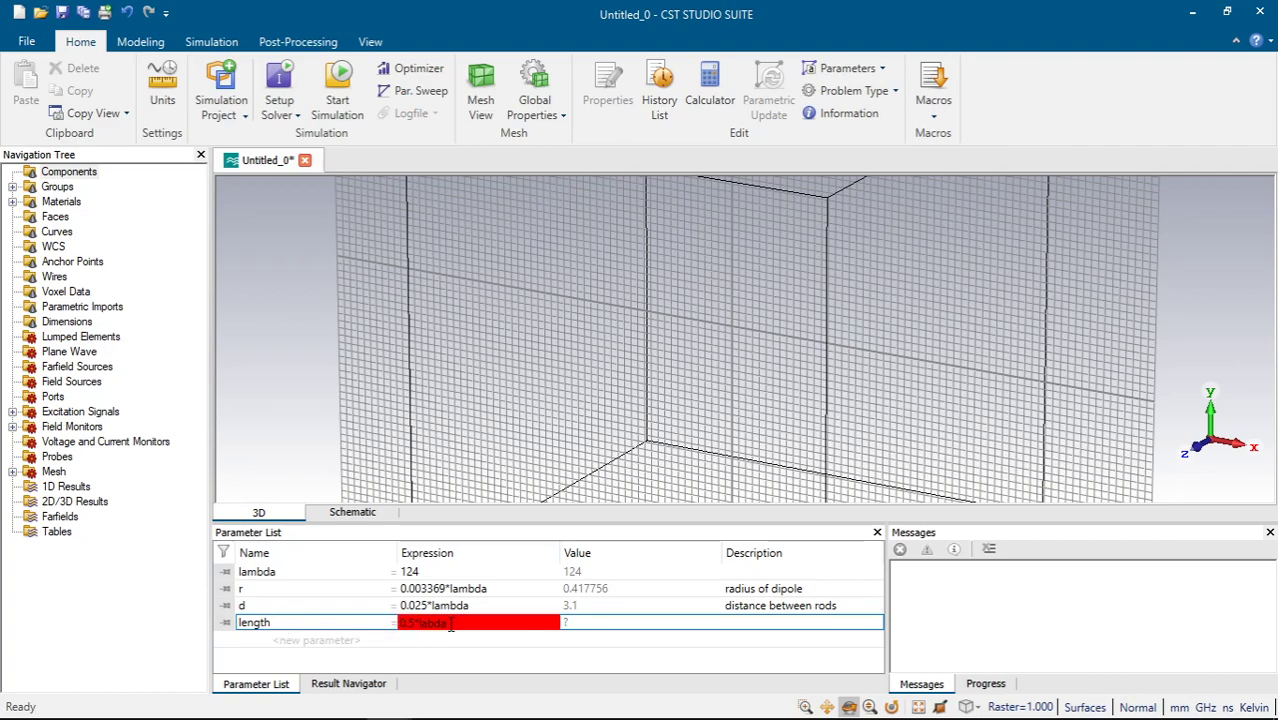
{"action": "key", "text": "shift+Left"}
{"action": "key", "text": "shift+Left"}
{"action": "key", "text": "shift+Left"}
{"action": "key", "text": "Return"}
{"action": "left_click", "coordinate": [774, 622]}
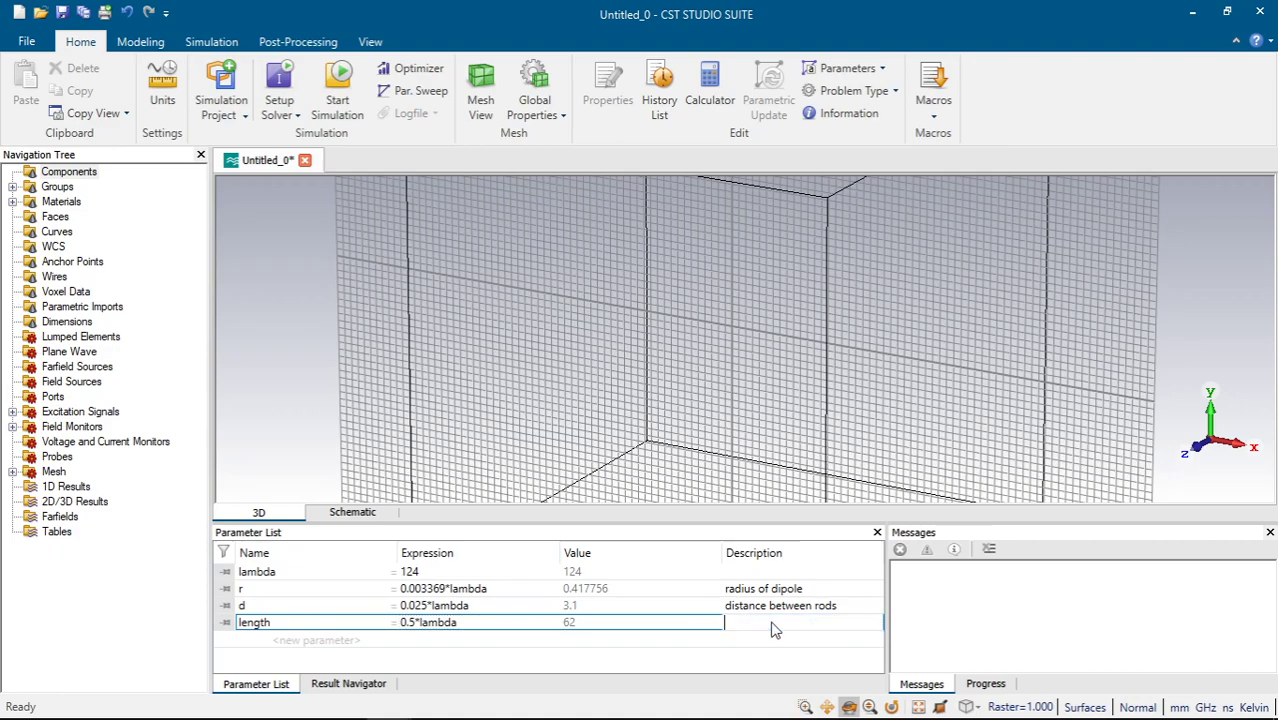
{"action": "type", "text": "length of antenna"}
{"action": "key", "text": "Return"}
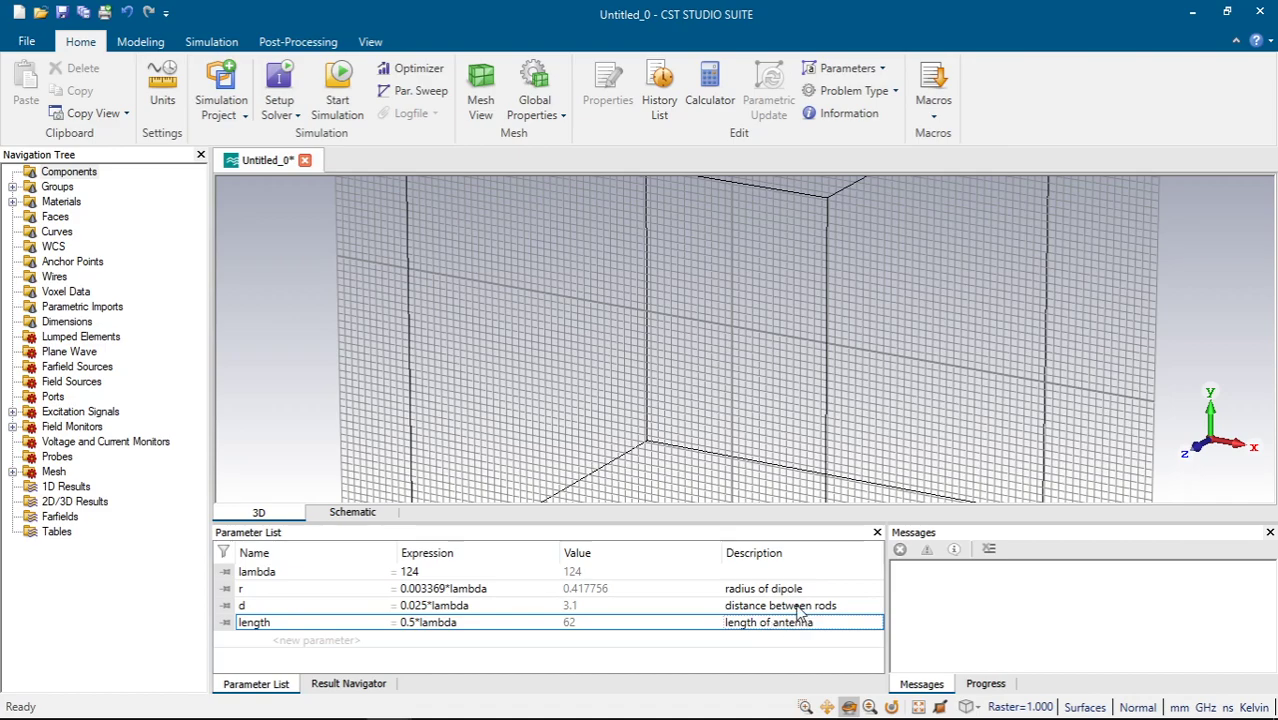
{"action": "scroll", "coordinate": [716, 341], "scroll_direction": "down", "scroll_amount": 2}
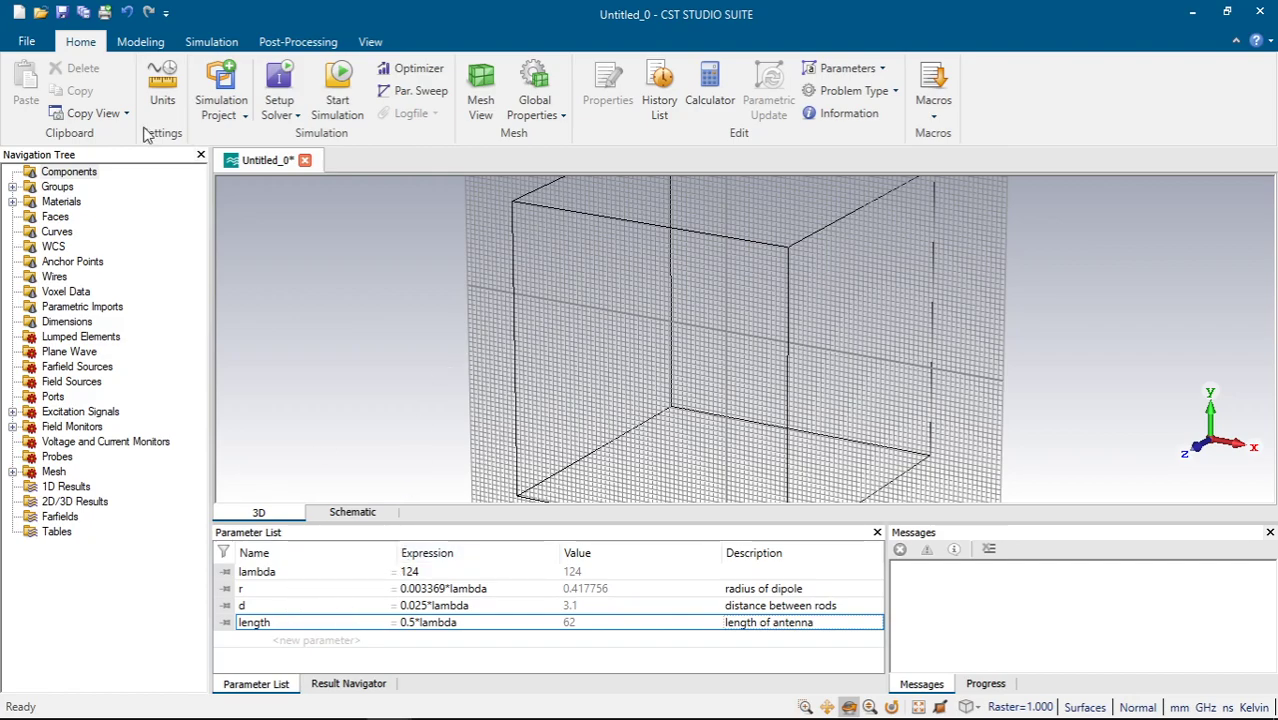
Save the project in the dipole folder under the file name '2.4 ghz dipole'
{"action": "left_click", "coordinate": [61, 12]}
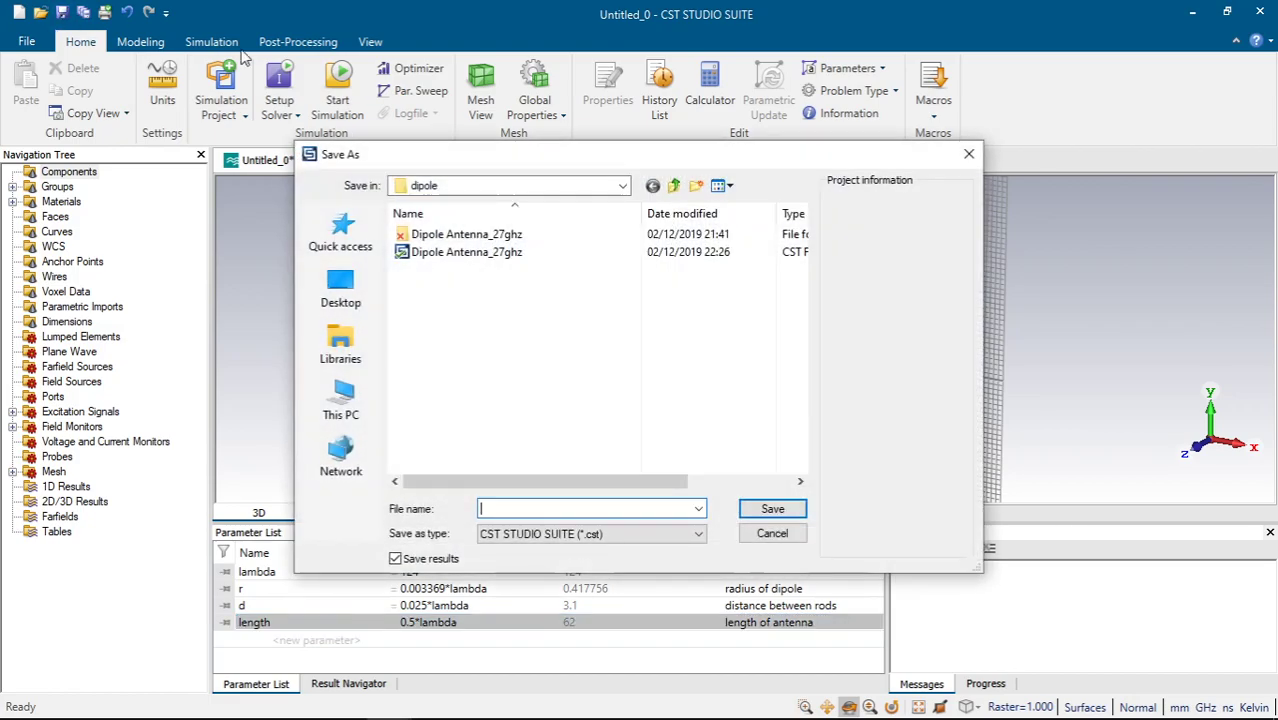
{"action": "left_click", "coordinate": [546, 510]}
{"action": "type", "text": "2.4 ghz "}
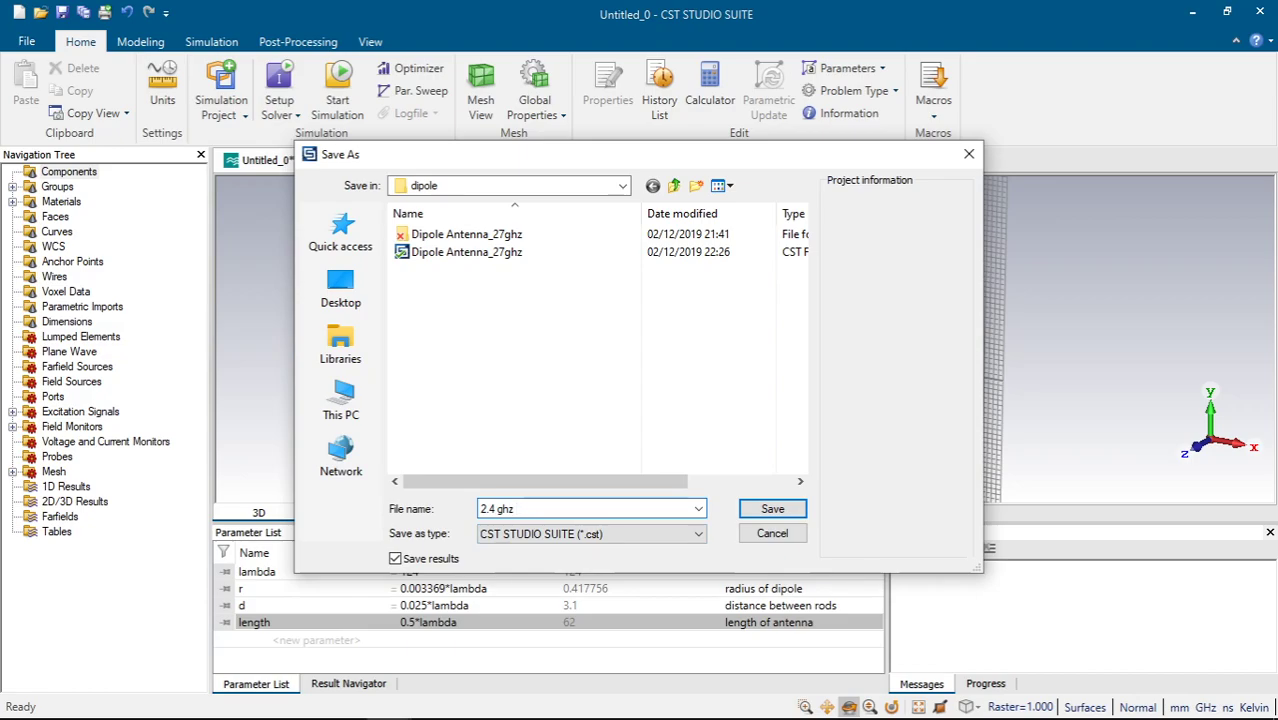
{"action": "type", "text": "dipole"}
{"action": "key", "text": "Return"}
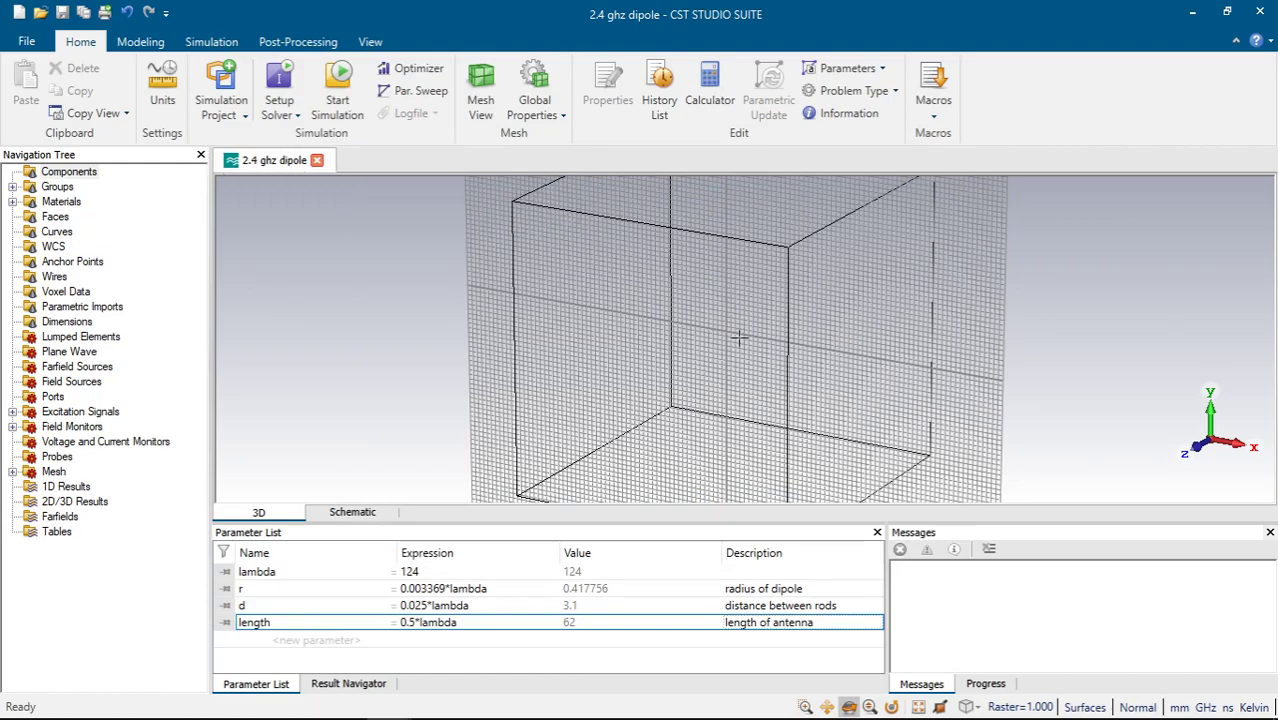
{"action": "left_click_drag", "start_coordinate": [738, 338], "coordinate": [720, 300]}
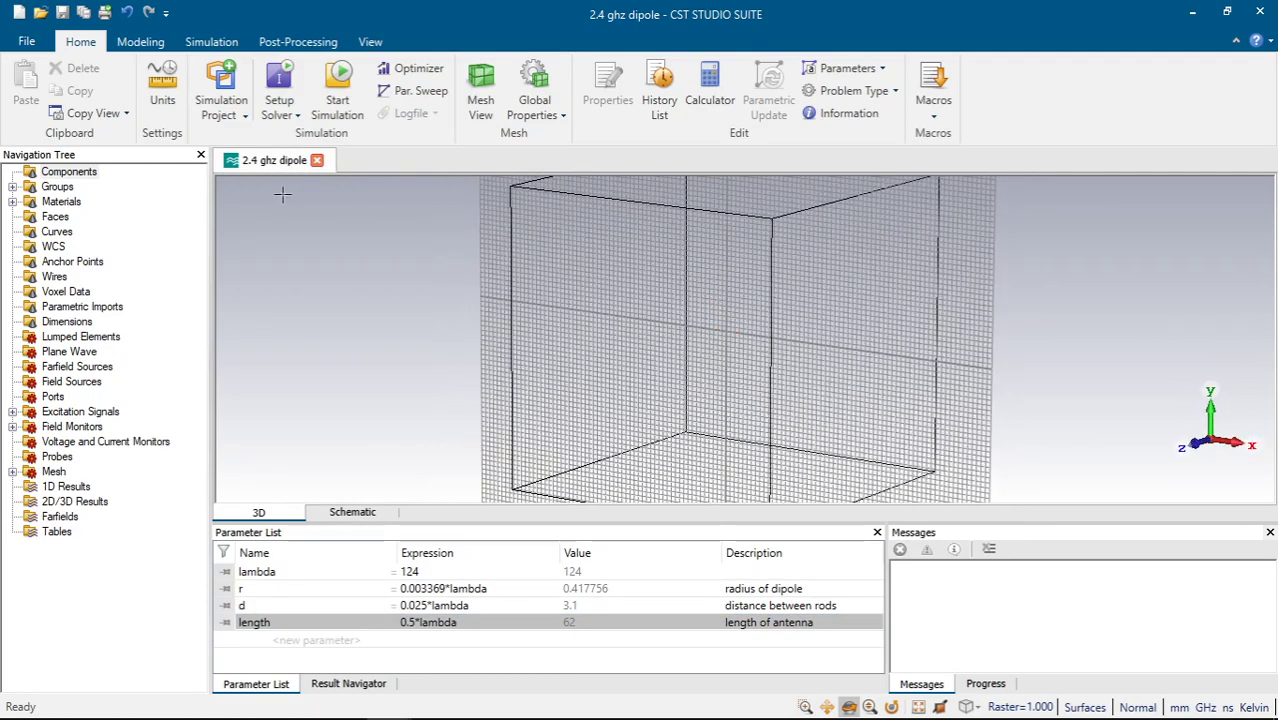
Define a cylinder named dipole, outer radius r, spanning -length/2 to length/2 along Z
{"action": "left_click", "coordinate": [140, 41]}
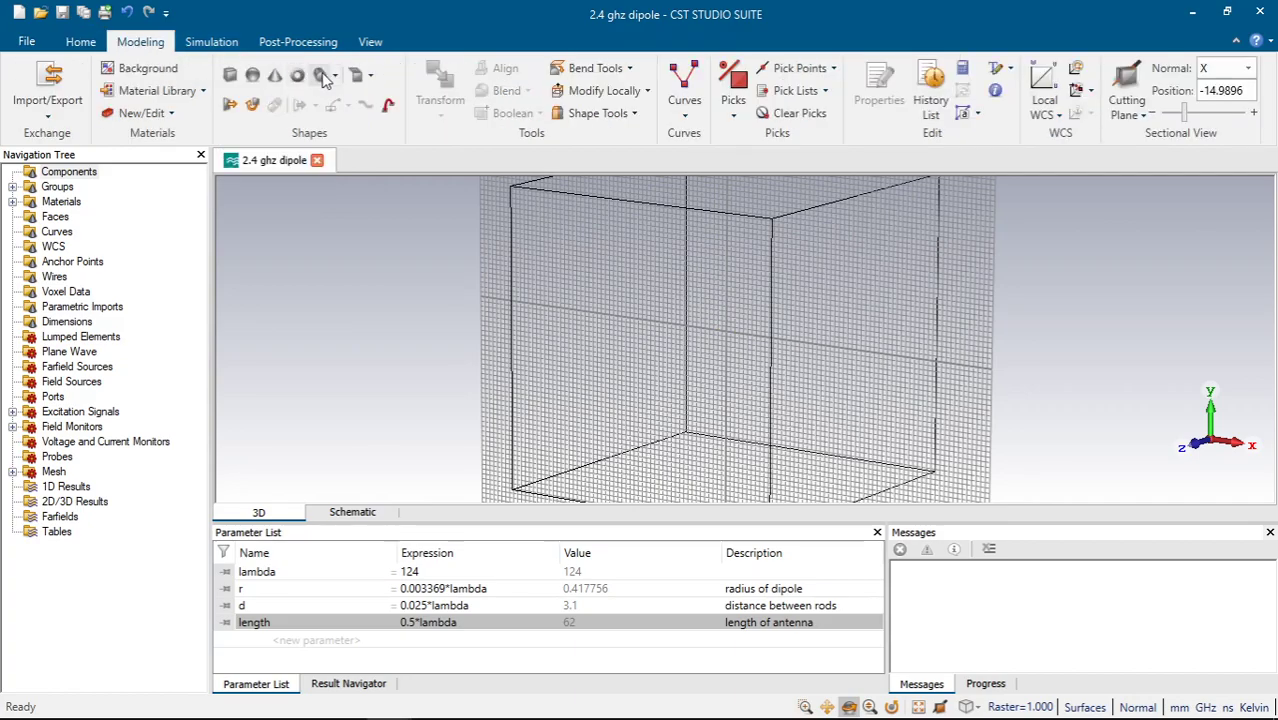
{"action": "left_click", "coordinate": [320, 76]}
{"action": "key", "text": "Escape"}
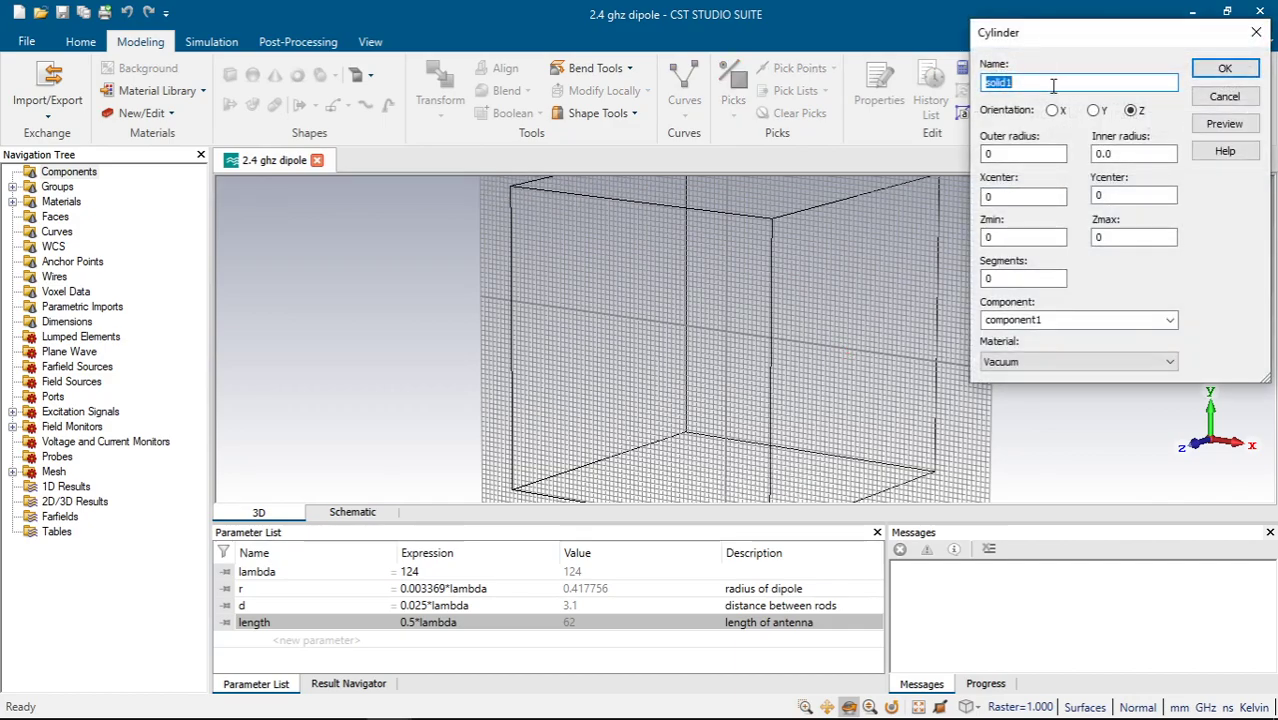
{"action": "type", "text": "dipole"}
{"action": "key", "text": "Tab"}
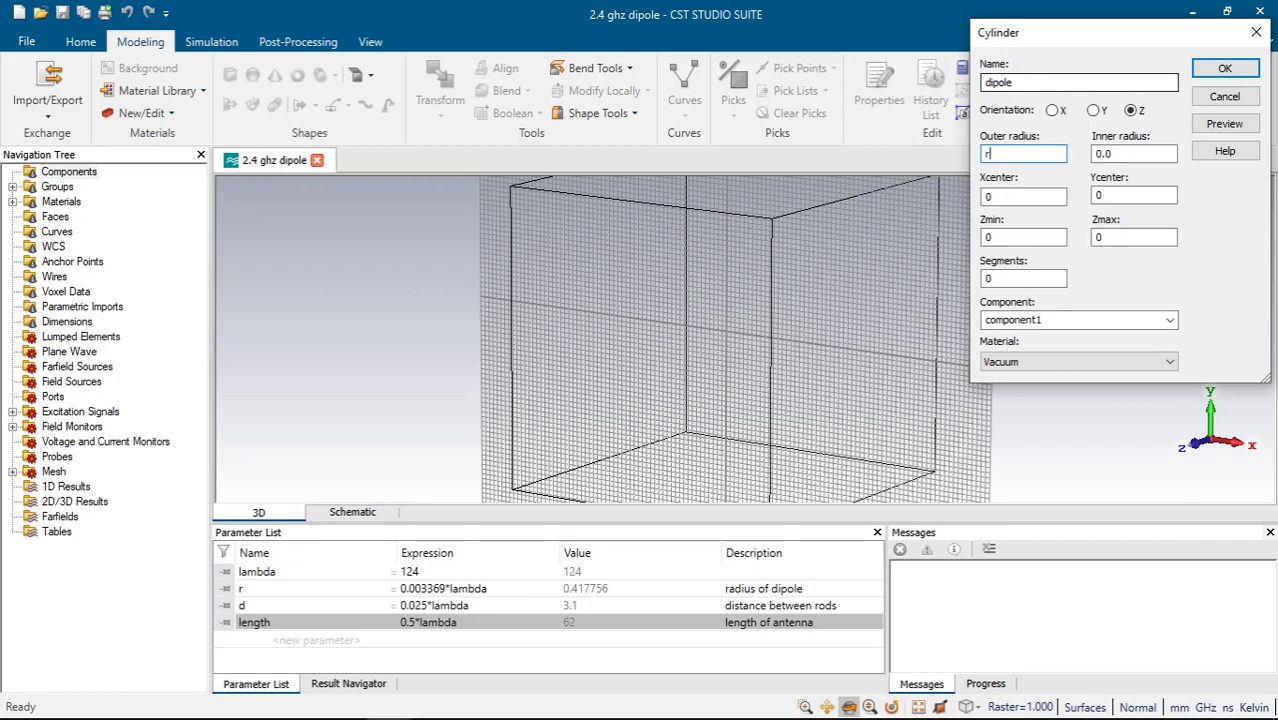
{"action": "key", "text": "Tab"}
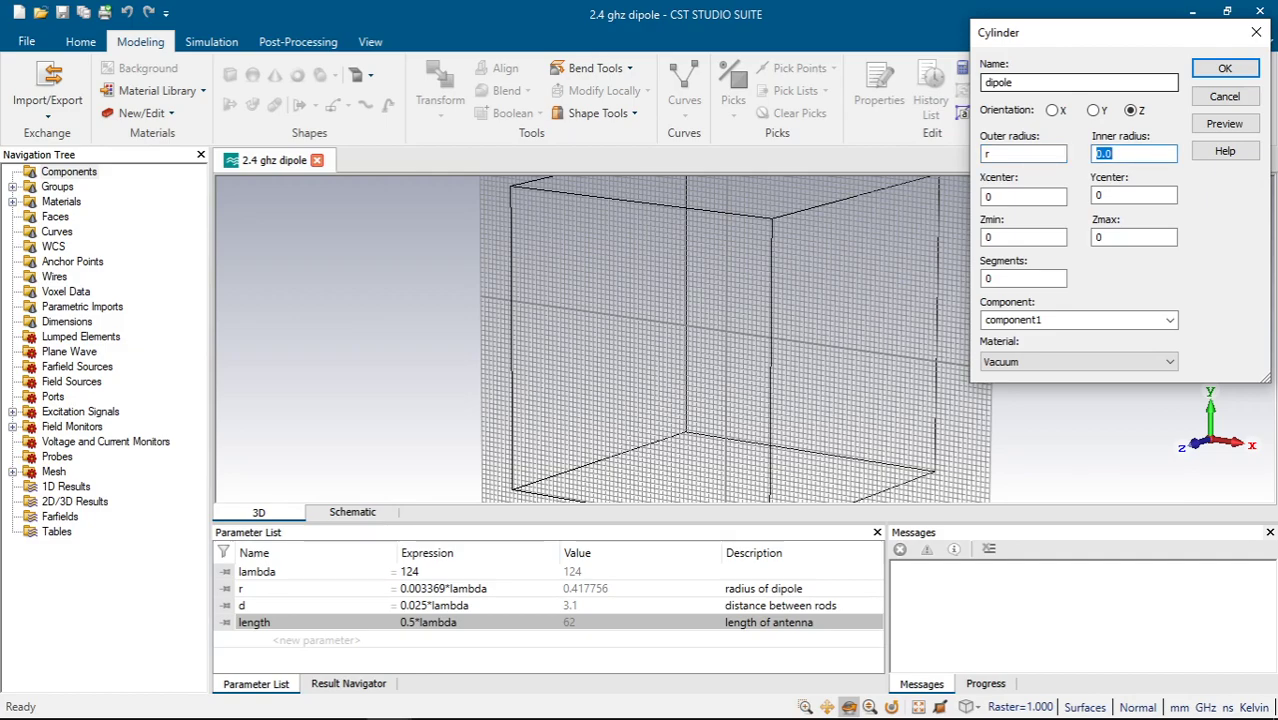
{"action": "key", "text": "Tab"}
{"action": "key", "text": "Tab"}
{"action": "key", "text": "Tab"}
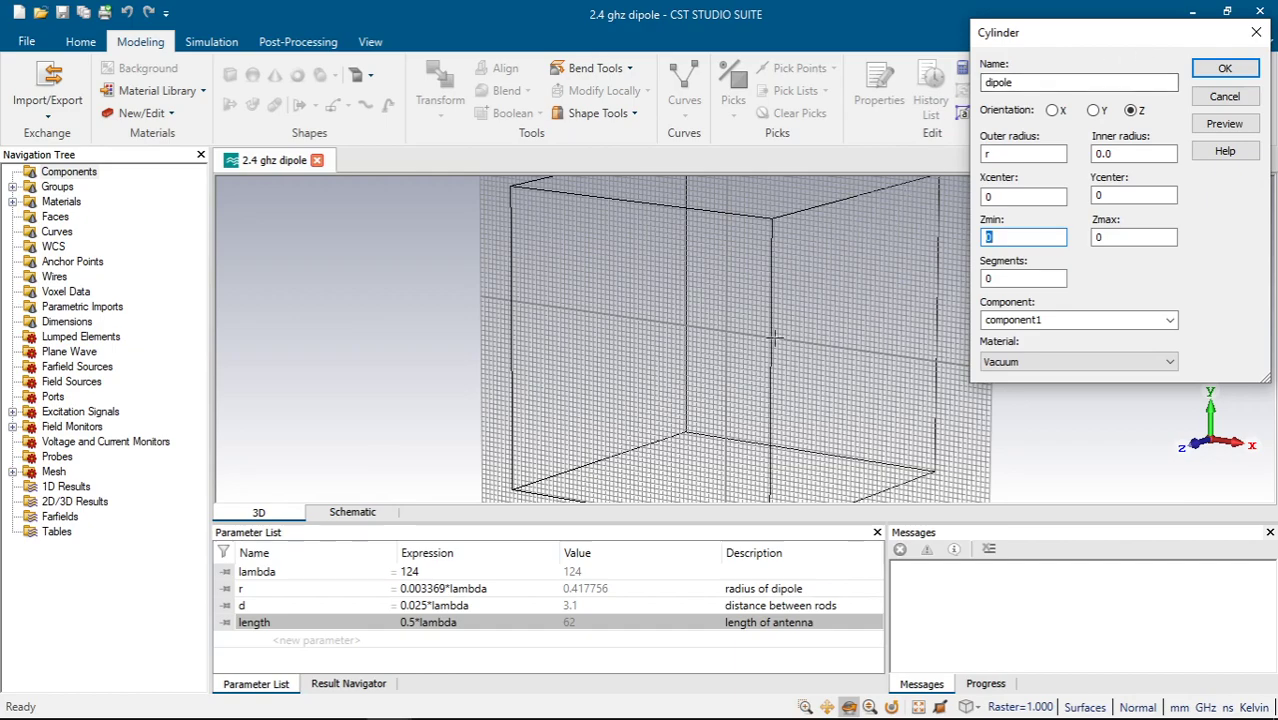
{"action": "type", "text": "-l"}
{"action": "type", "text": "e"}
{"action": "type", "text": "ngth/"}
{"action": "type", "text": "len"}
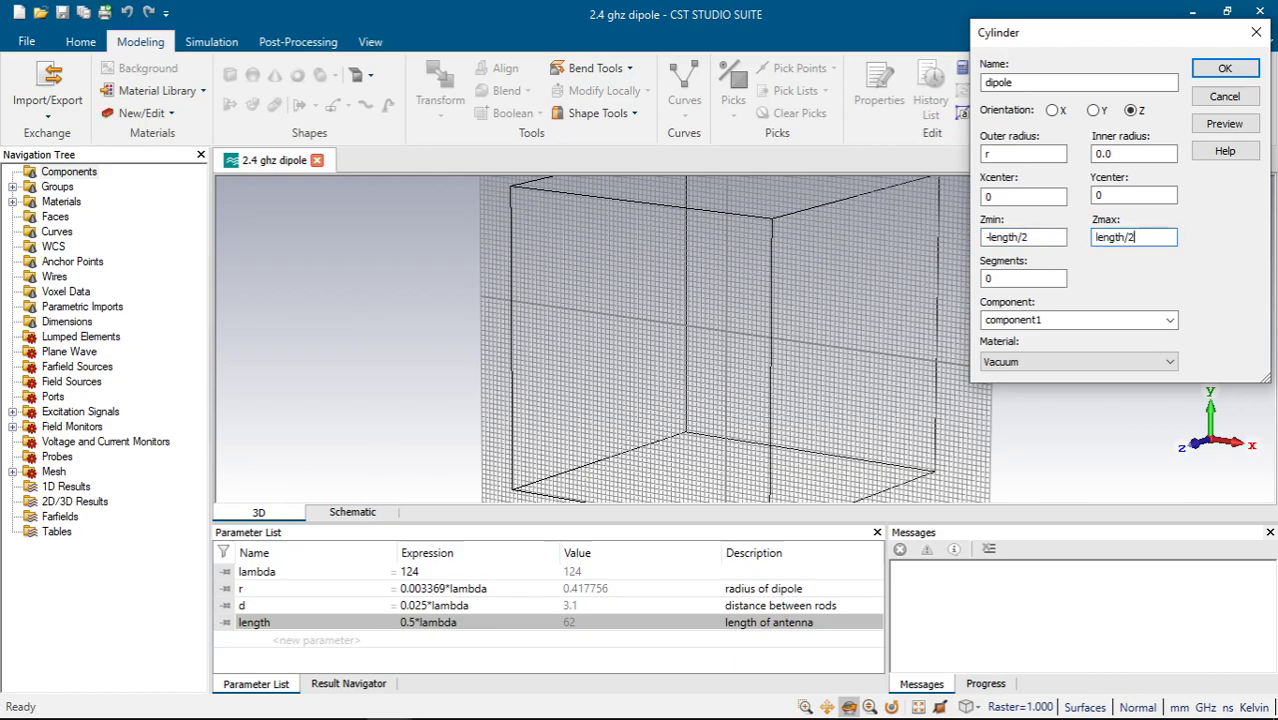
Make the cylinder PEC in component antenna, preview it and create it
{"action": "left_click", "coordinate": [1016, 362]}
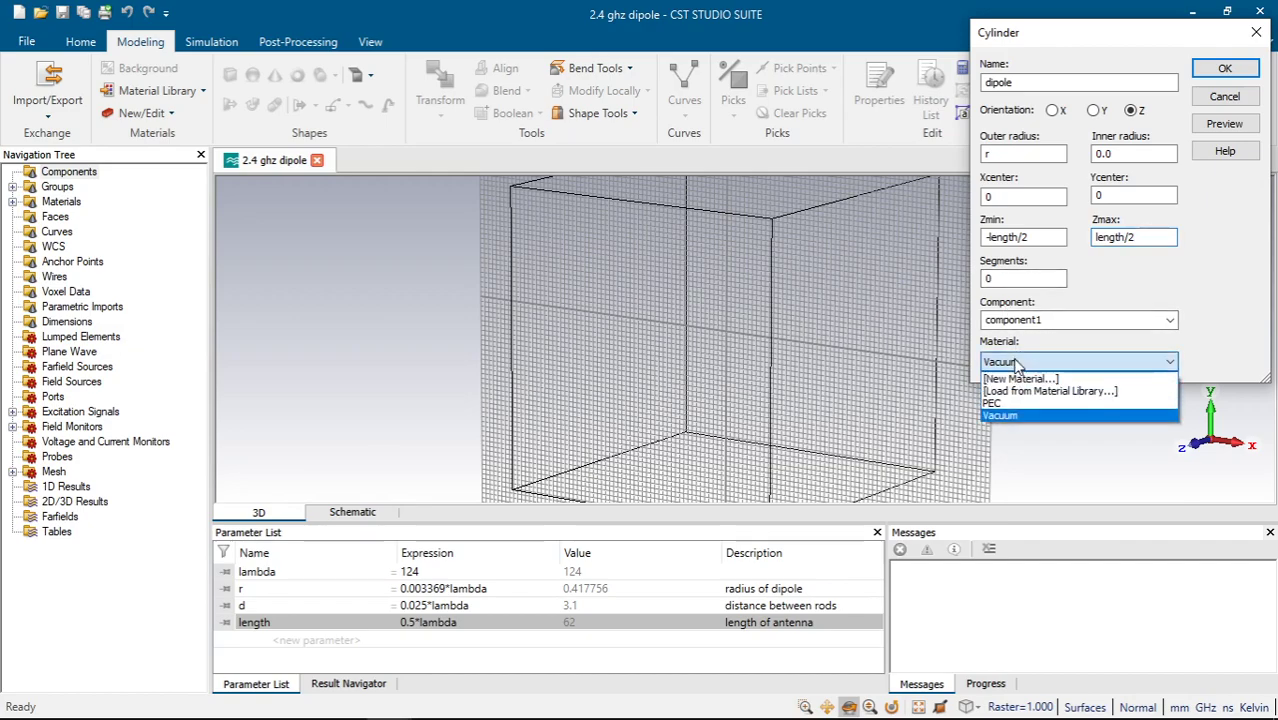
{"action": "left_click", "coordinate": [1020, 403]}
{"action": "left_click", "coordinate": [1073, 320]}
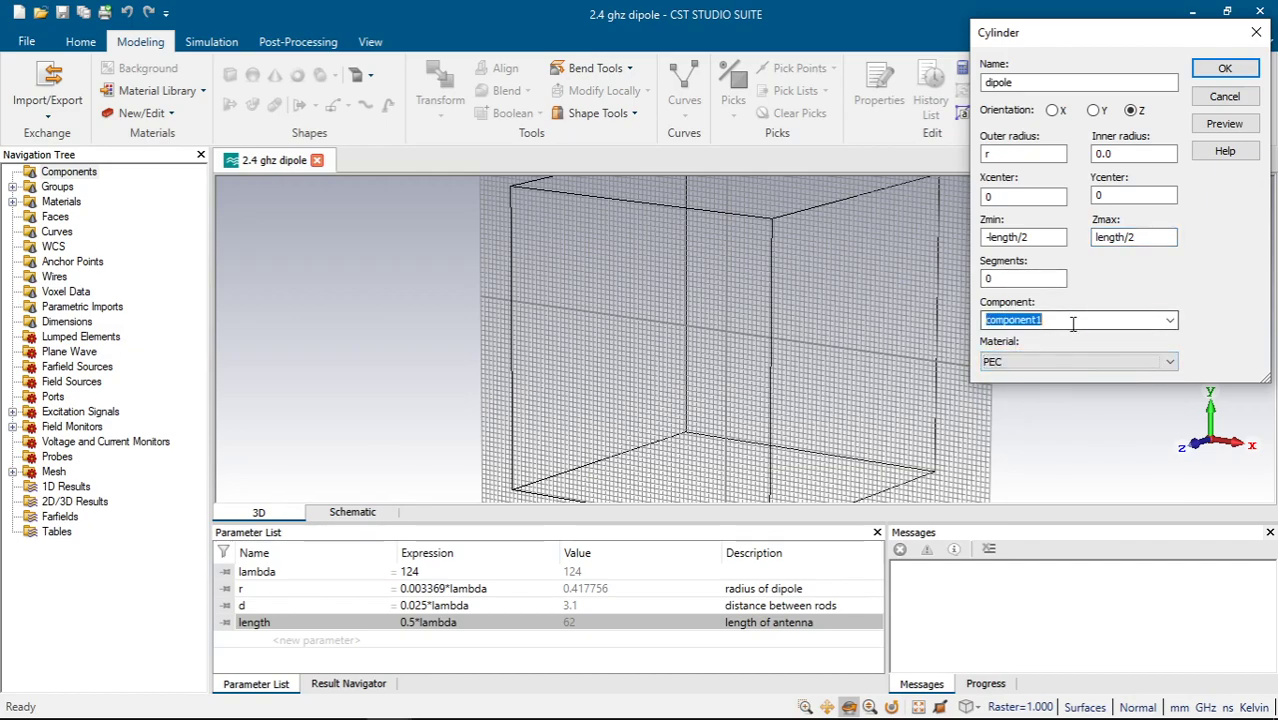
{"action": "type", "text": "antenna"}
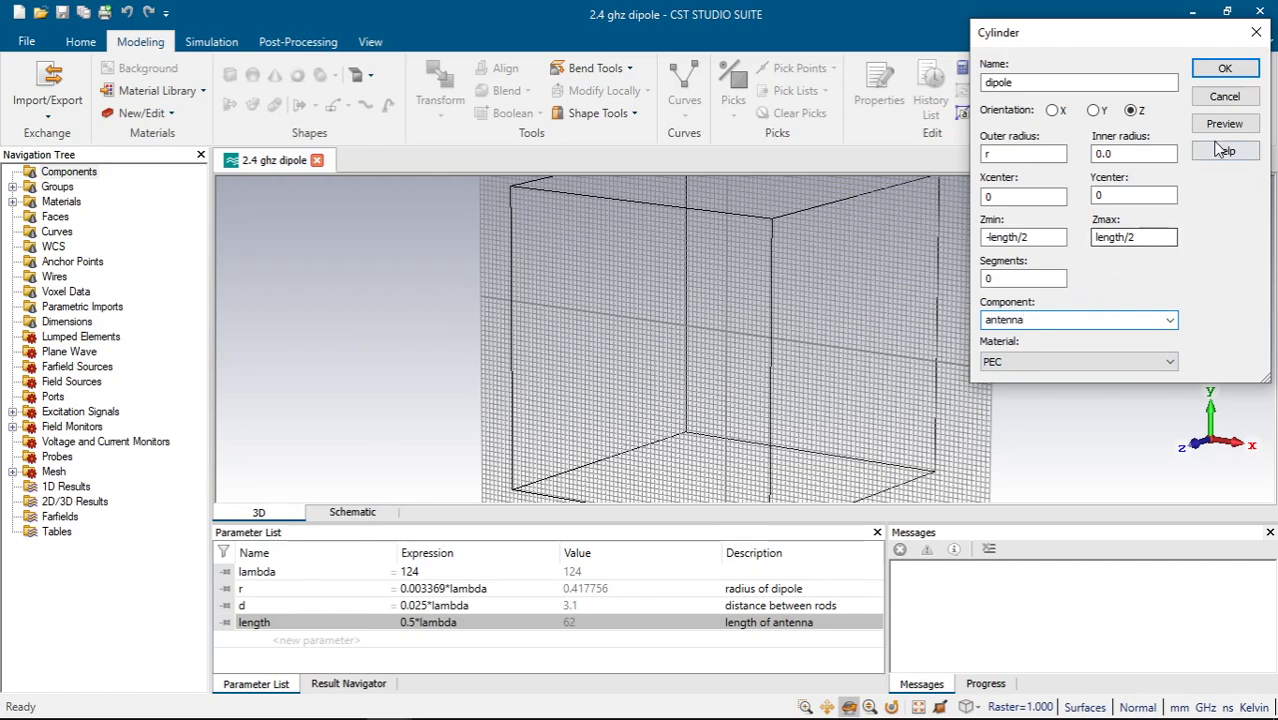
{"action": "left_click", "coordinate": [1224, 123]}
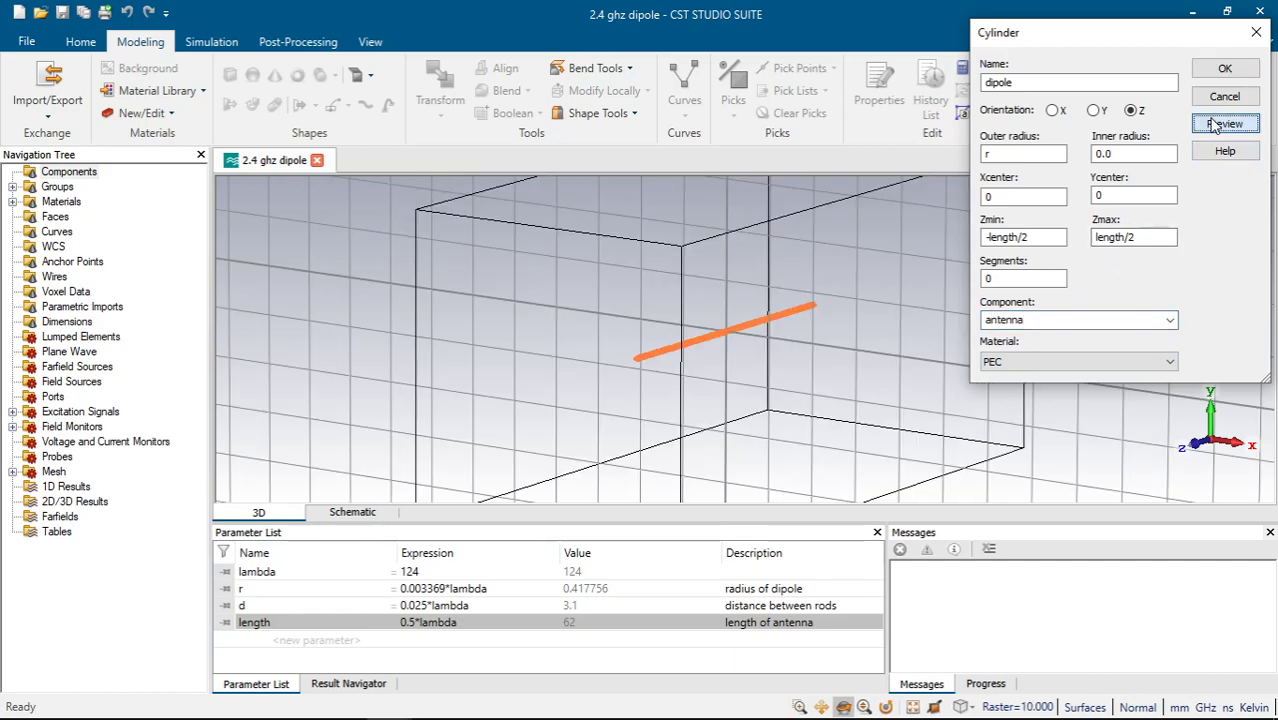
{"action": "scroll", "coordinate": [745, 318], "scroll_direction": "up", "scroll_amount": 2}
{"action": "scroll", "coordinate": [733, 333], "scroll_direction": "up", "scroll_amount": 3}
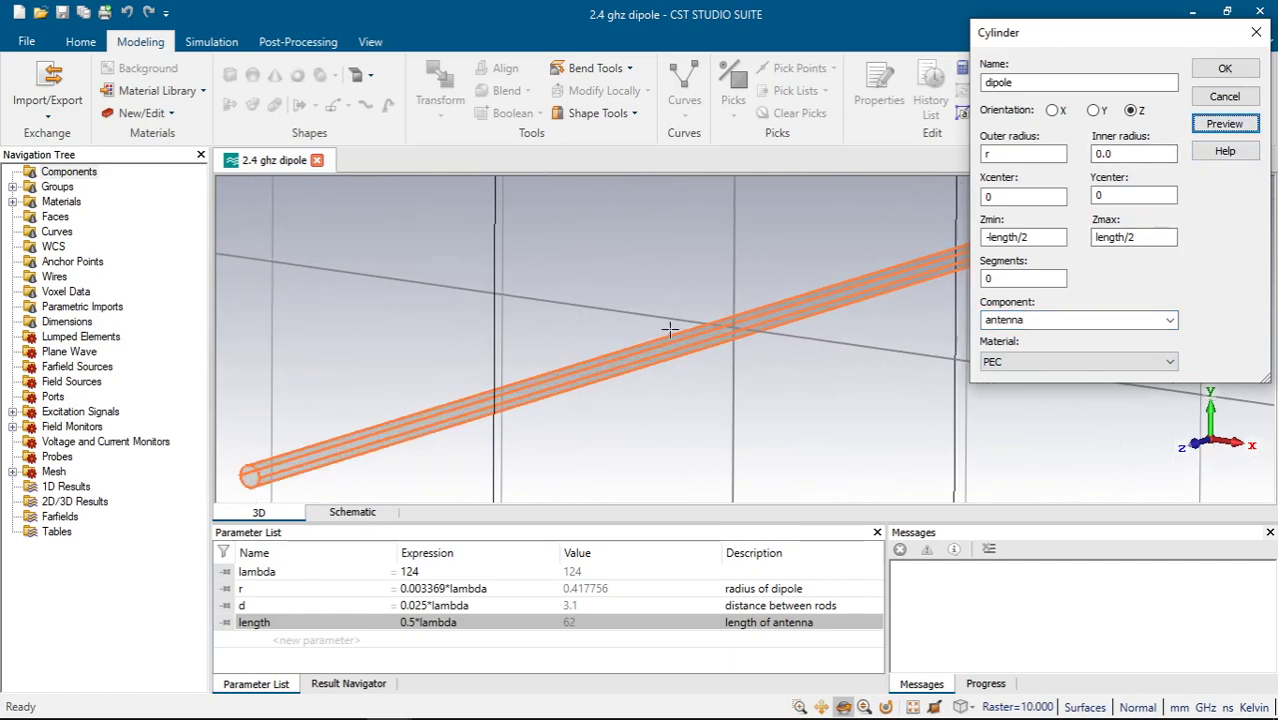
{"action": "scroll", "coordinate": [673, 331], "scroll_direction": "down", "scroll_amount": 3}
{"action": "scroll", "coordinate": [716, 337], "scroll_direction": "up", "scroll_amount": 2}
{"action": "scroll", "coordinate": [550, 333], "scroll_direction": "down", "scroll_amount": 2}
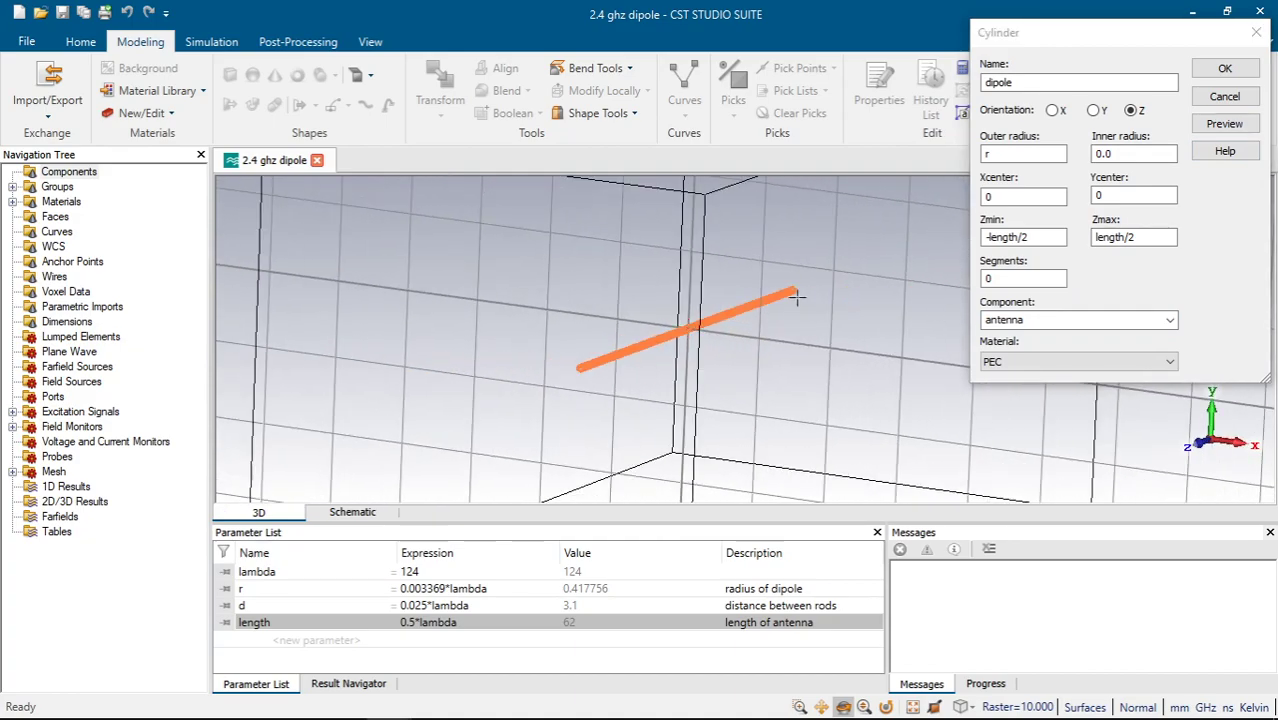
{"action": "left_click", "coordinate": [1222, 68]}
{"action": "scroll", "coordinate": [660, 335], "scroll_direction": "up", "scroll_amount": 3}
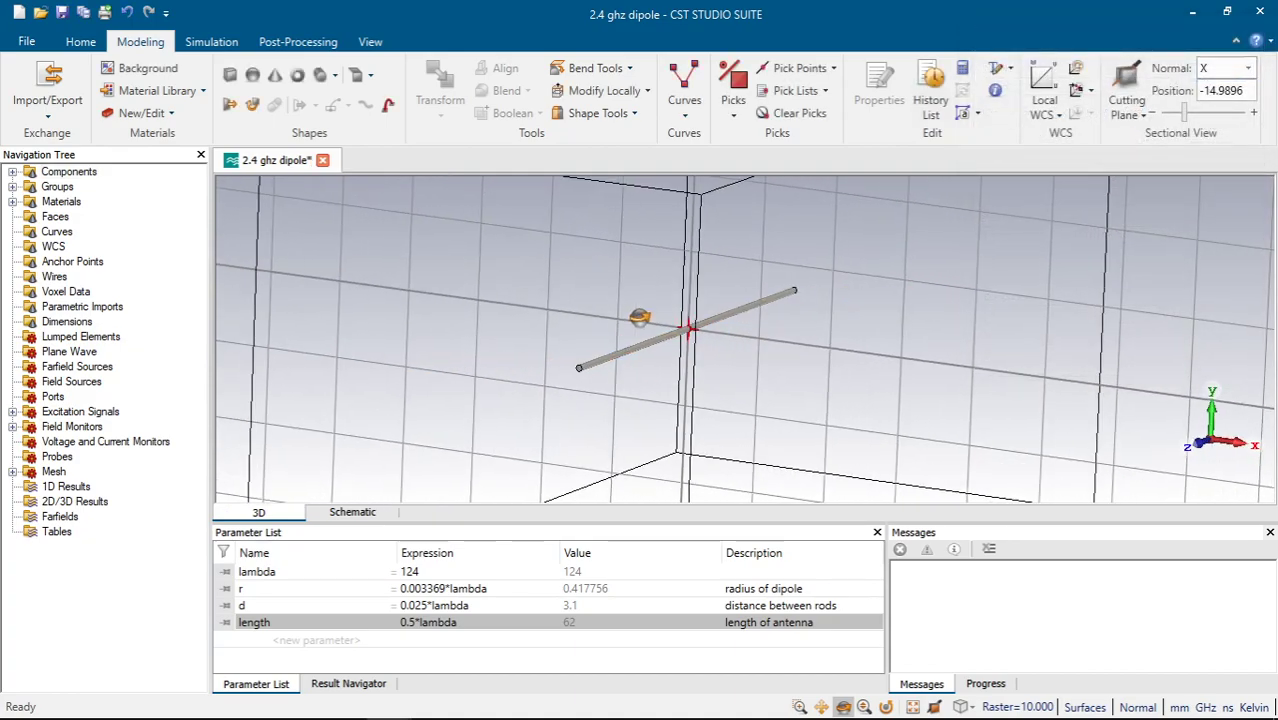
Define a brick named brick spanning -r to r in X and Y
{"action": "scroll", "coordinate": [709, 336], "scroll_direction": "down", "scroll_amount": 1}
{"action": "scroll", "coordinate": [709, 336], "scroll_direction": "up", "scroll_amount": 1}
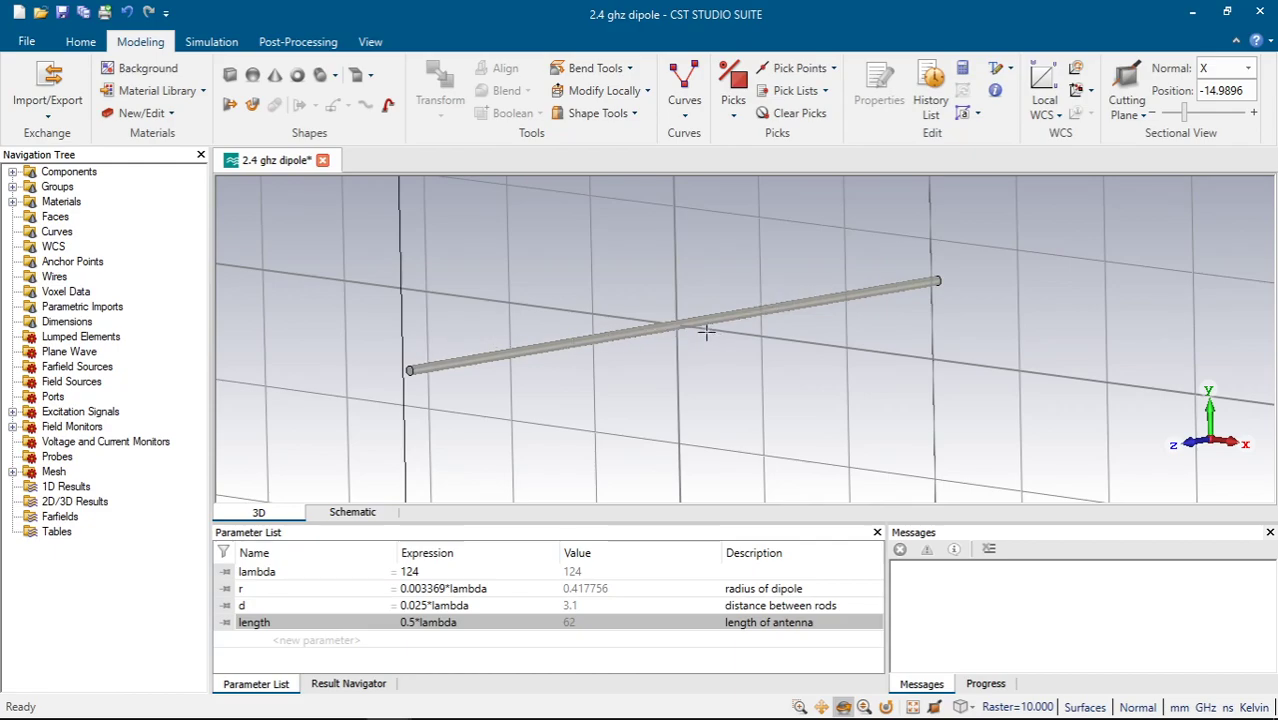
{"action": "scroll", "coordinate": [730, 321], "scroll_direction": "down", "scroll_amount": 1}
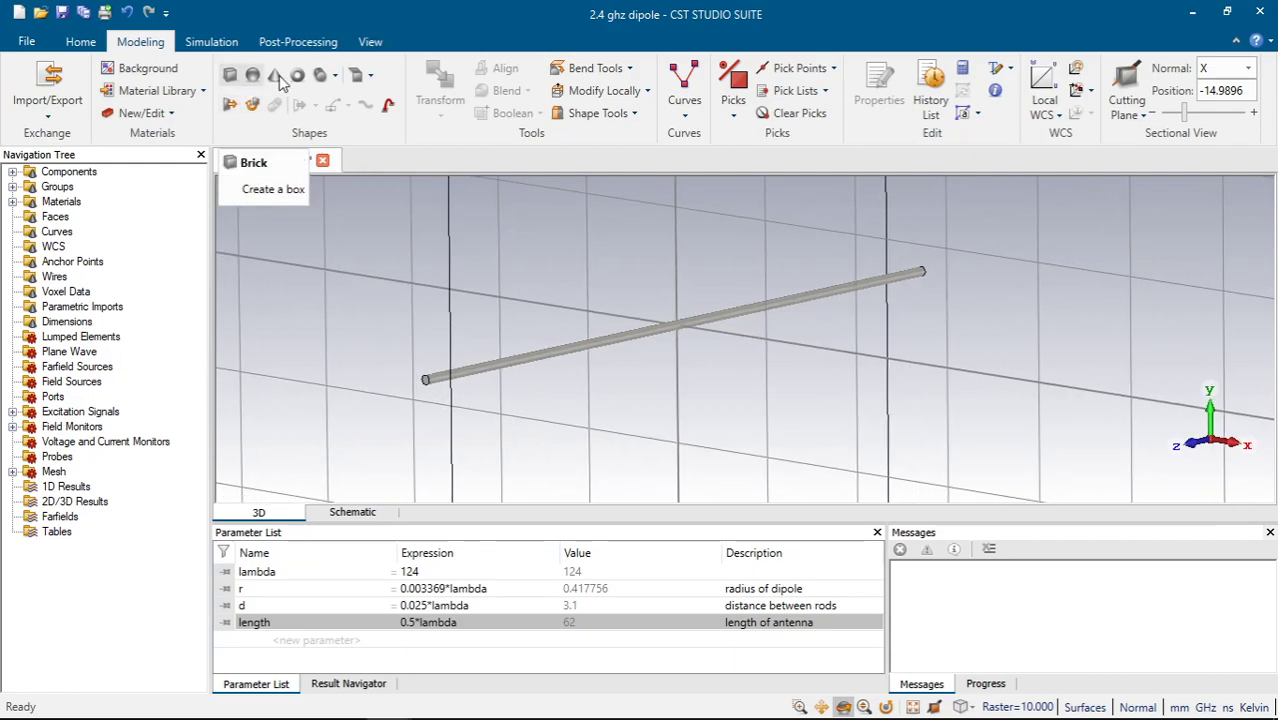
{"action": "left_click", "coordinate": [229, 78]}
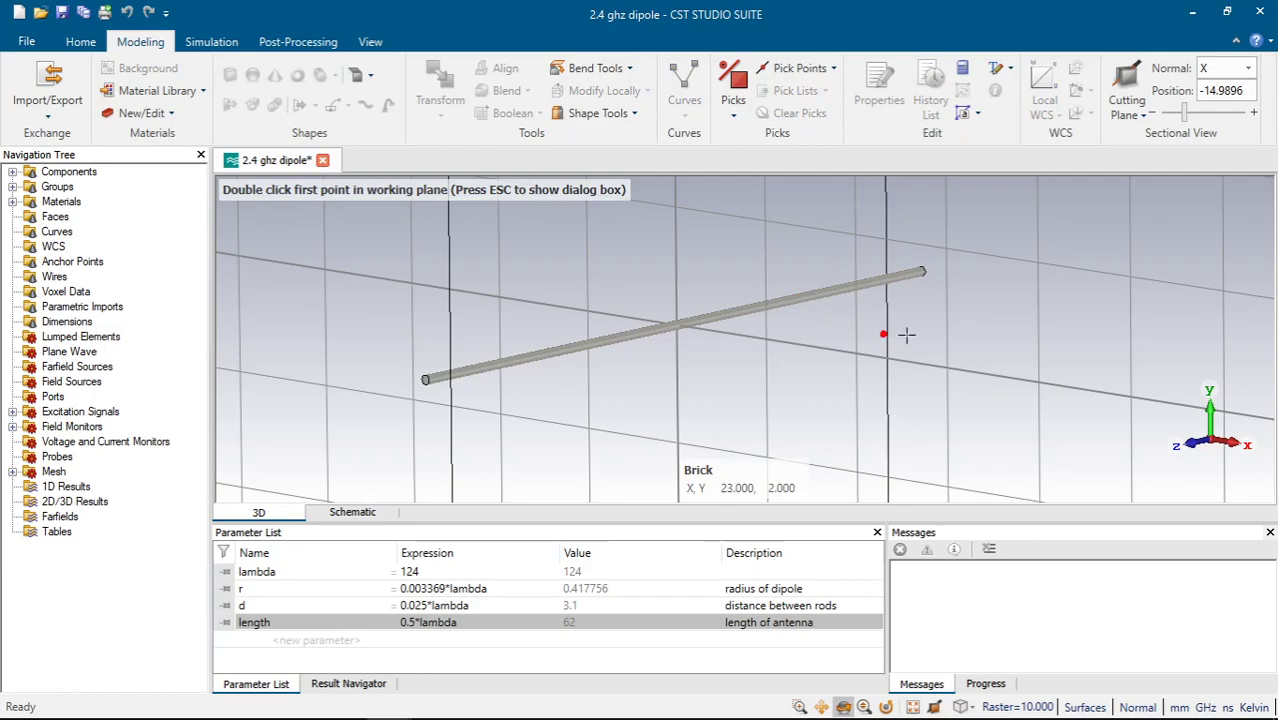
{"action": "key", "text": "Escape"}
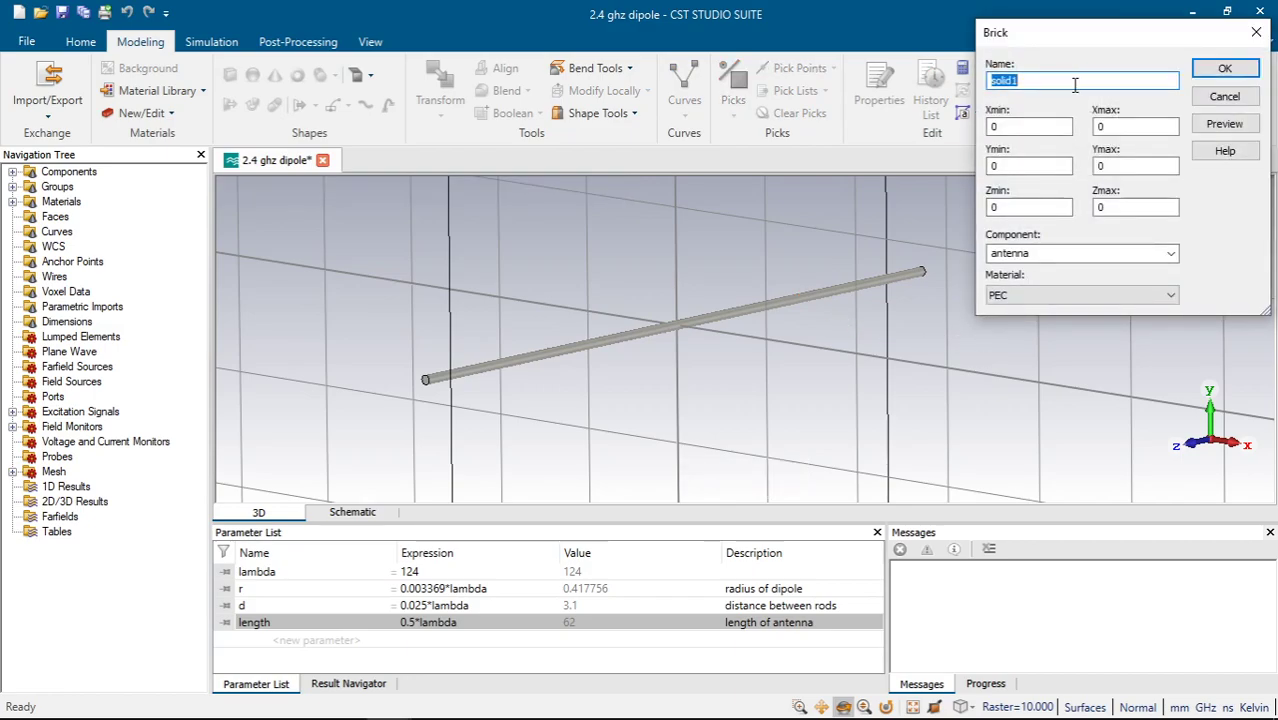
{"action": "type", "text": "brick"}
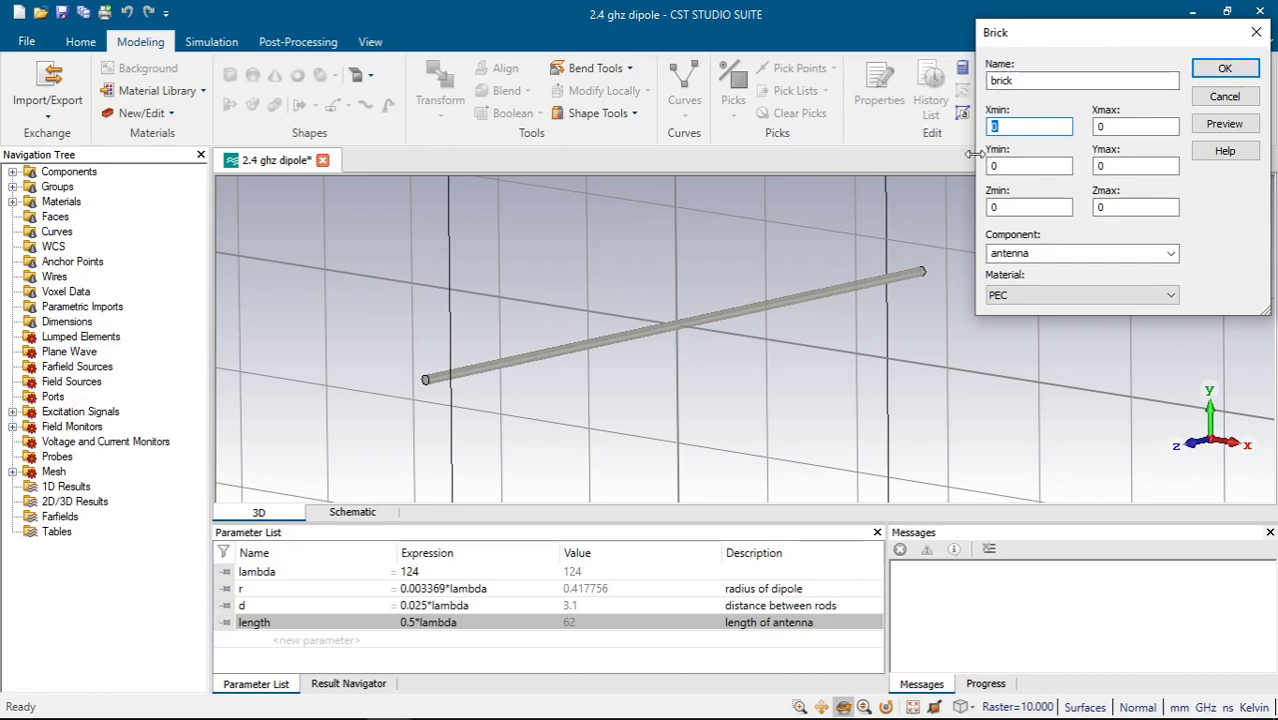
{"action": "type", "text": "-r"}
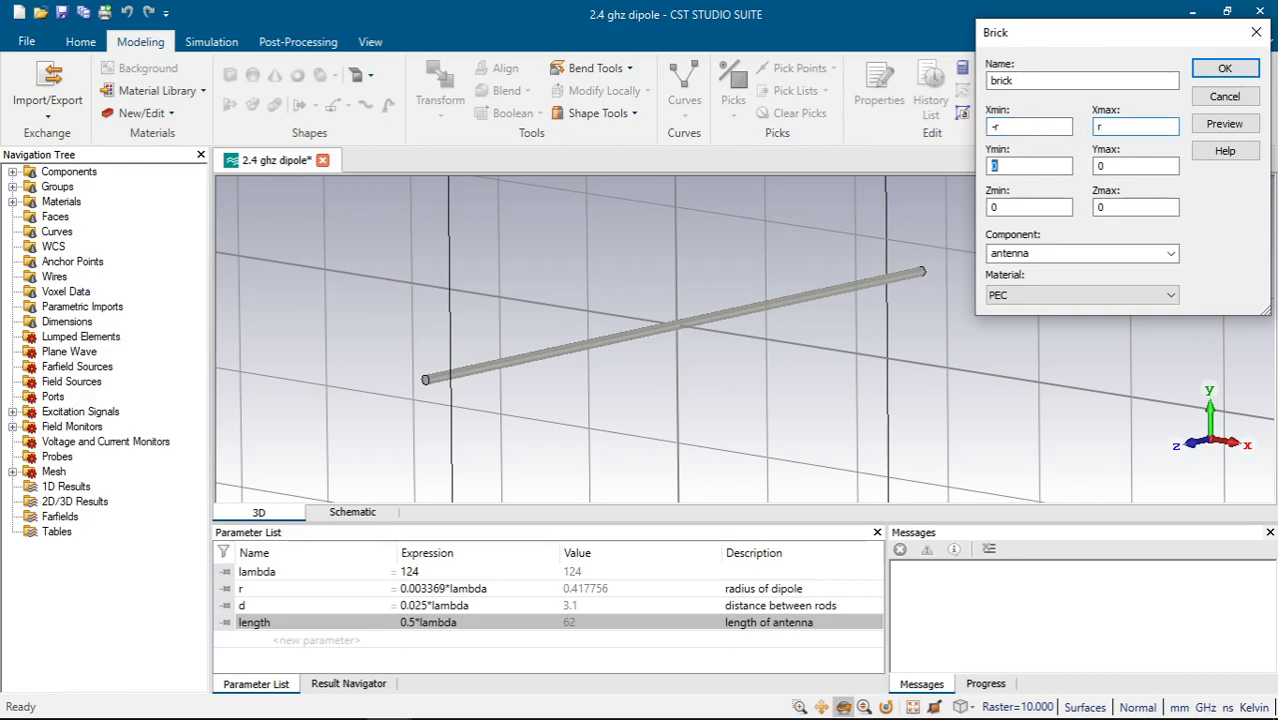
{"action": "type", "text": "-r"}
{"action": "key", "text": "Tab"}
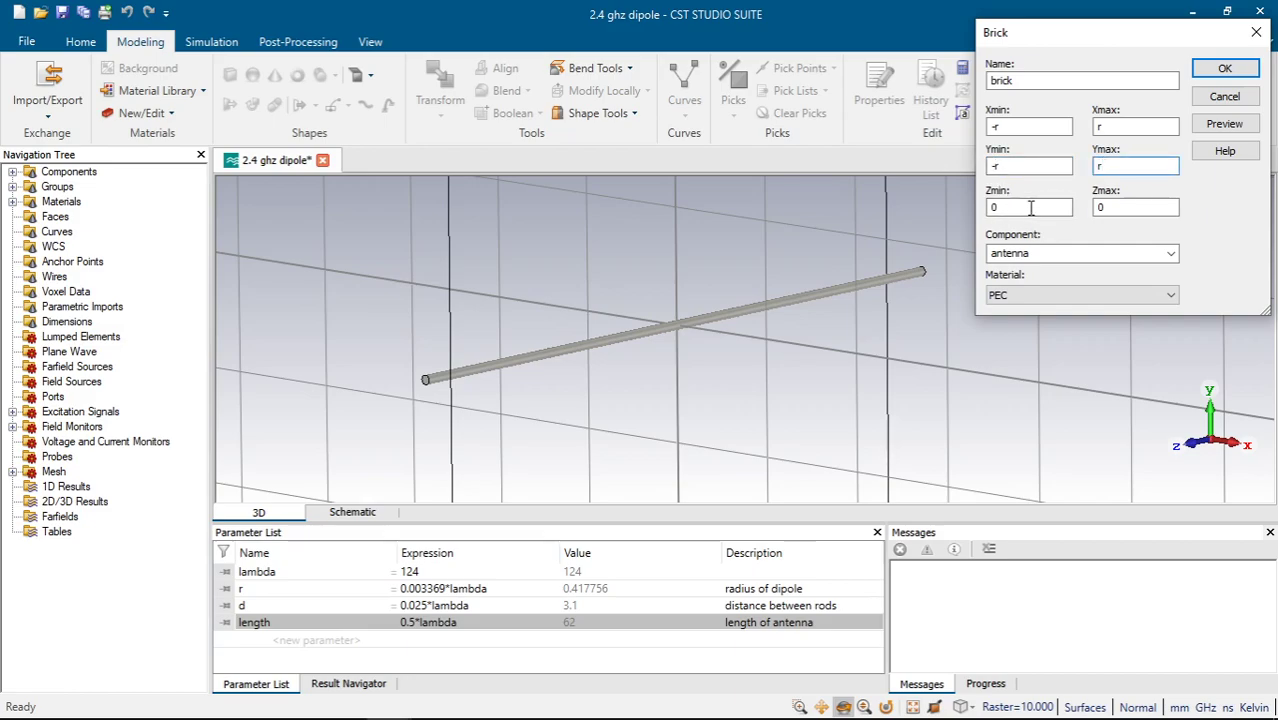
{"action": "double_click", "coordinate": [1030, 207]}
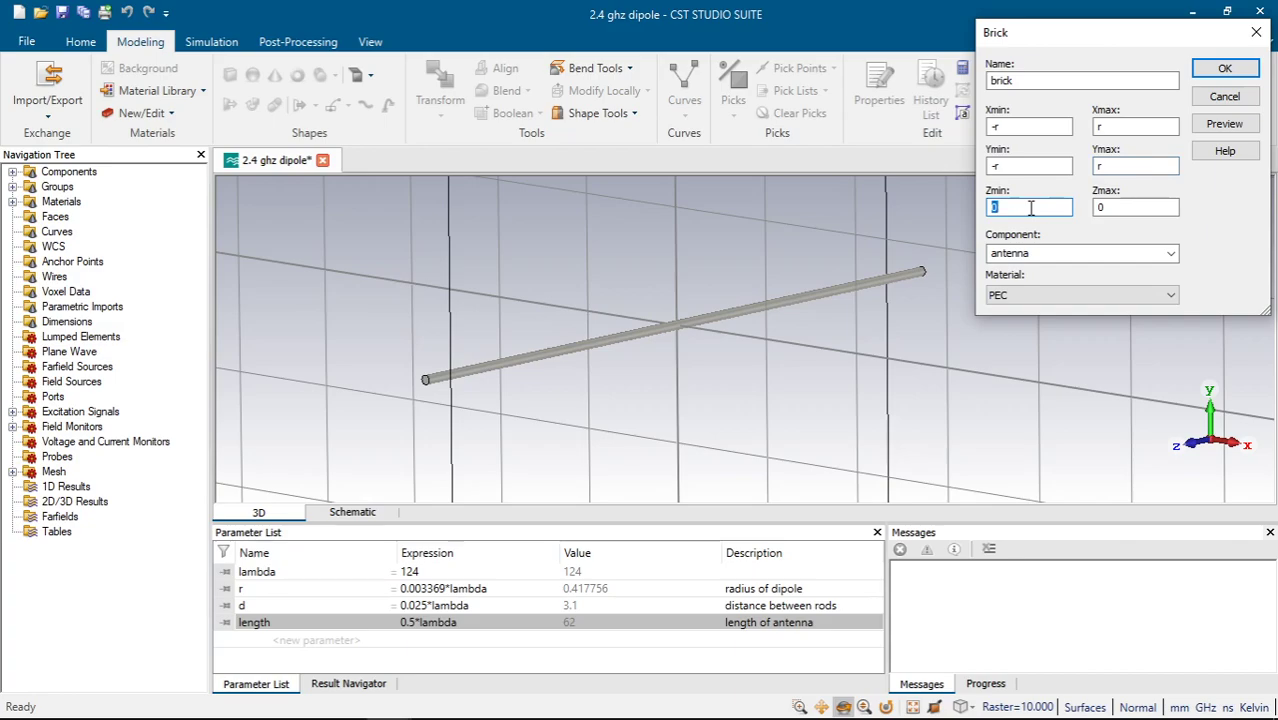
{"action": "type", "text": "-d"}
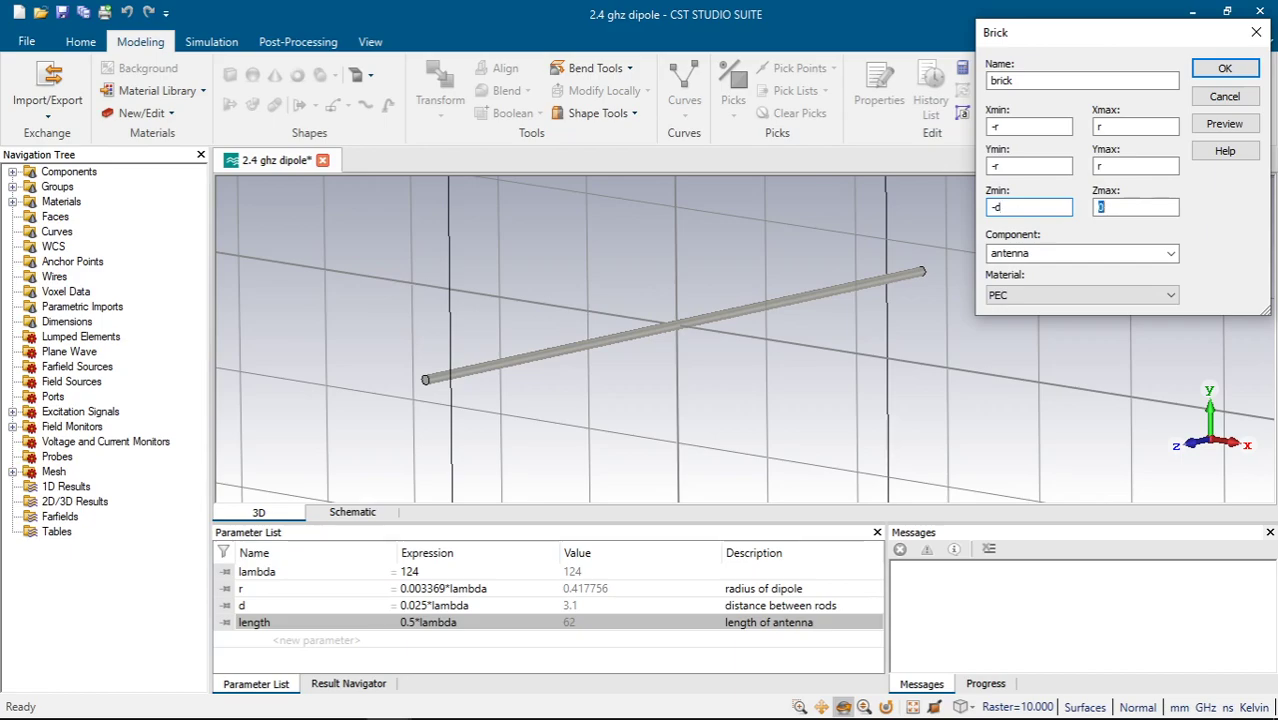
{"action": "type", "text": "d"}
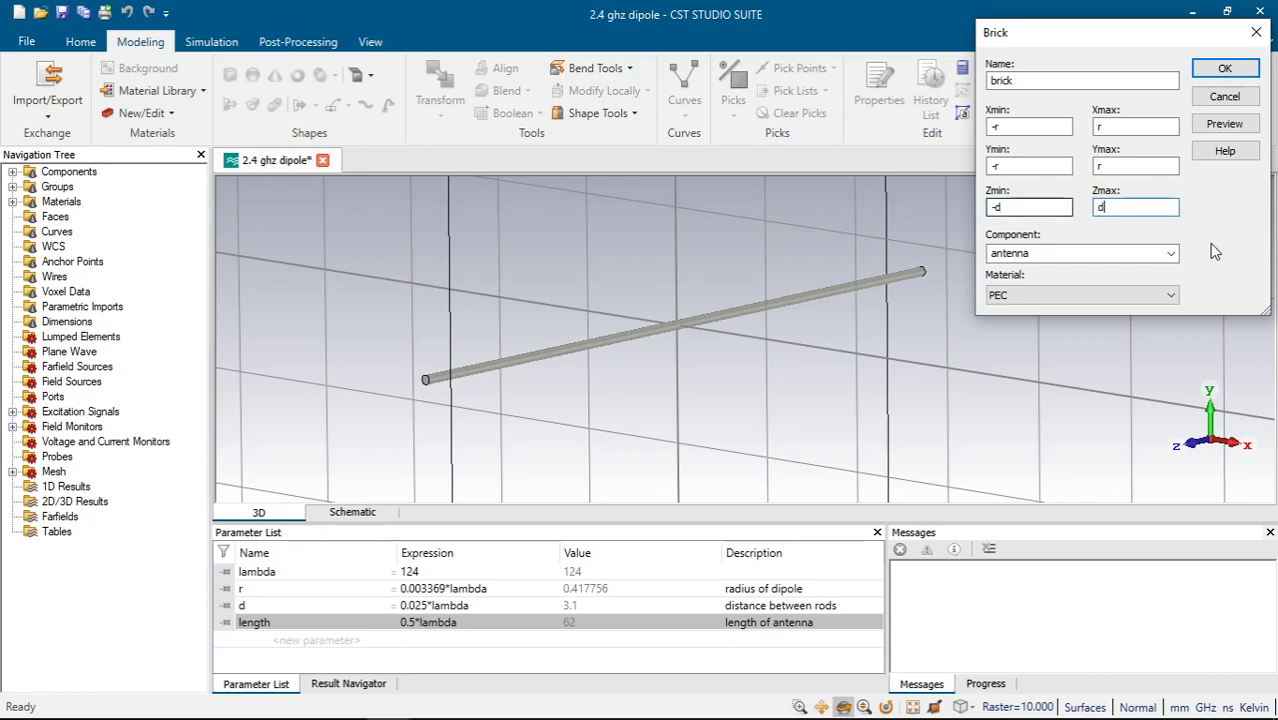
Set the brick's Z range to -d/2 through d/2, preview it and create it
{"action": "left_click", "coordinate": [1225, 123]}
{"action": "left_click", "coordinate": [1046, 212]}
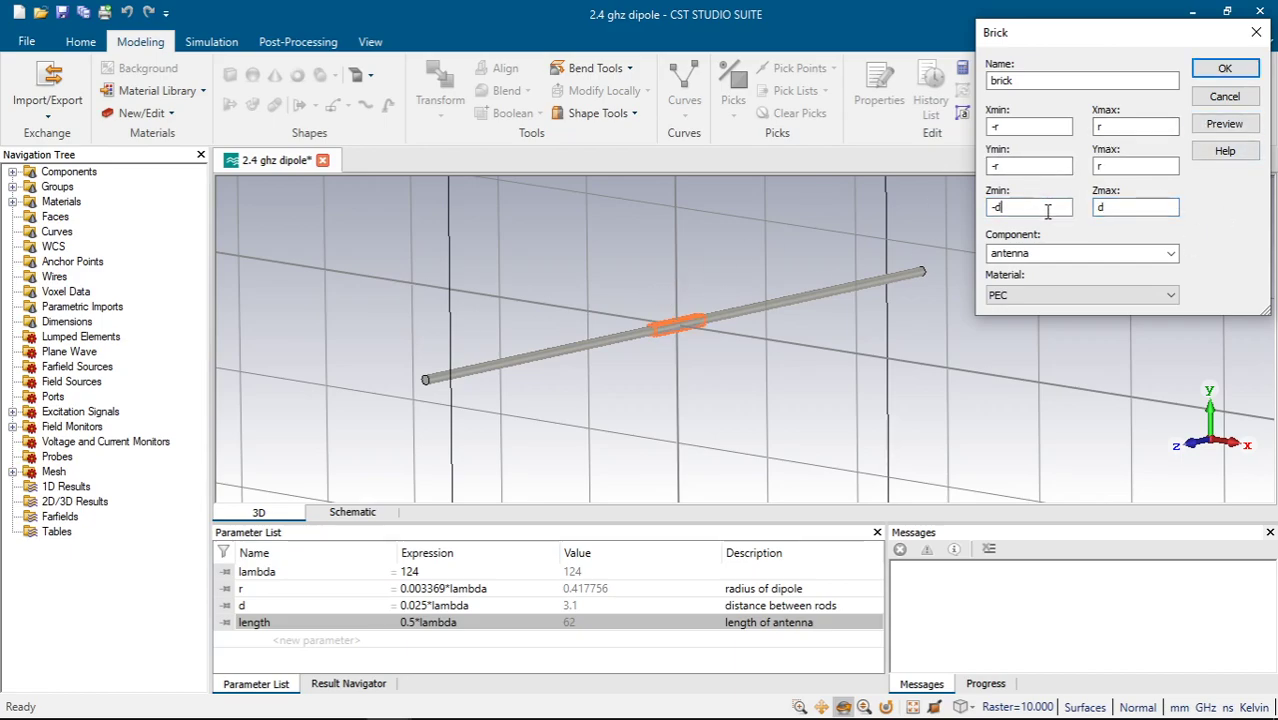
{"action": "type", "text": "/2"}
{"action": "left_click", "coordinate": [1119, 209]}
{"action": "type", "text": "/2"}
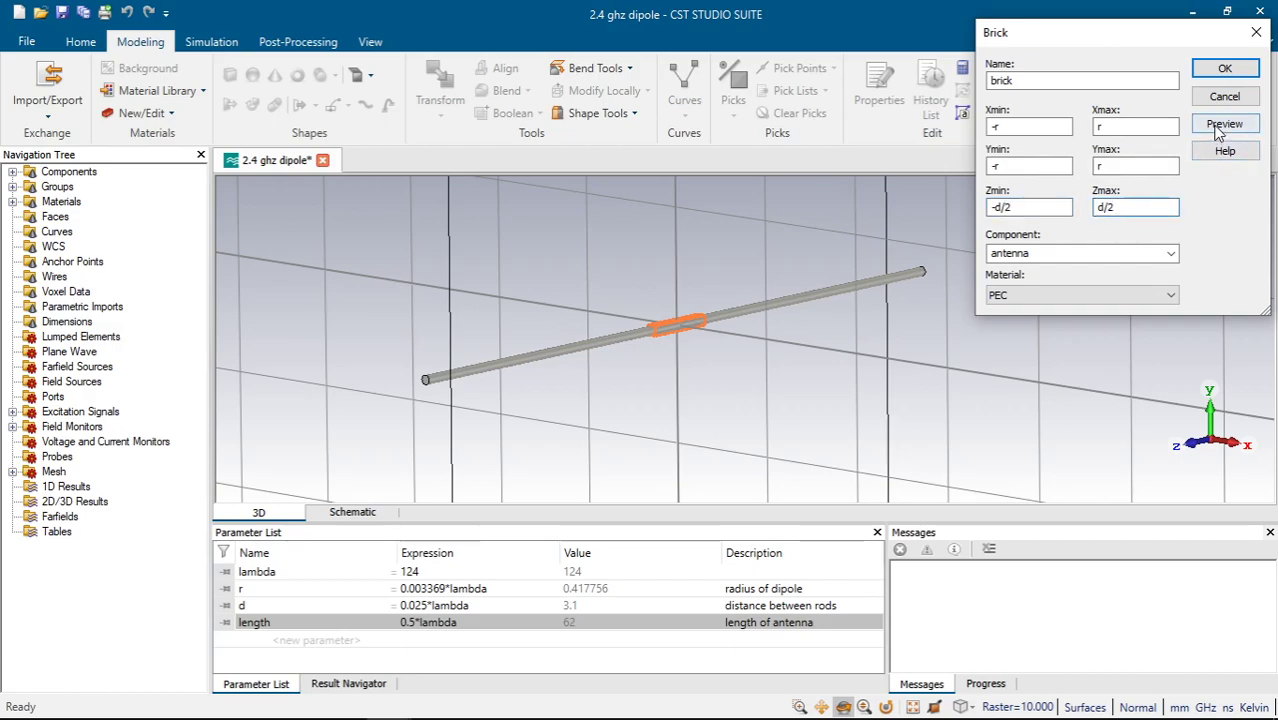
{"action": "left_click", "coordinate": [1225, 123]}
{"action": "left_click_drag", "start_coordinate": [610, 300], "coordinate": [705, 308]}
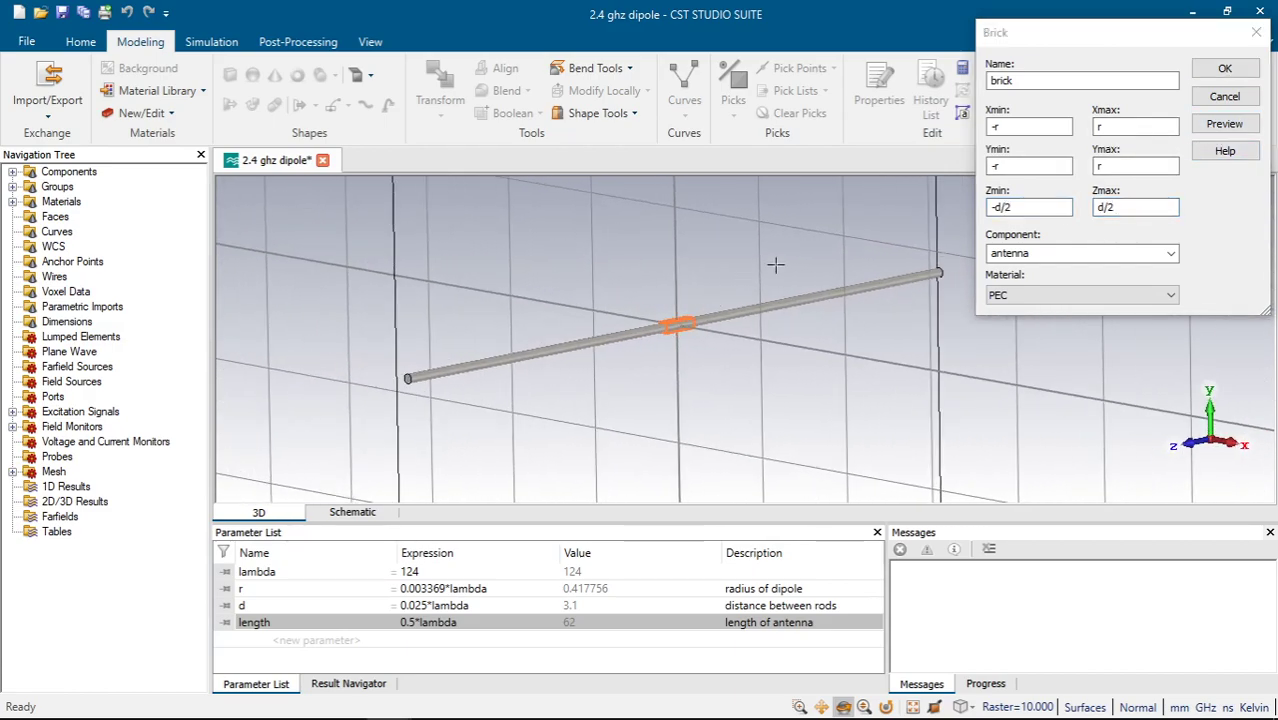
{"action": "left_click", "coordinate": [1226, 70]}
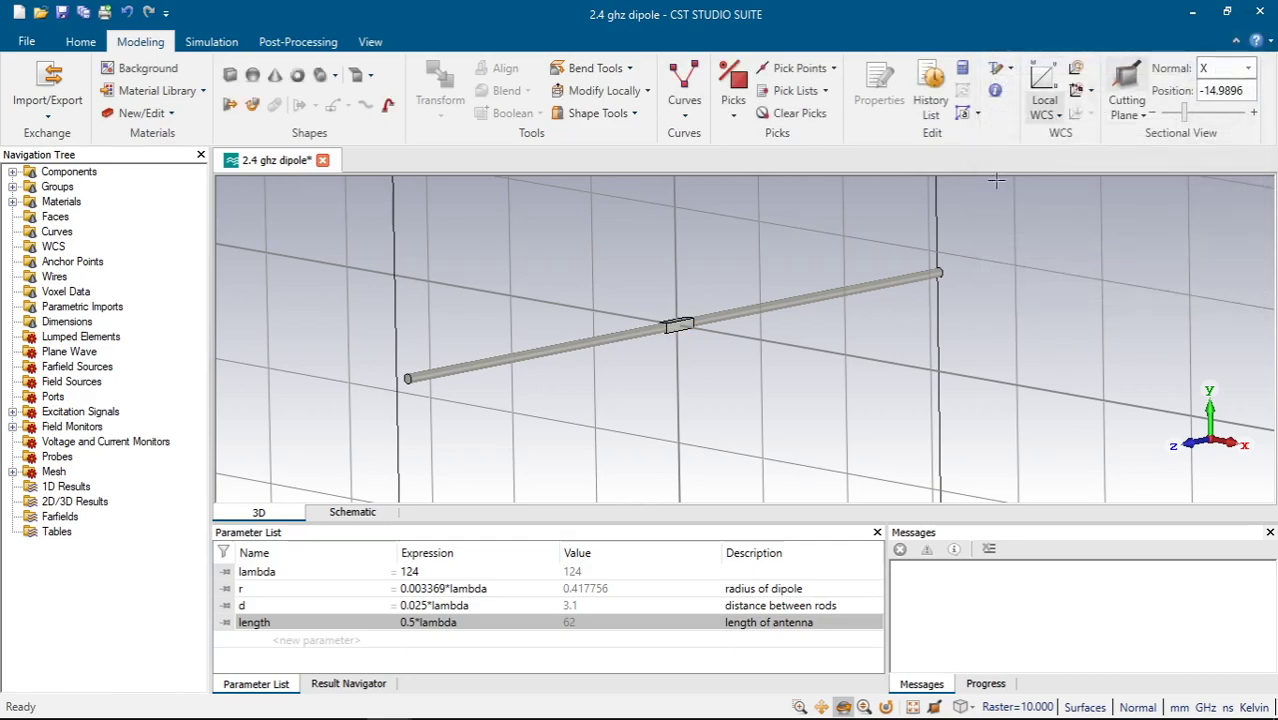
{"action": "left_click", "coordinate": [735, 315]}
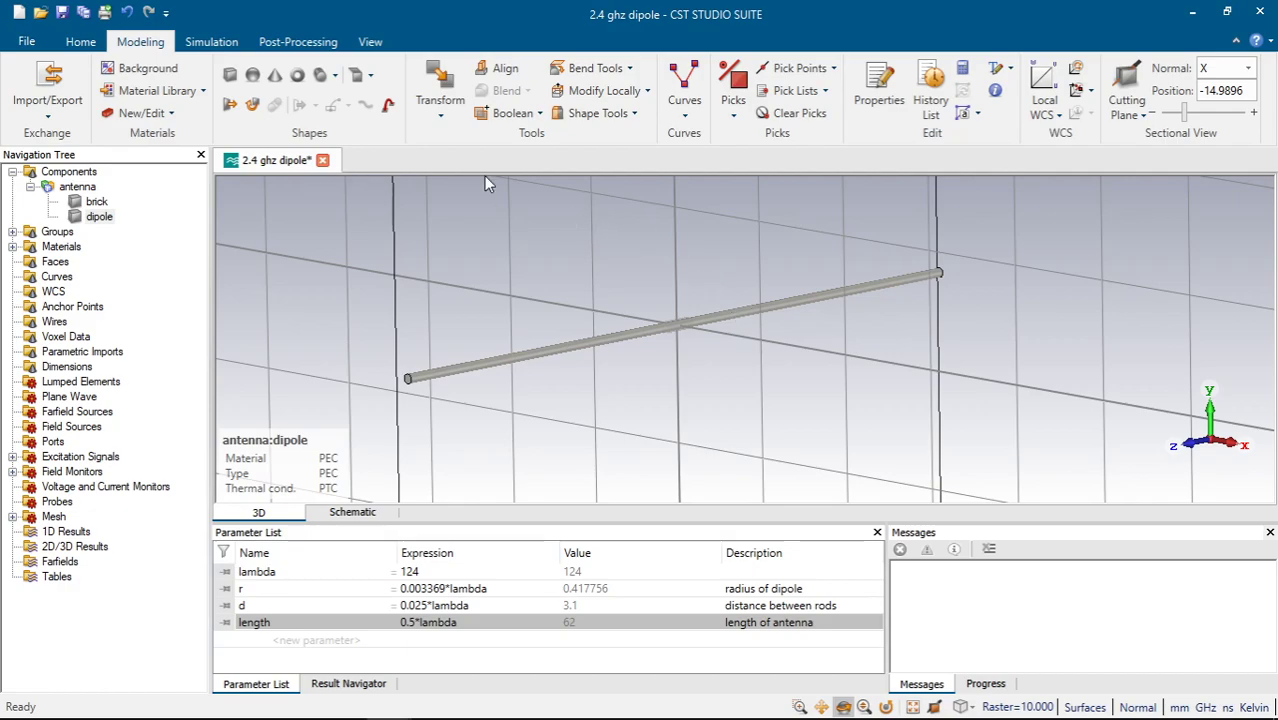
Subtract the brick from the dipole cylinder and zoom in on the resulting feed gap
{"action": "key", "text": "minus"}
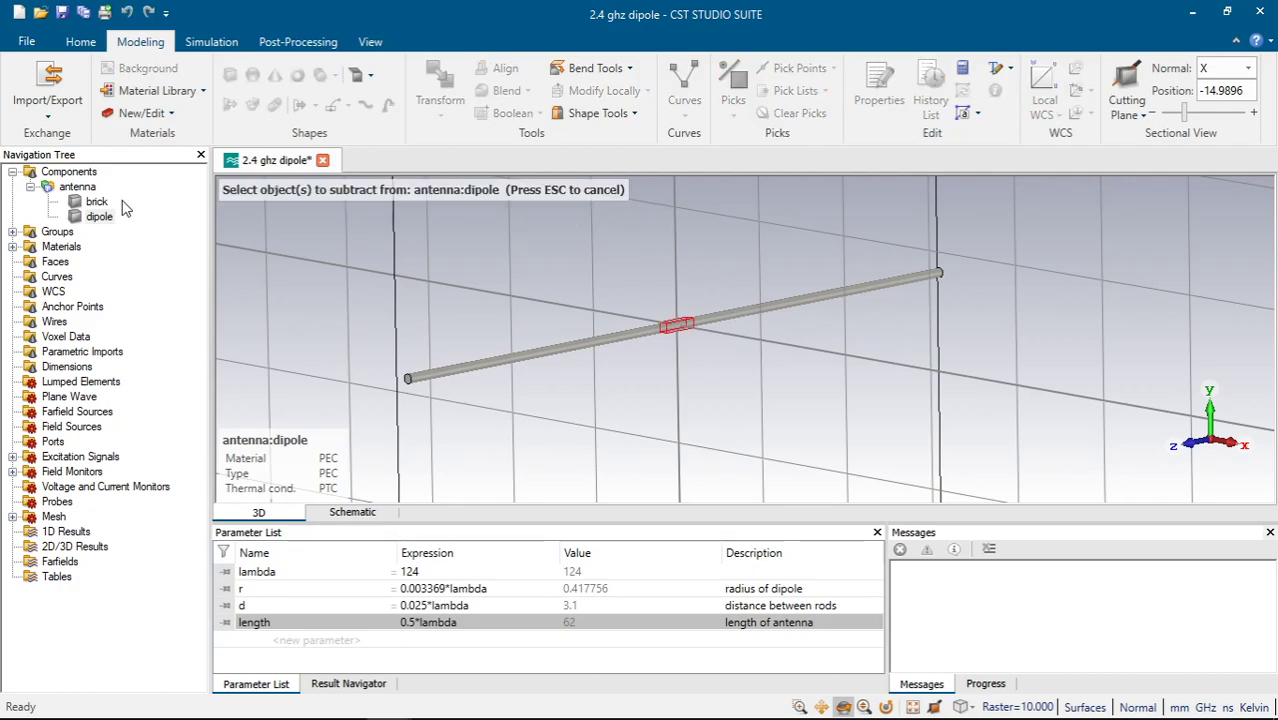
{"action": "left_click", "coordinate": [98, 202]}
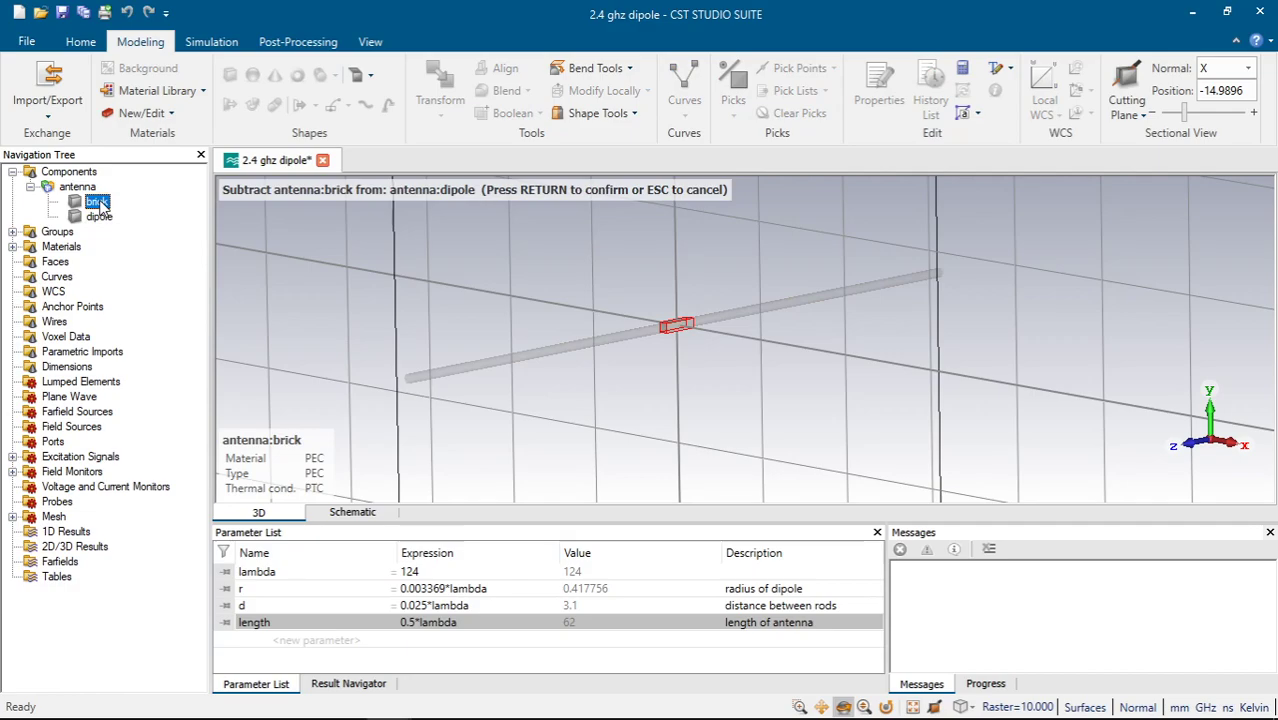
{"action": "key", "text": "Return"}
{"action": "left_click", "coordinate": [90, 173]}
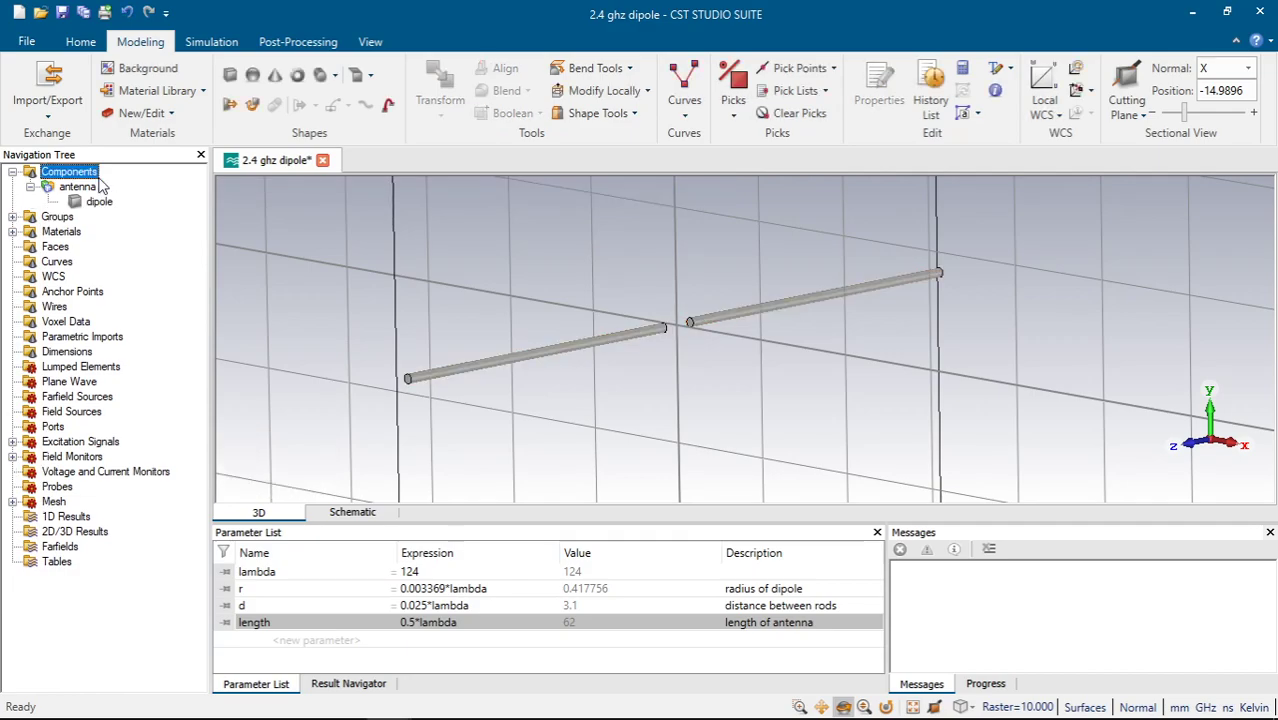
{"action": "left_click_drag", "start_coordinate": [650, 343], "coordinate": [691, 331]}
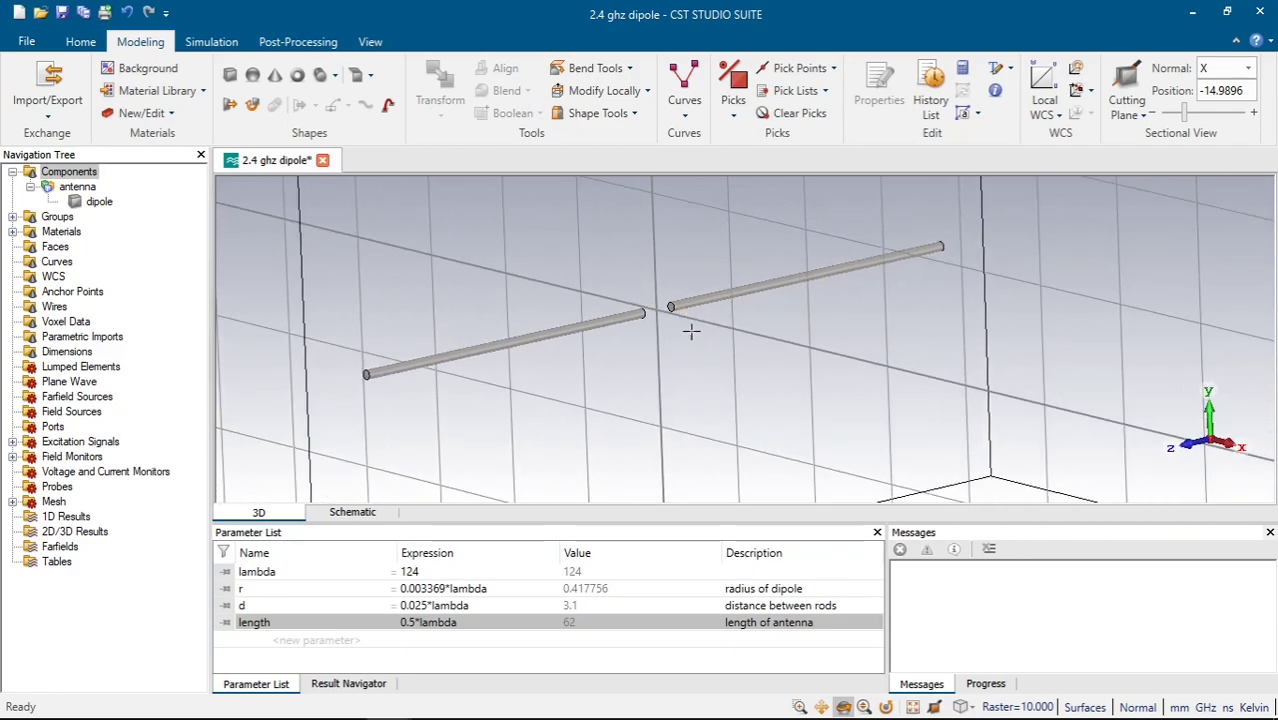
{"action": "mouse_move", "coordinate": [565, 305]}
{"action": "left_mouse_down"}
{"action": "mouse_move", "coordinate": [747, 297]}
{"action": "mouse_move", "coordinate": [775, 271]}
{"action": "mouse_move", "coordinate": [608, 308]}
{"action": "mouse_move", "coordinate": [522, 305]}
{"action": "mouse_move", "coordinate": [540, 307]}
{"action": "left_mouse_up"}
{"action": "scroll", "coordinate": [675, 311], "scroll_direction": "up", "scroll_amount": 2}
{"action": "scroll", "coordinate": [675, 311], "scroll_direction": "up", "scroll_amount": 4}
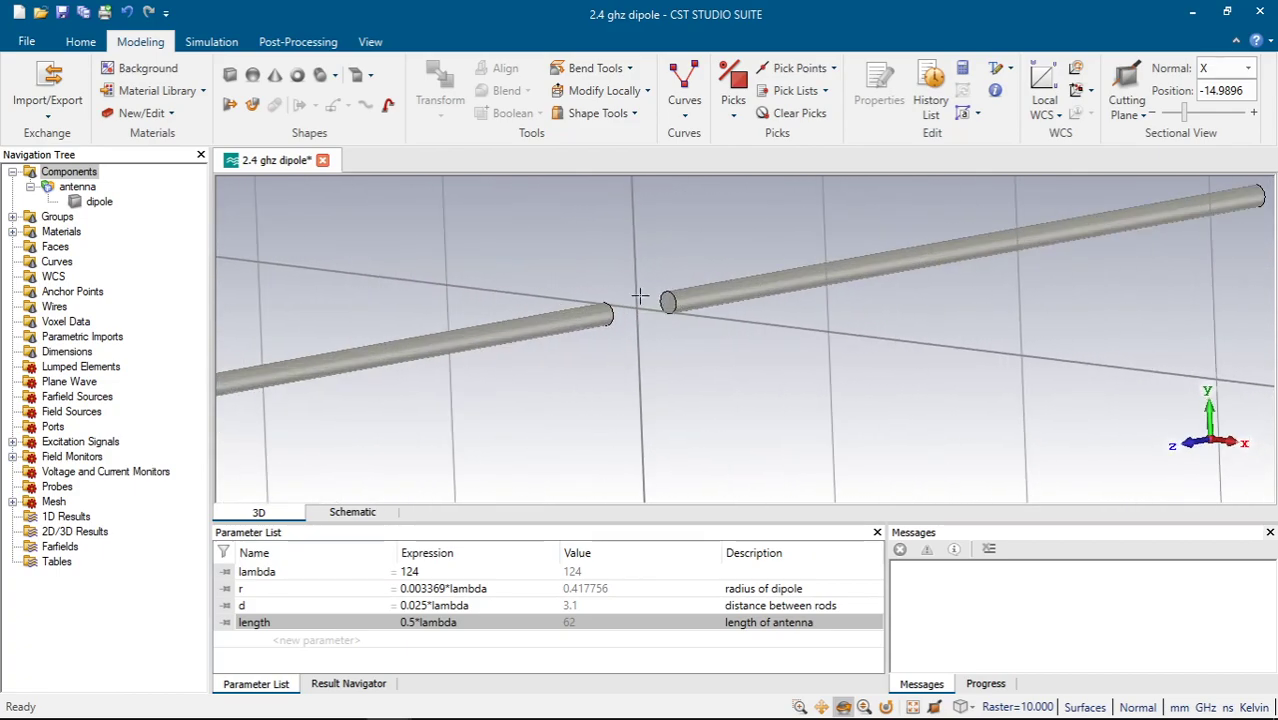
{"action": "left_click", "coordinate": [211, 42]}
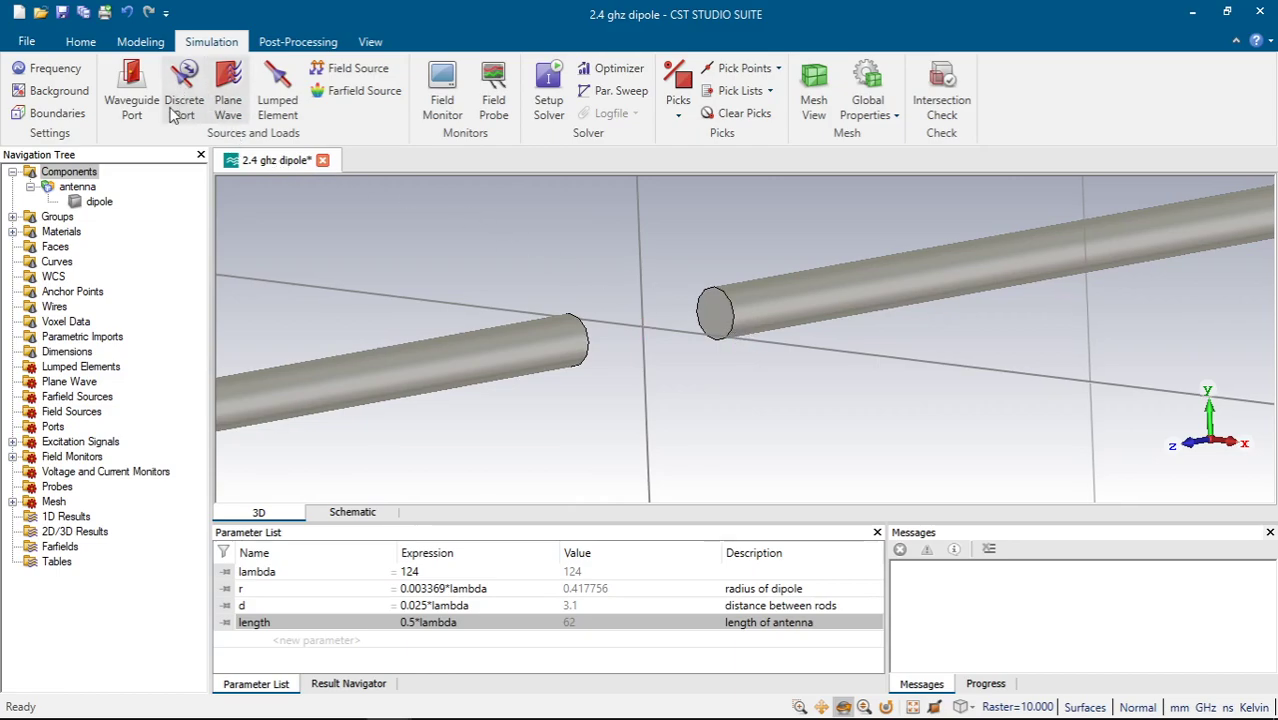
Pick the right and left rods' inner end edges at the feed gap as E1 and E2
{"action": "key", "text": "c"}
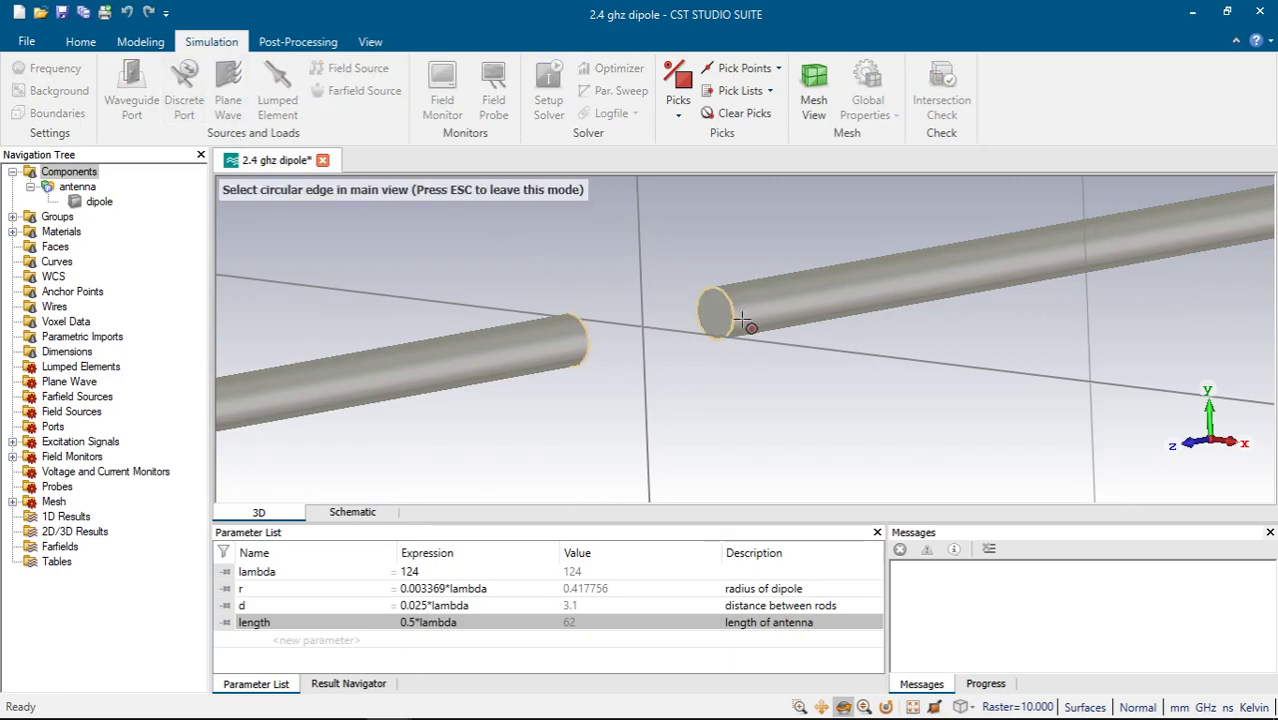
{"action": "left_click", "coordinate": [740, 326]}
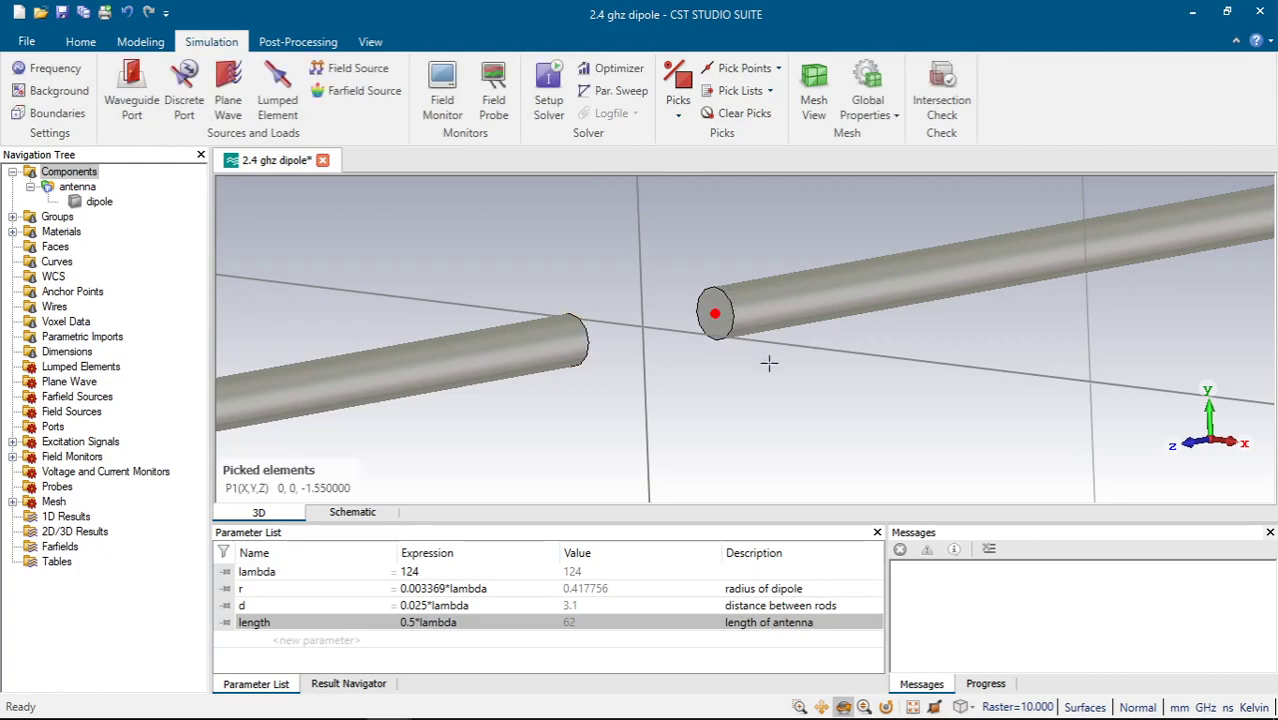
{"action": "key", "text": "d"}
{"action": "key", "text": "e"}
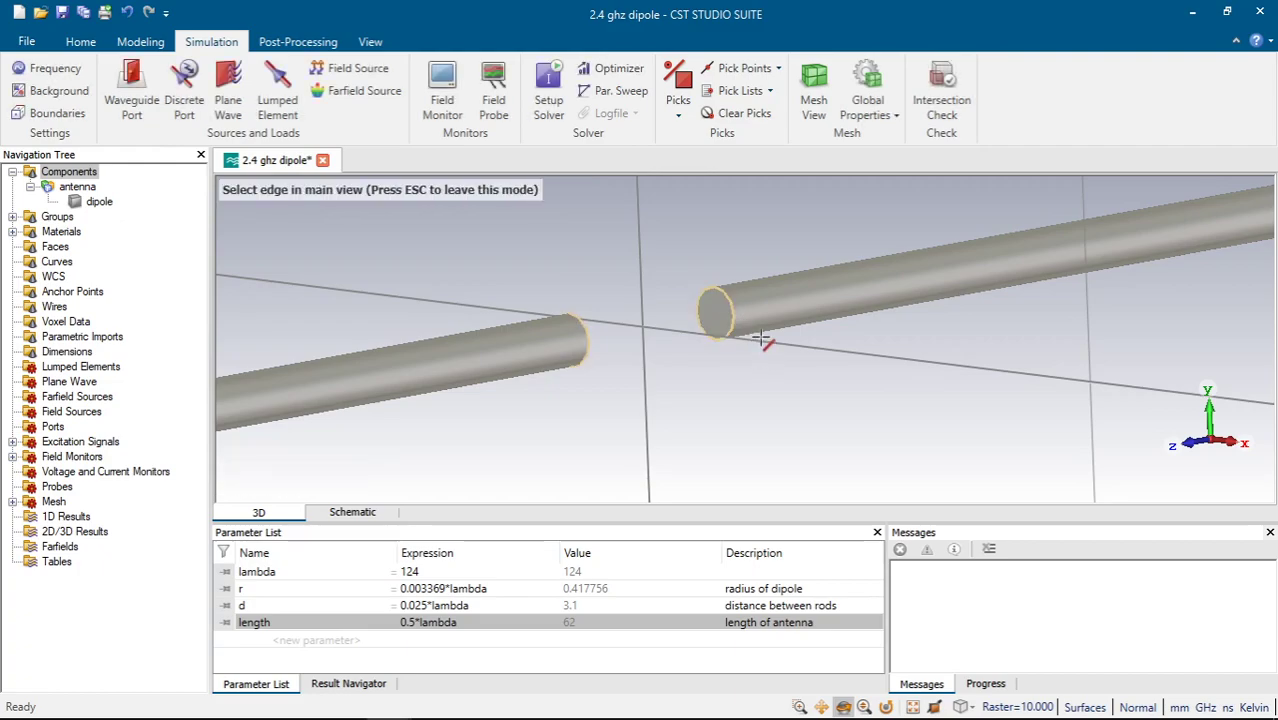
{"action": "left_click", "coordinate": [733, 316]}
{"action": "left_click_drag", "start_coordinate": [733, 318], "coordinate": [660, 330]}
{"action": "key", "text": "e"}
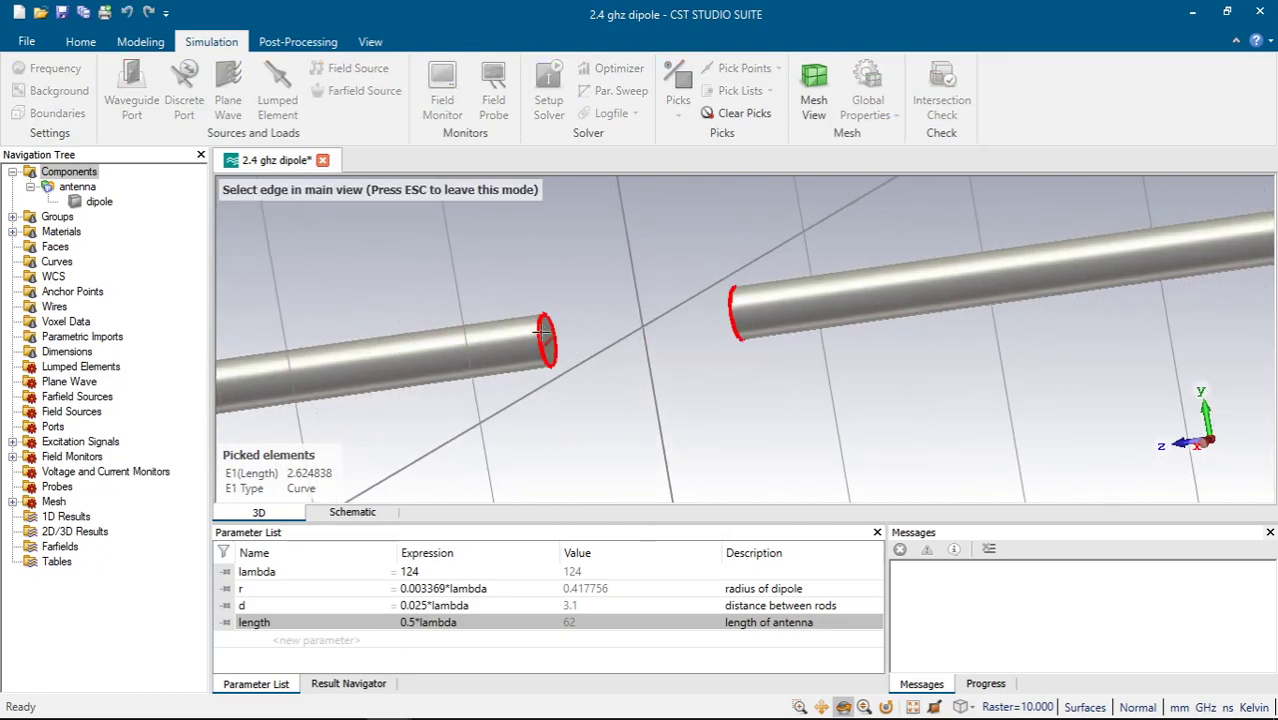
{"action": "left_click", "coordinate": [541, 331]}
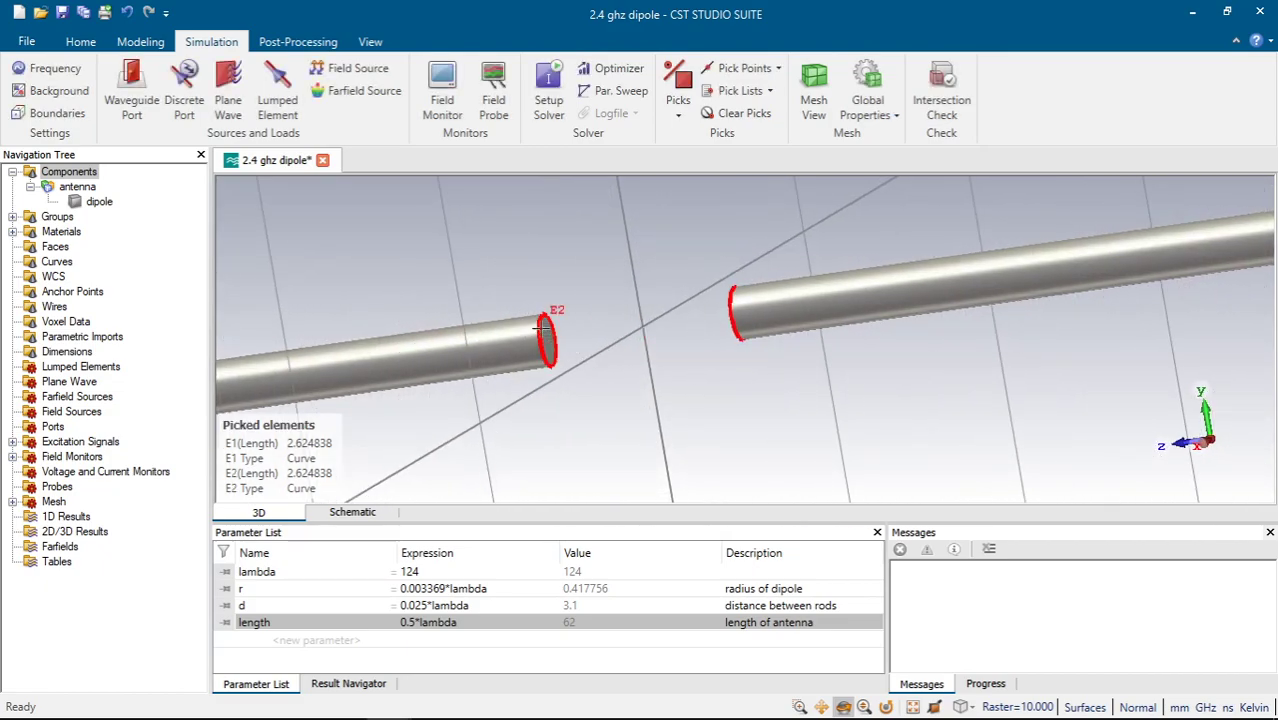
{"action": "left_click_drag", "start_coordinate": [578, 349], "coordinate": [684, 300]}
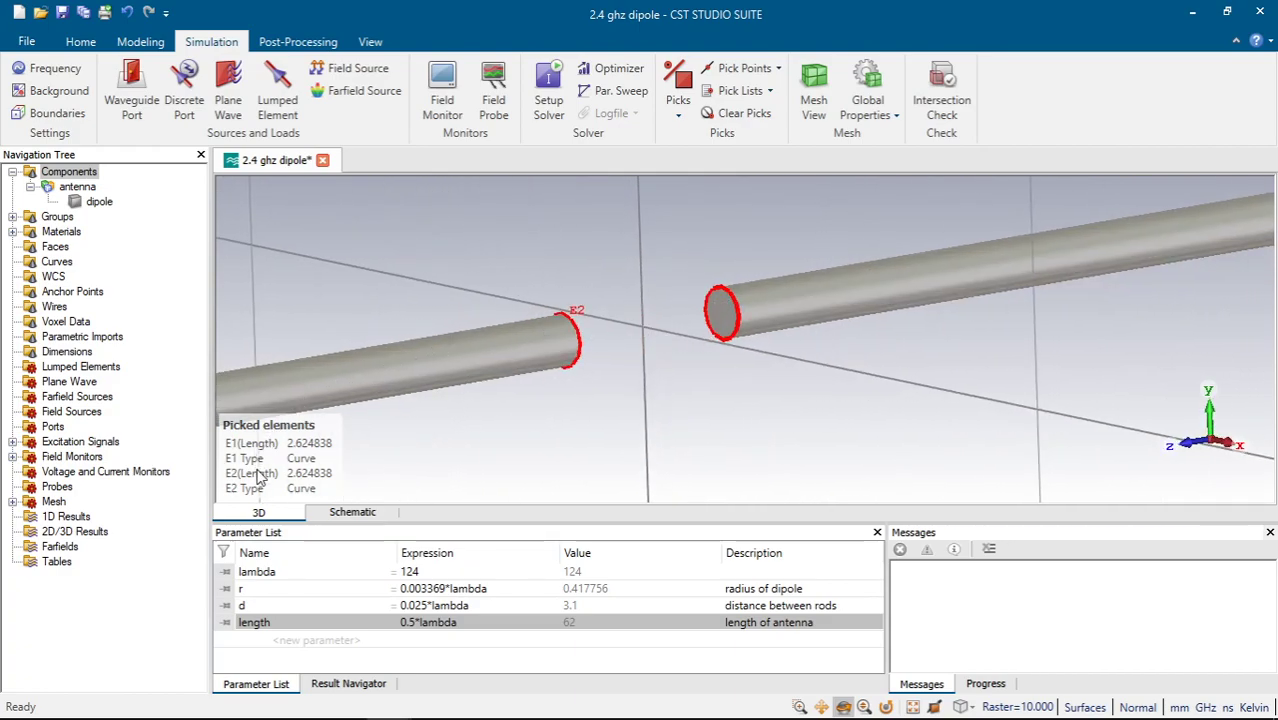
Create discrete face port 1 as a 50 Ohm S-parameter port spanning Z -1.55 to 1.55
{"action": "left_click", "coordinate": [184, 100]}
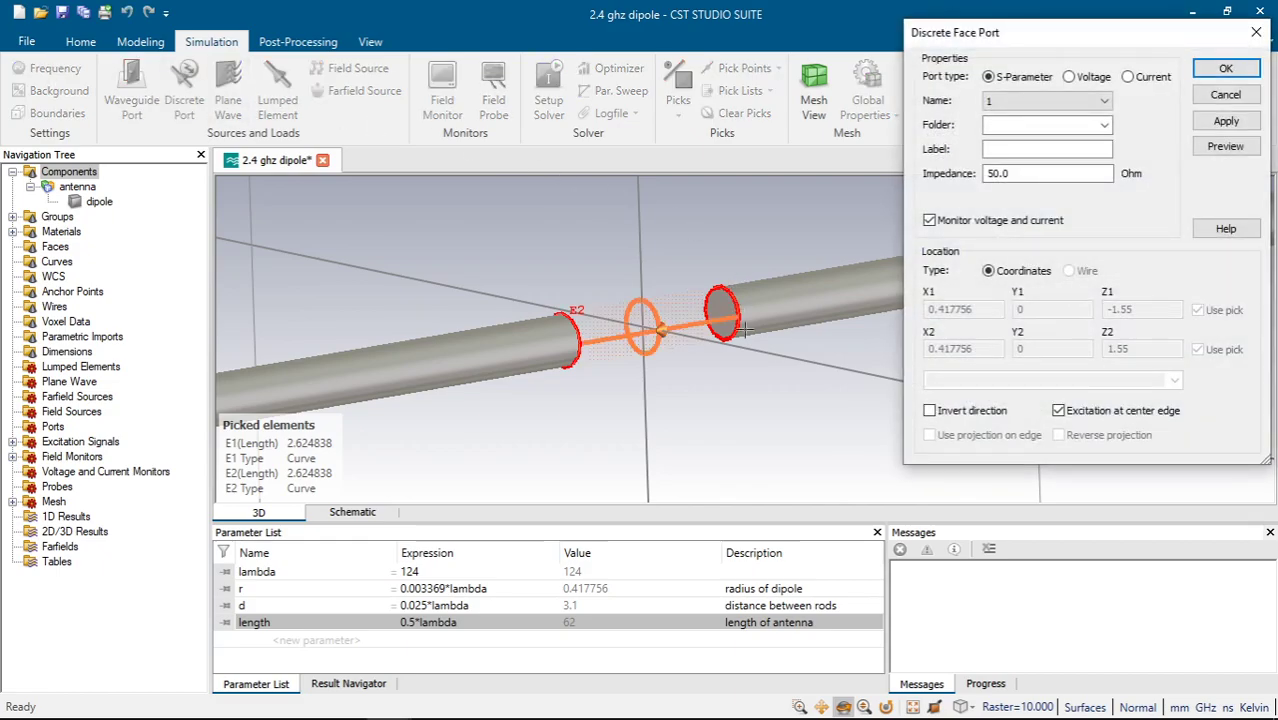
{"action": "left_click_drag", "start_coordinate": [762, 392], "coordinate": [776, 410]}
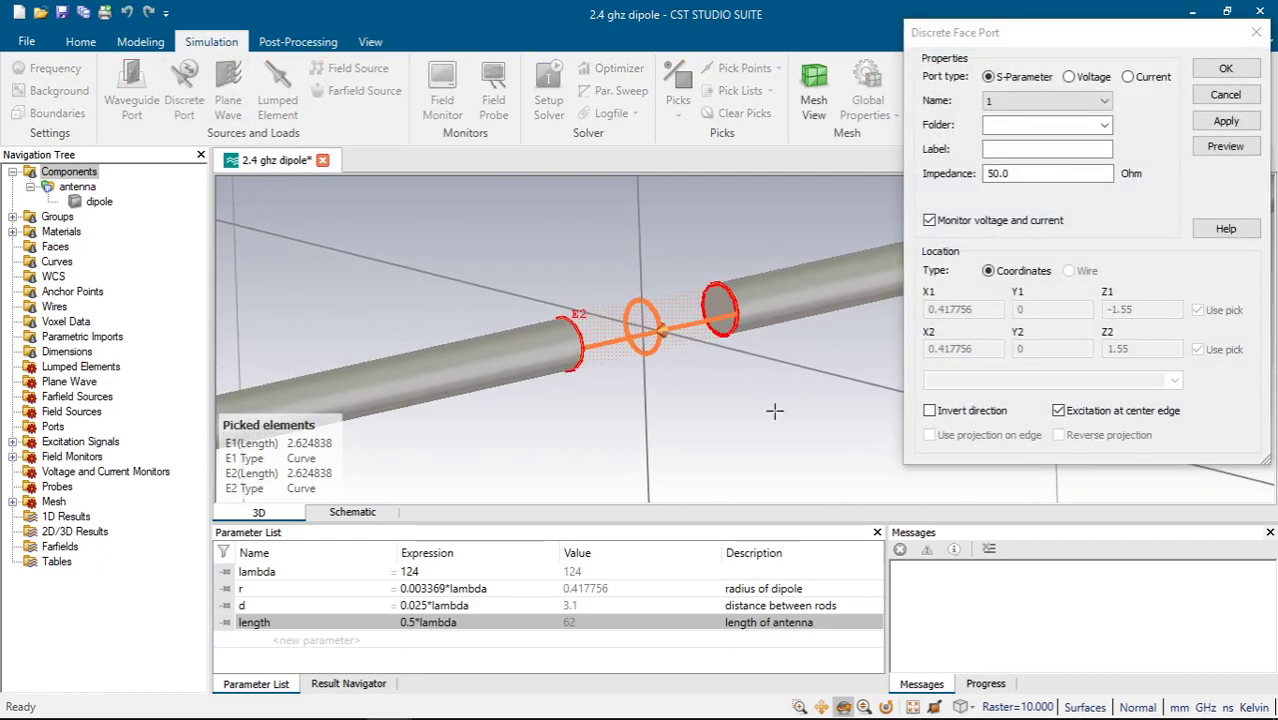
{"action": "left_click", "coordinate": [1016, 42]}
{"action": "left_click", "coordinate": [987, 172]}
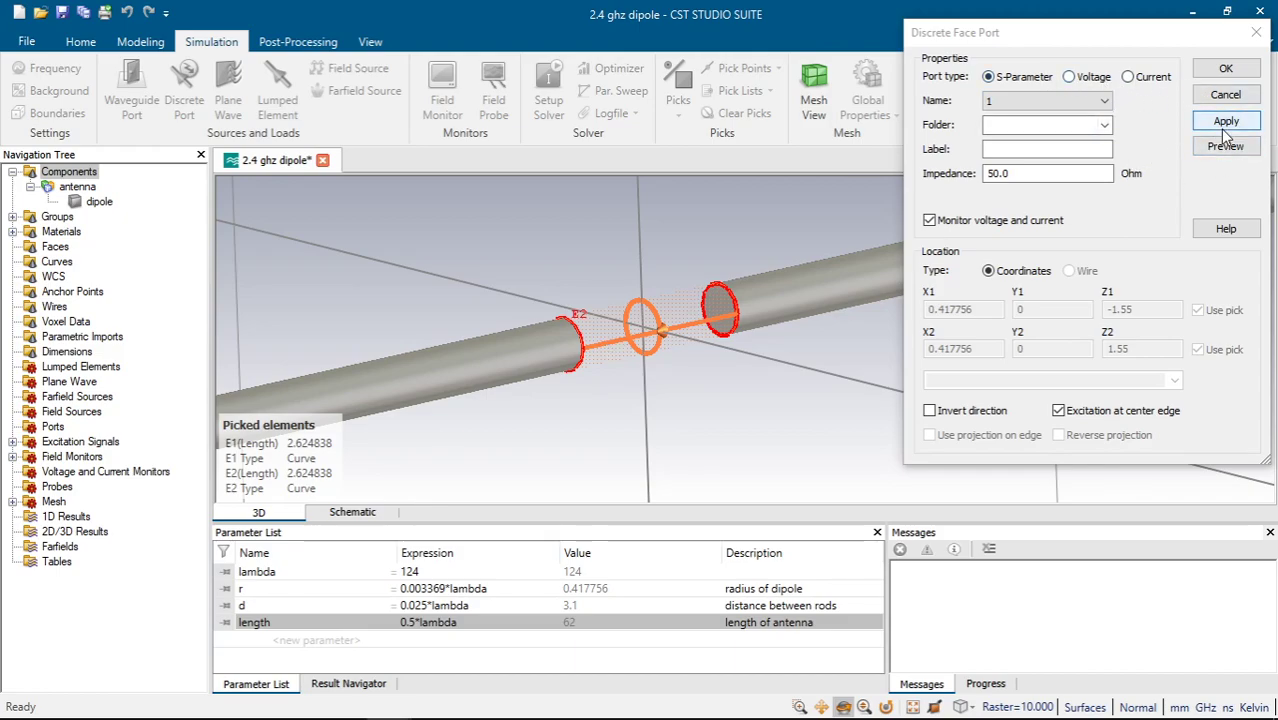
Accept port 1, then orbit and zoom around the dipole to inspect it
{"action": "left_click", "coordinate": [1226, 69]}
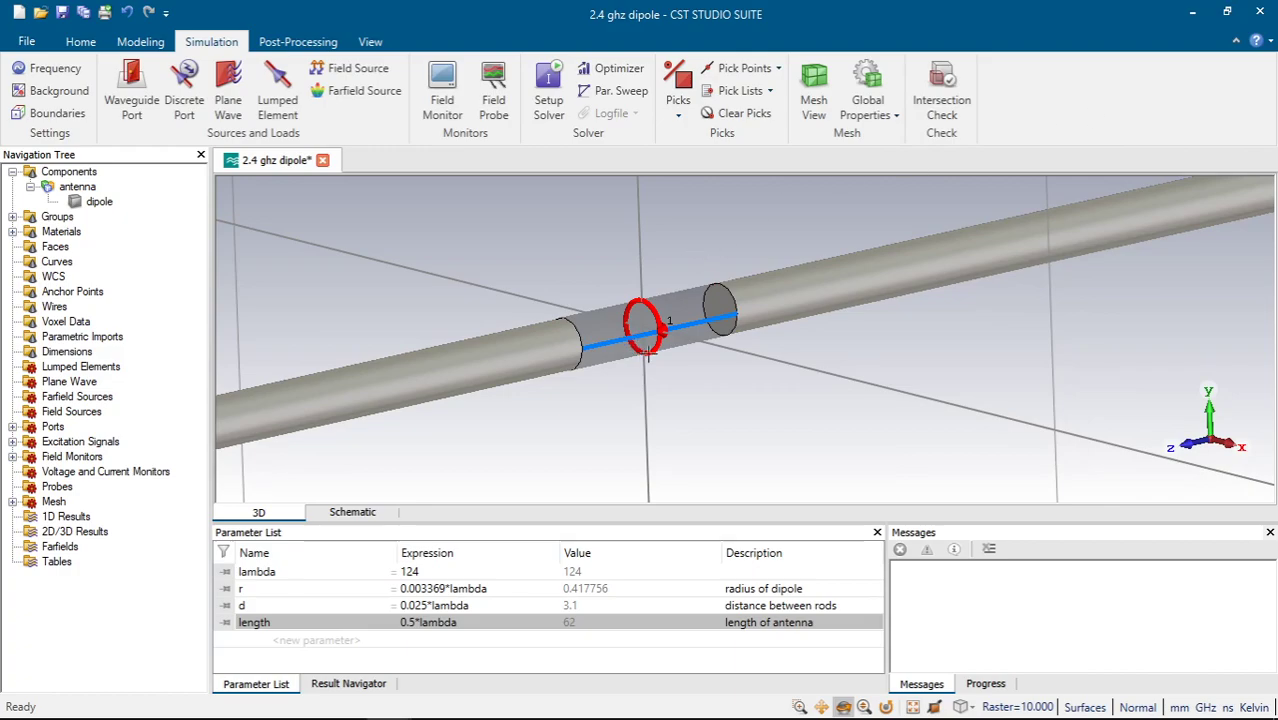
{"action": "left_click_drag", "start_coordinate": [667, 305], "coordinate": [667, 358]}
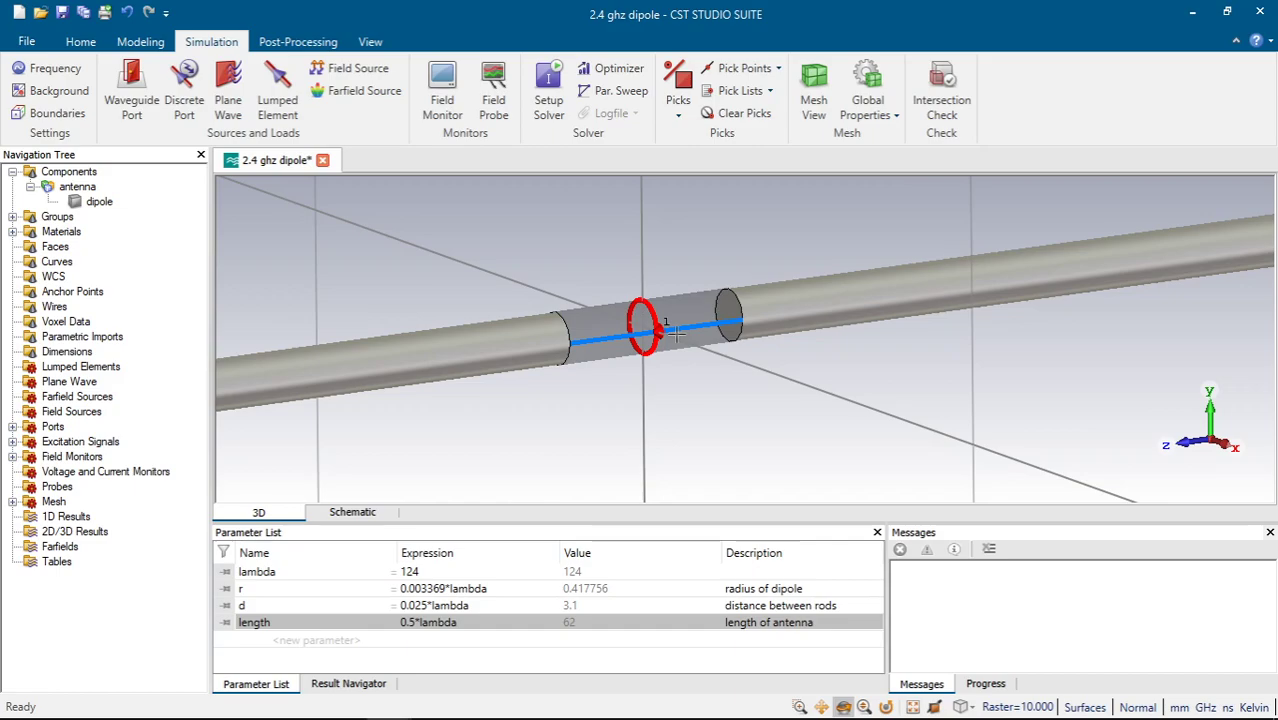
{"action": "scroll", "coordinate": [668, 333], "scroll_direction": "up", "scroll_amount": 5}
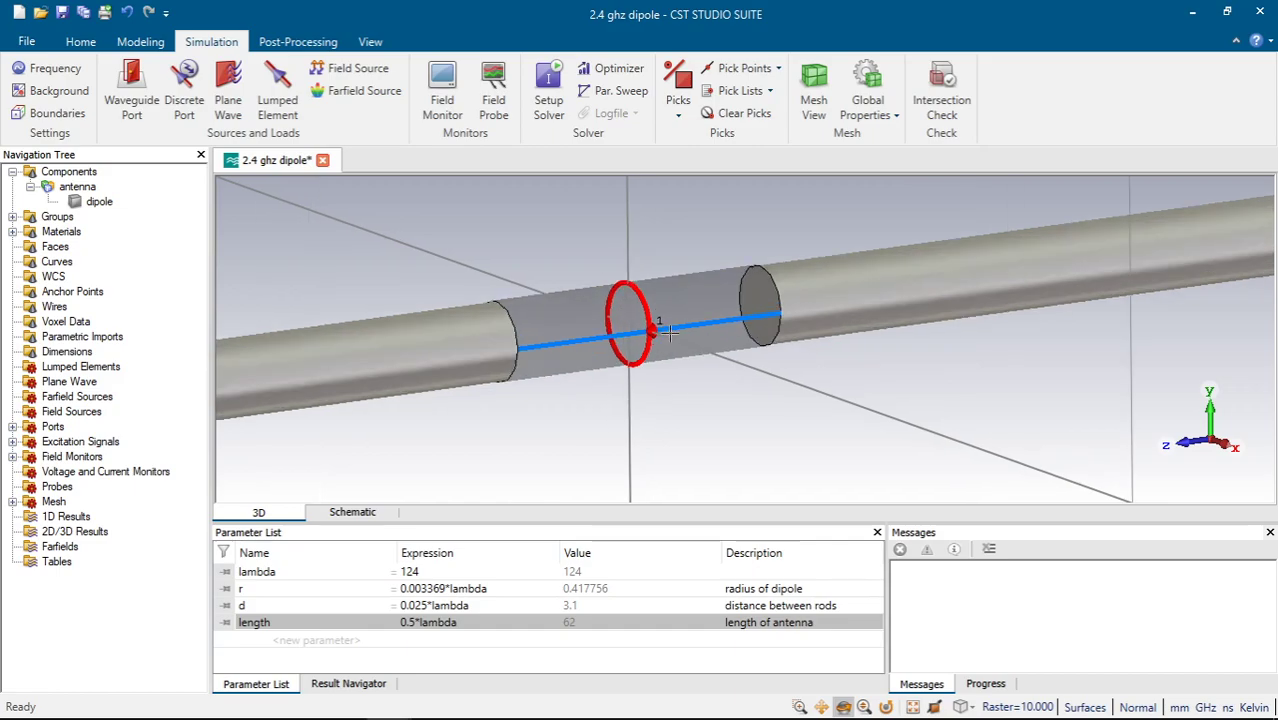
{"action": "scroll", "coordinate": [648, 326], "scroll_direction": "down", "scroll_amount": 3}
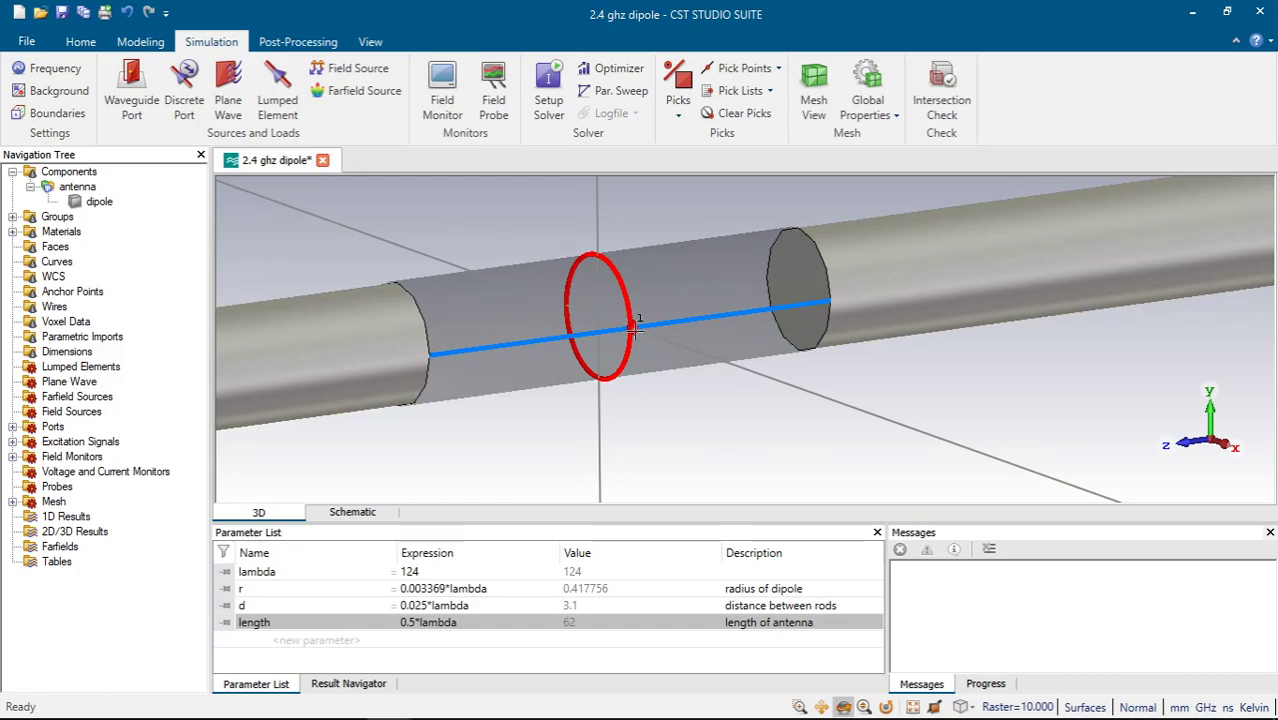
{"action": "scroll", "coordinate": [632, 326], "scroll_direction": "down", "scroll_amount": 5}
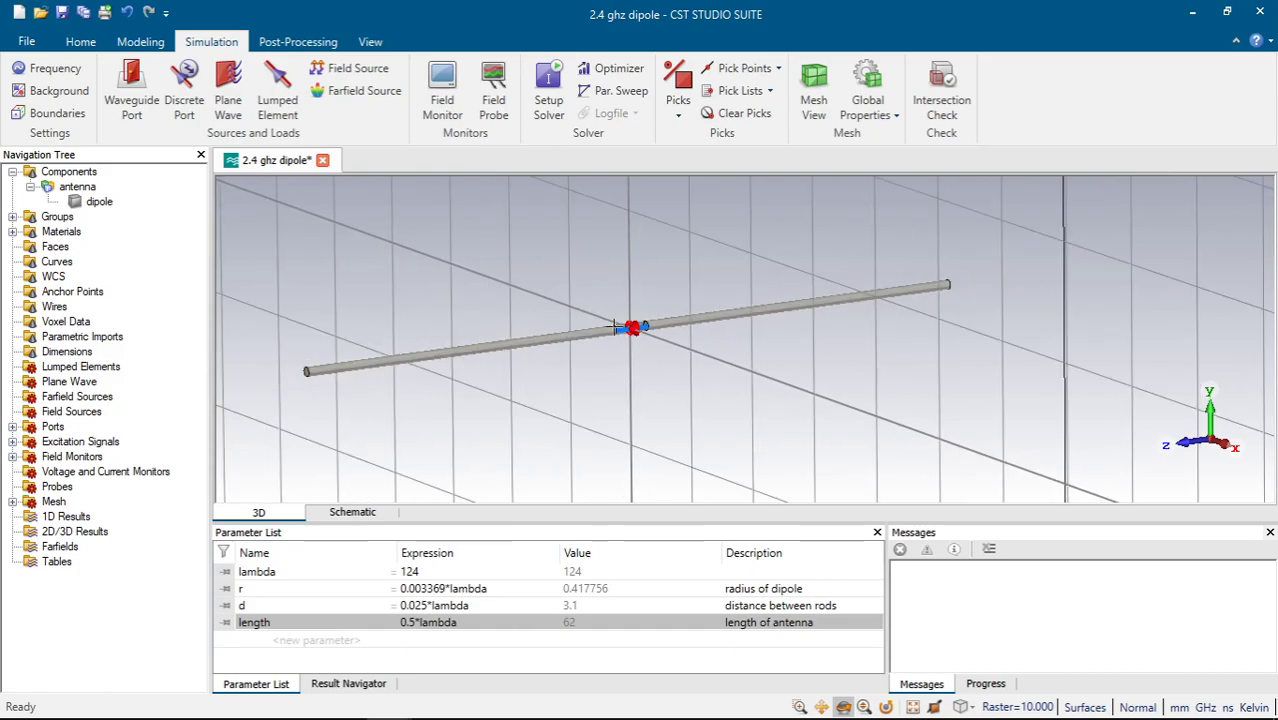
{"action": "left_click_drag", "start_coordinate": [614, 327], "coordinate": [698, 321]}
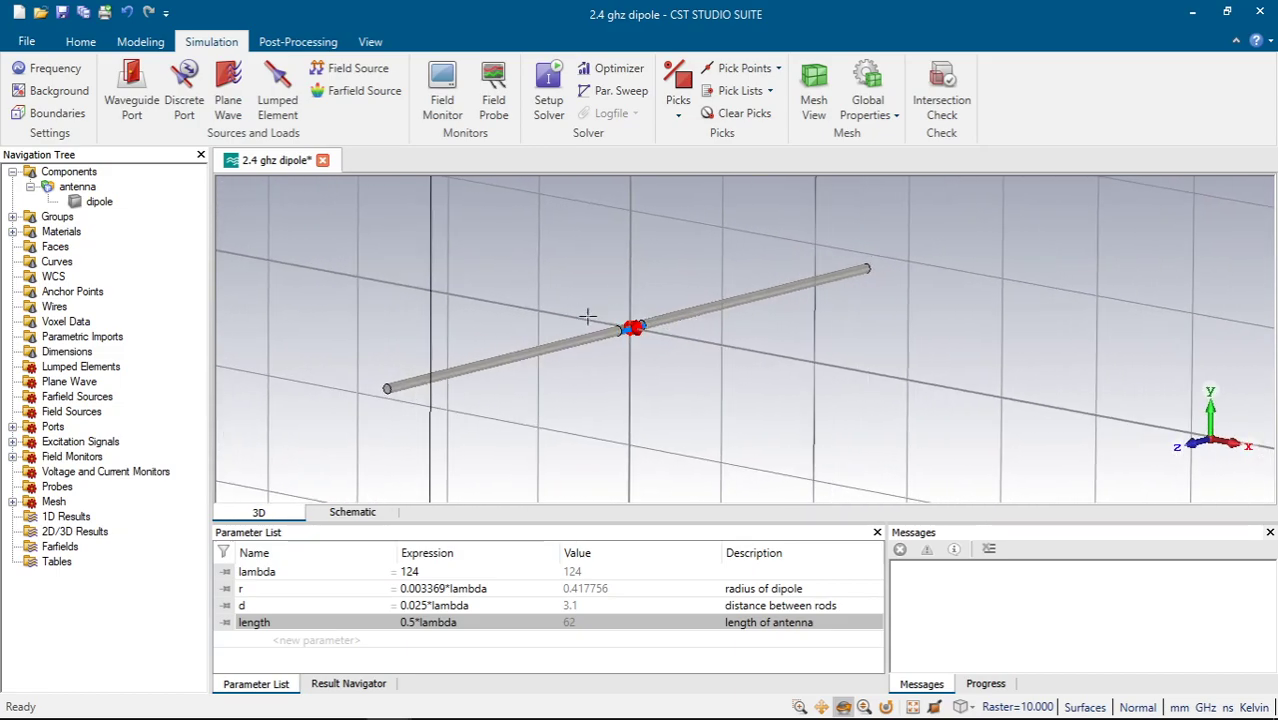
{"action": "scroll", "coordinate": [644, 345], "scroll_direction": "up", "scroll_amount": 5}
{"action": "scroll", "coordinate": [644, 345], "scroll_direction": "down", "scroll_amount": 5}
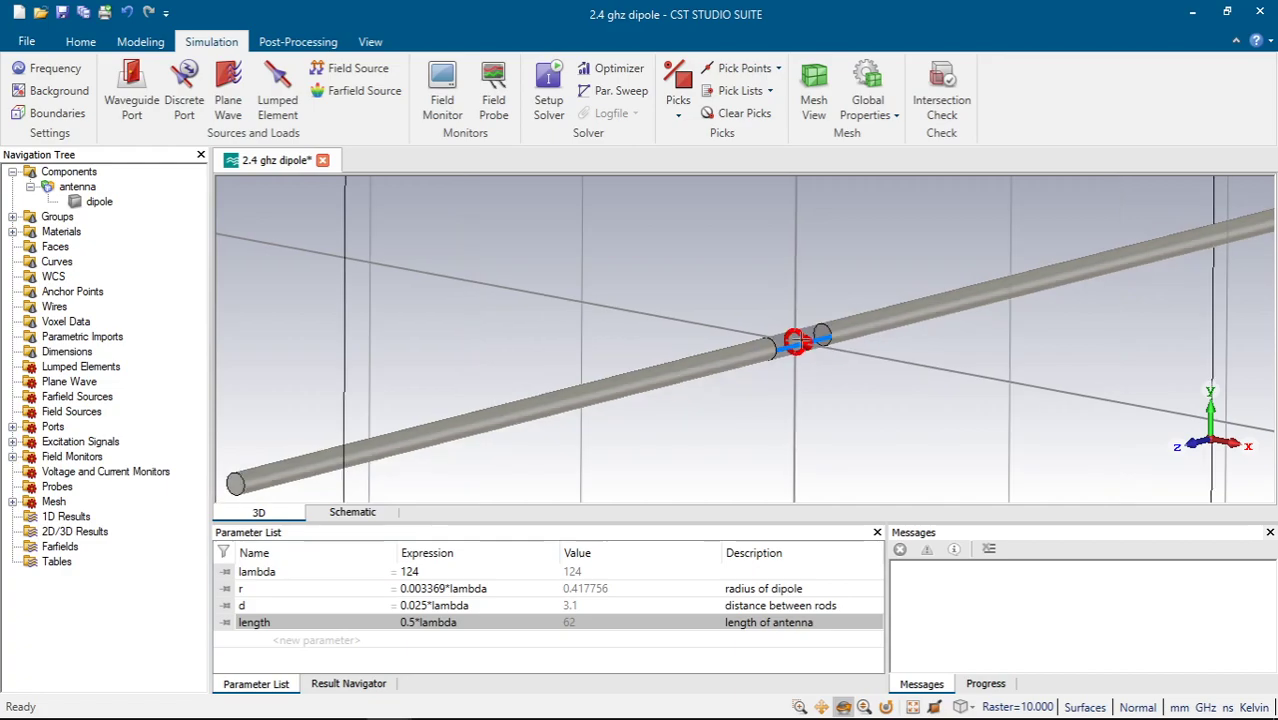
Confirm the 2–3 GHz frequency range and leave the background unchanged
{"action": "left_click", "coordinate": [60, 68]}
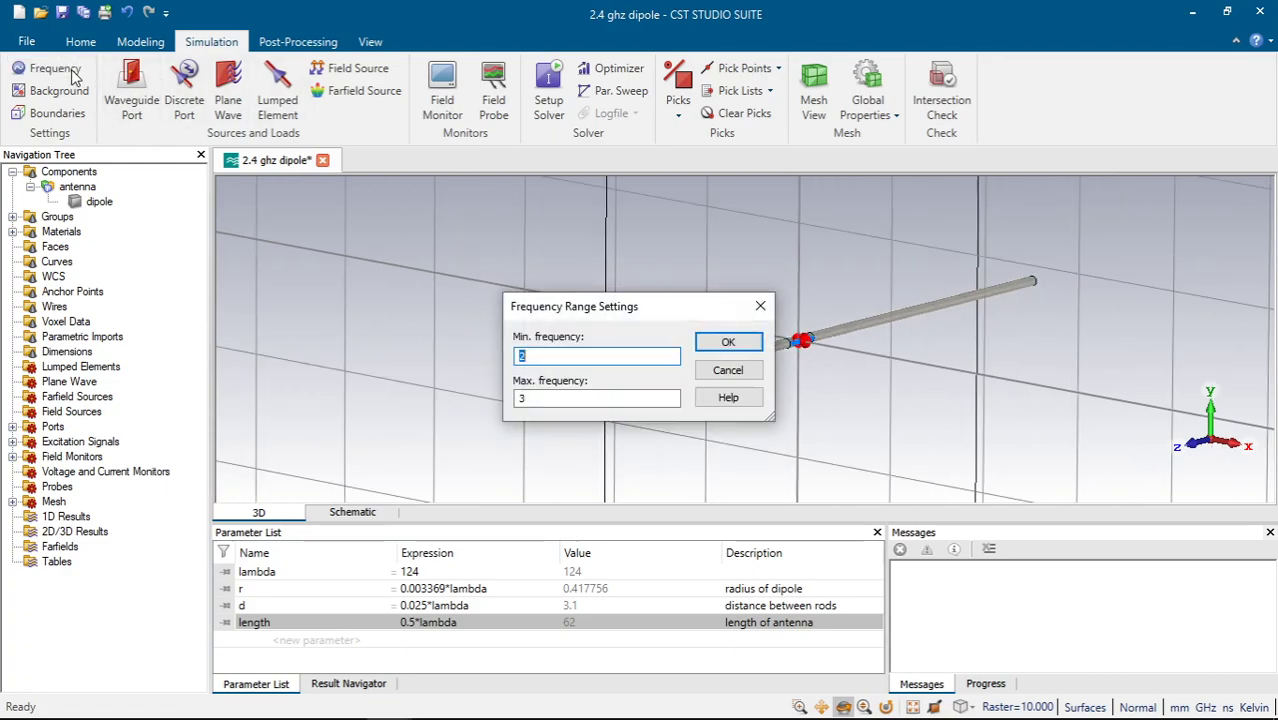
{"action": "key", "text": "Return"}
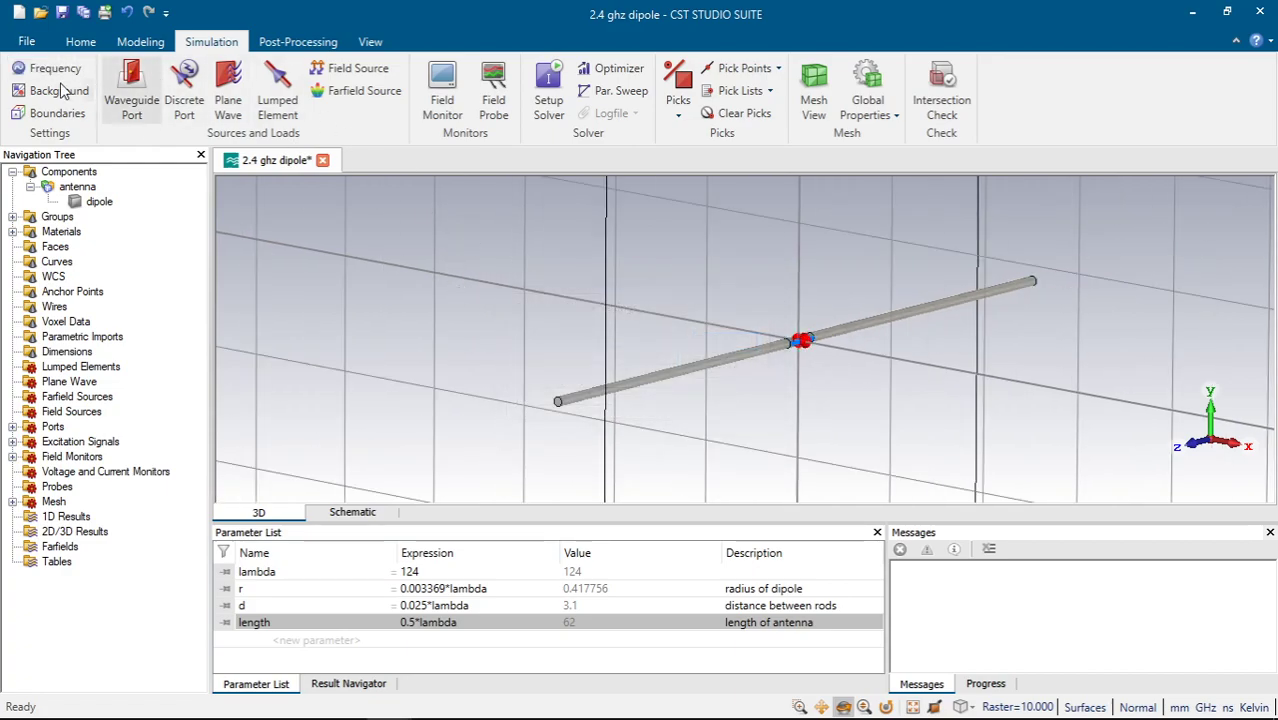
{"action": "left_click", "coordinate": [59, 90]}
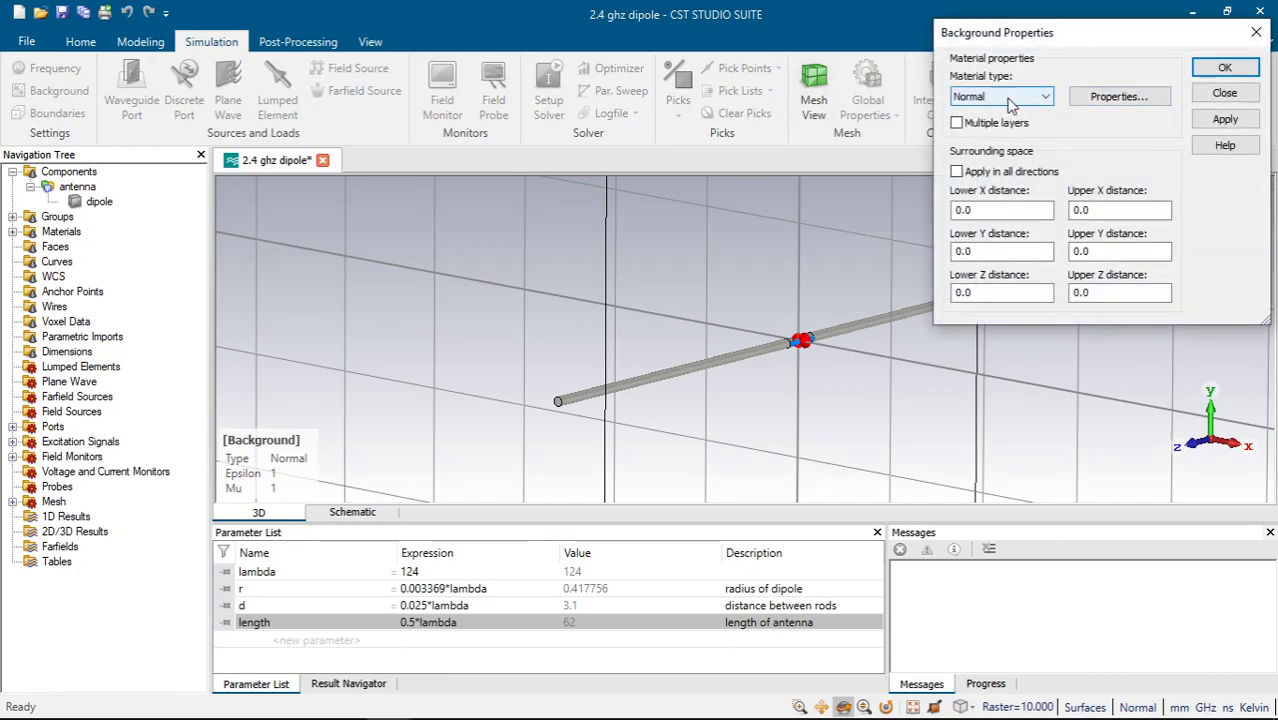
{"action": "key", "text": "Return"}
Keep open (add space) boundaries on all sides with no symmetry planes
{"action": "left_click", "coordinate": [57, 113]}
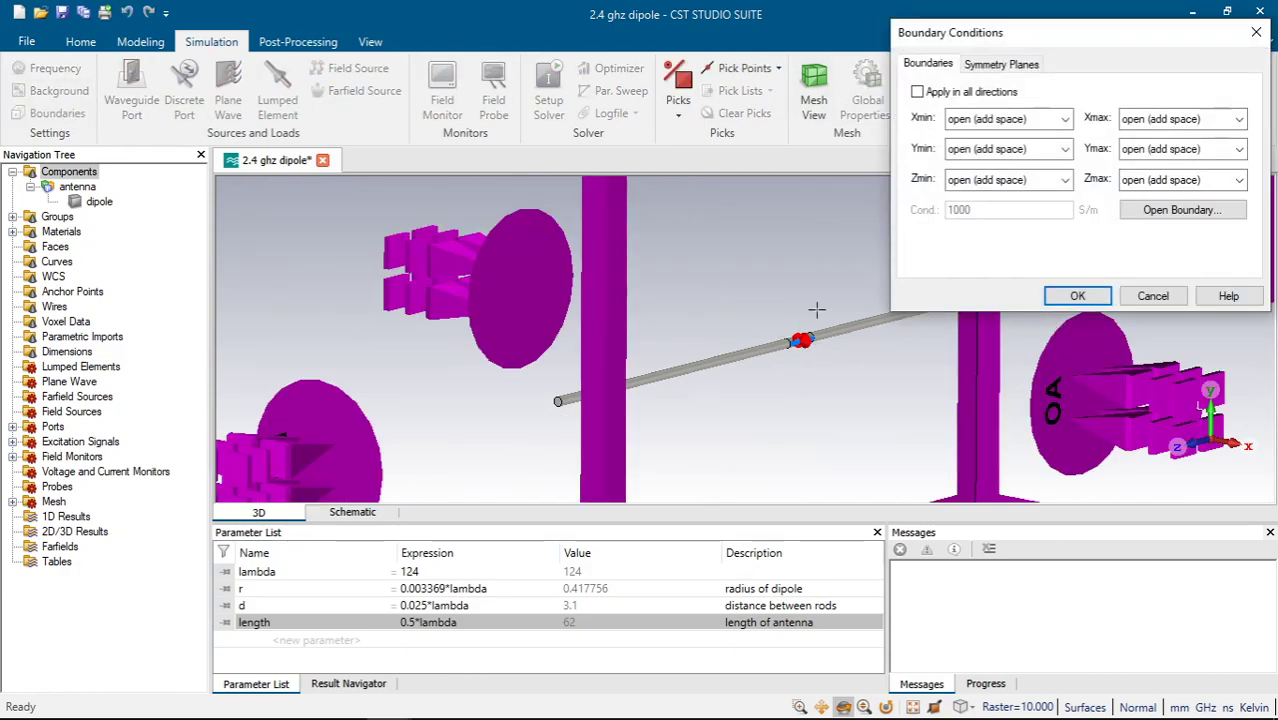
{"action": "left_click", "coordinate": [1000, 65]}
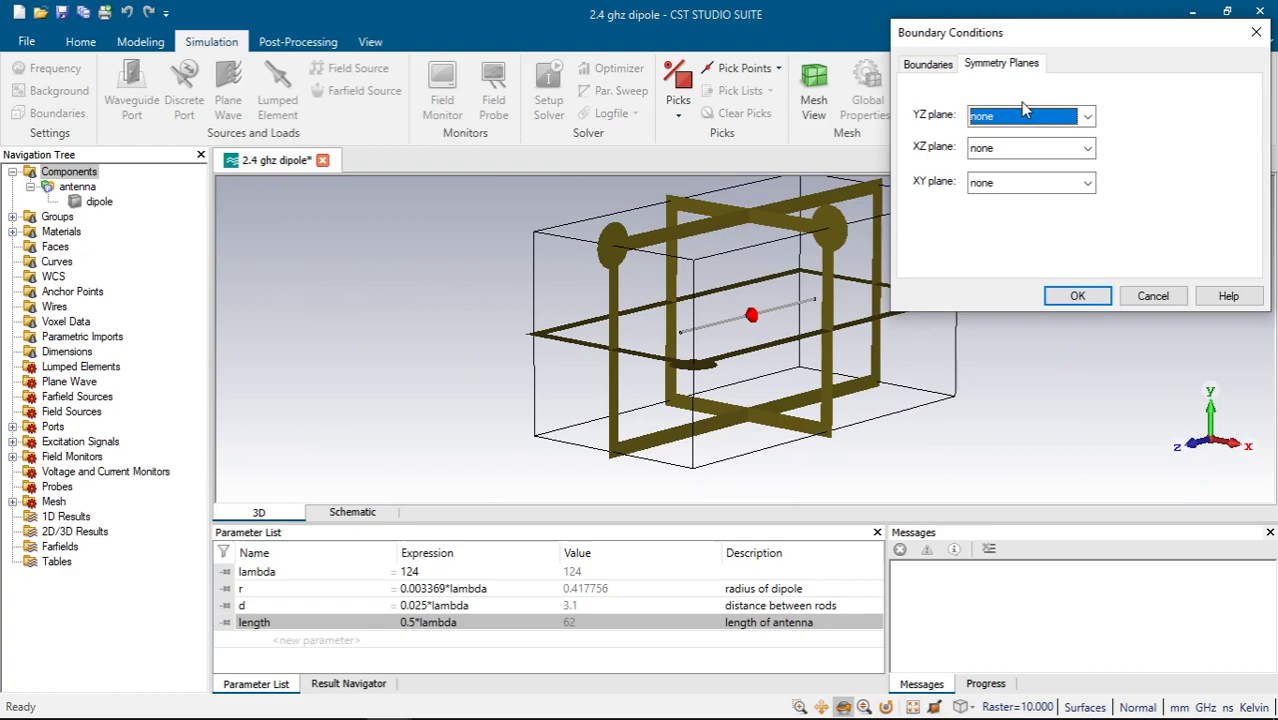
{"action": "left_click", "coordinate": [1078, 297]}
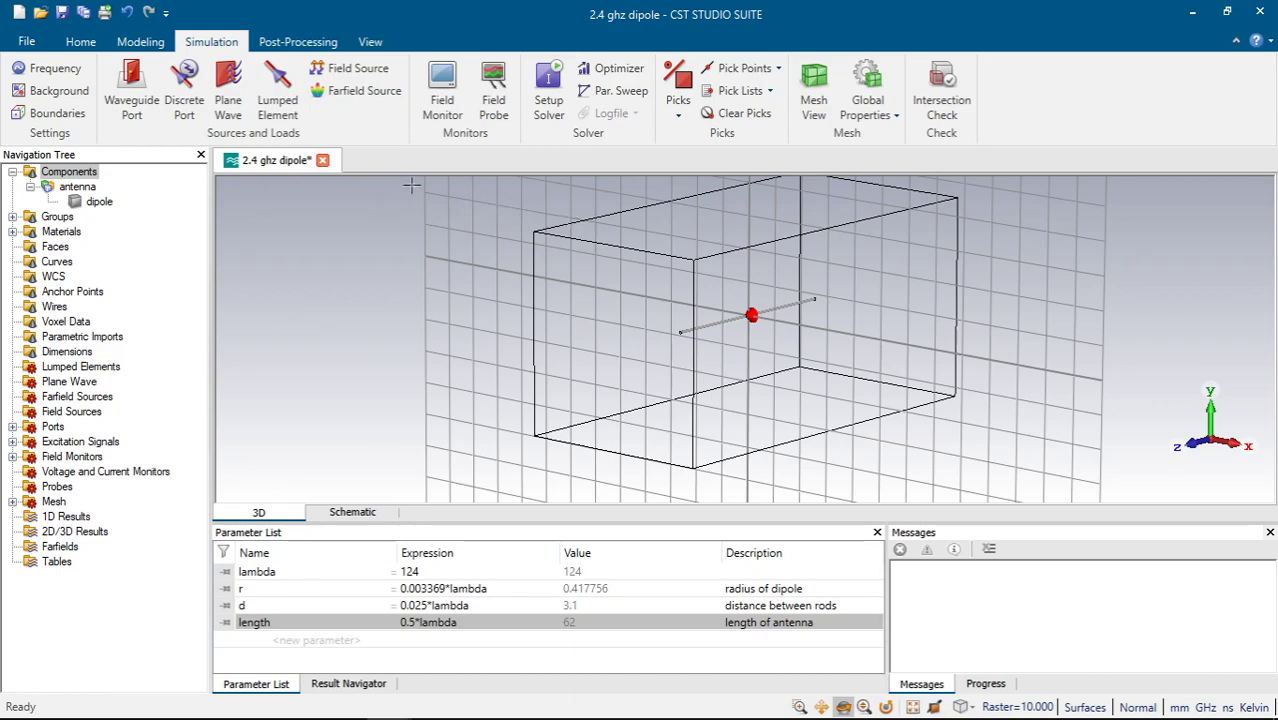
Delete the f=2 and f=3 e-field and farfield monitors, keeping only the 2.4 GHz ones
{"action": "left_click", "coordinate": [12, 457]}
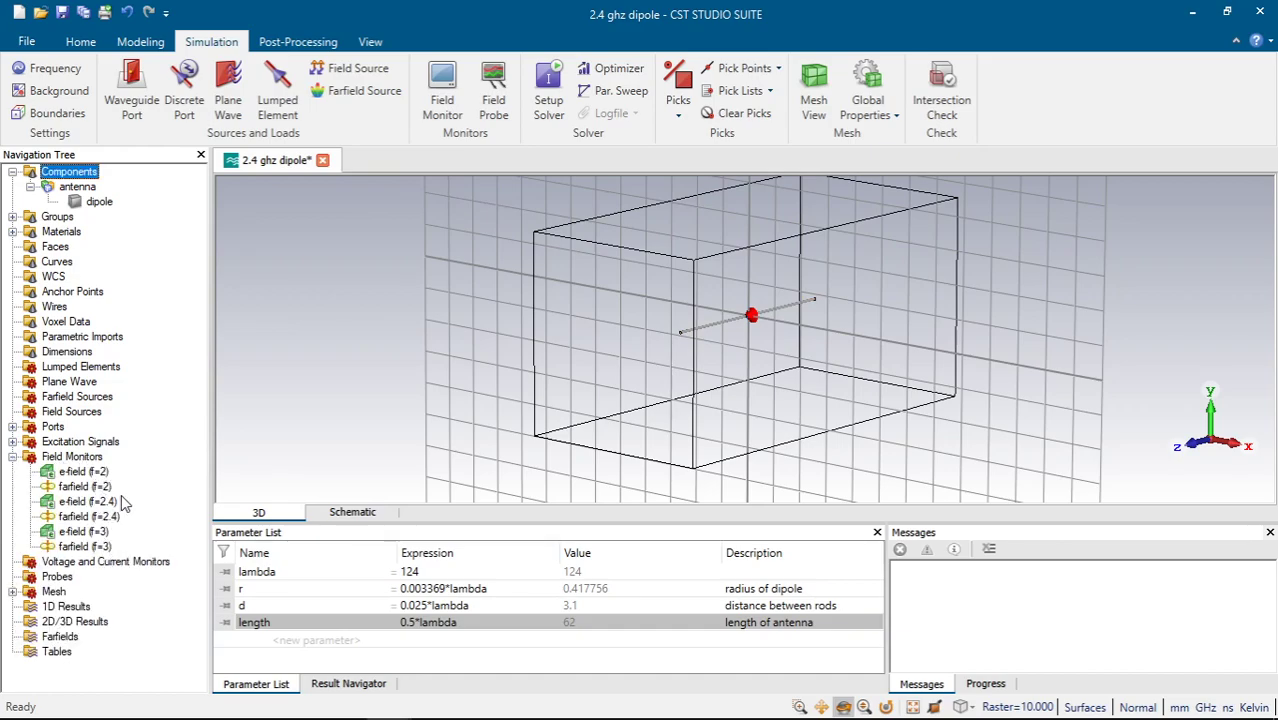
{"action": "left_click", "coordinate": [88, 473]}
{"action": "left_click", "coordinate": [96, 487], "text": "ctrl"}
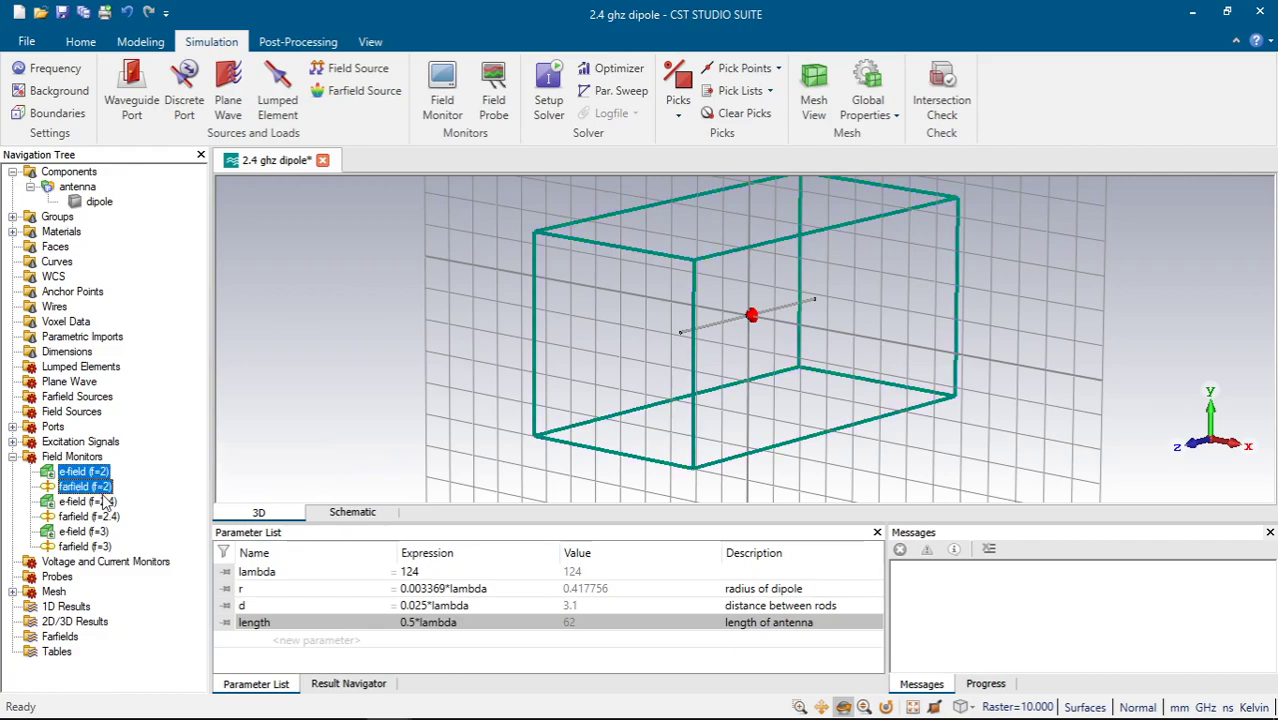
{"action": "left_click", "coordinate": [108, 532], "text": "ctrl"}
{"action": "left_click", "coordinate": [108, 546], "text": "ctrl"}
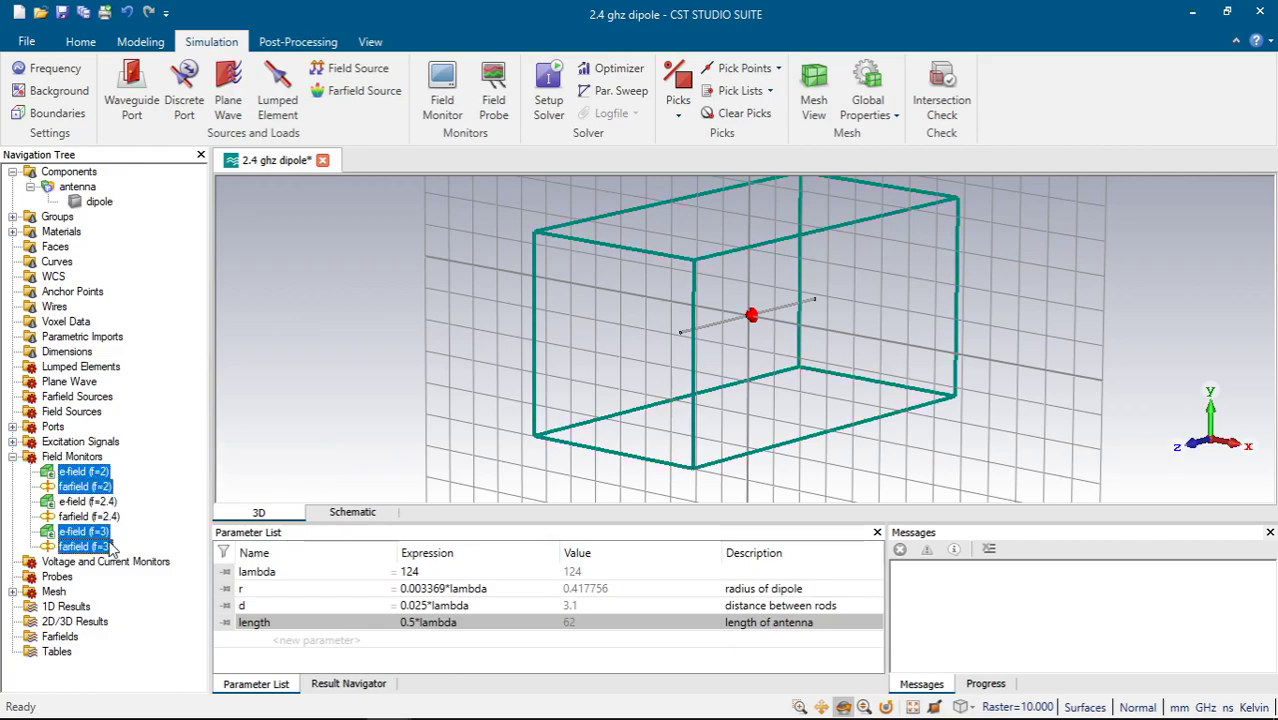
{"action": "key", "text": "Delete"}
{"action": "key", "text": "Return"}
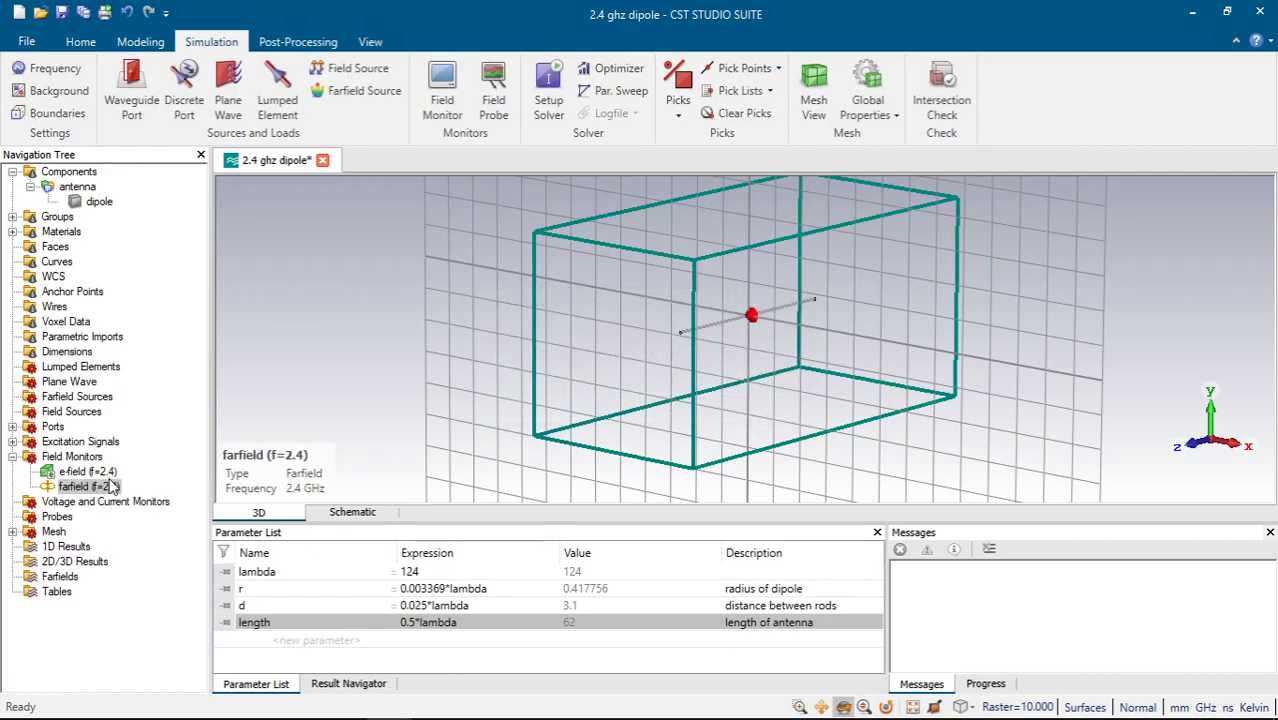
{"action": "left_click", "coordinate": [84, 46]}
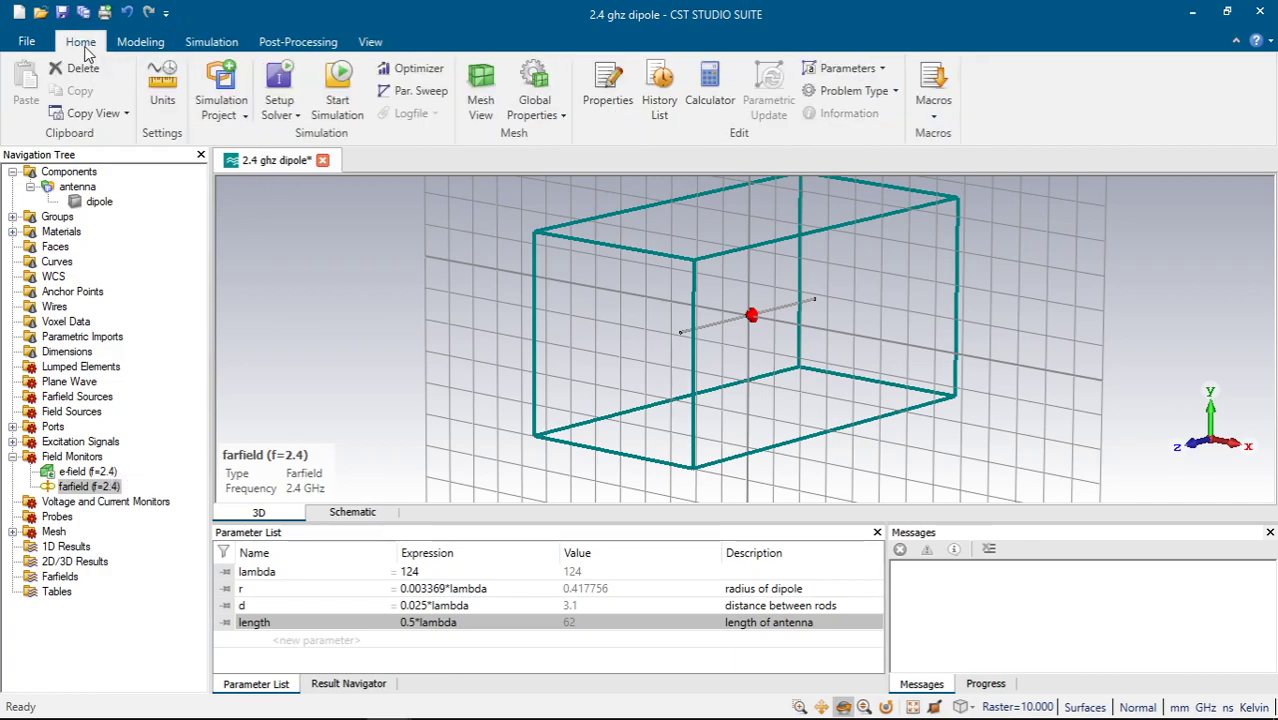
Start the 2.4 GHz dipole simulation and switch to the Dipole Antenna_27ghz project
{"action": "left_click", "coordinate": [338, 85]}
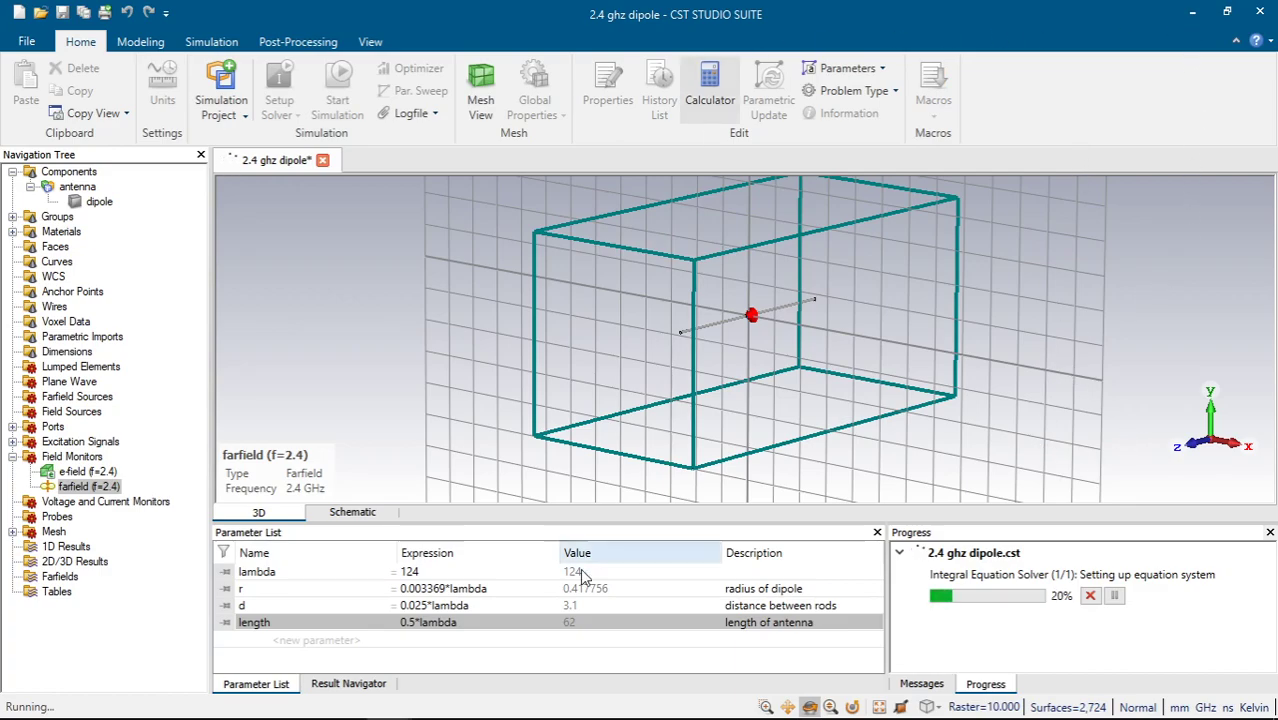
{"action": "left_click", "coordinate": [388, 705]}
{"action": "left_click", "coordinate": [294, 620]}
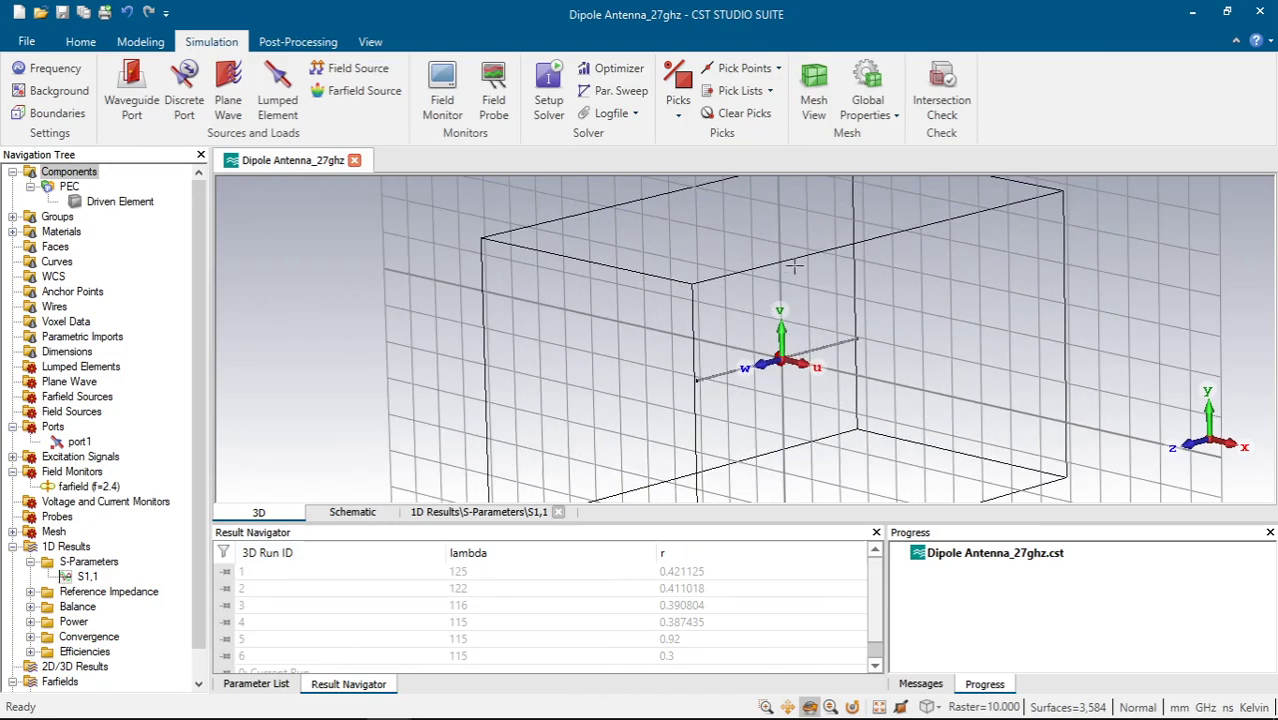
Turn off the local WCS display on the Modeling tab
{"action": "left_click", "coordinate": [100, 40]}
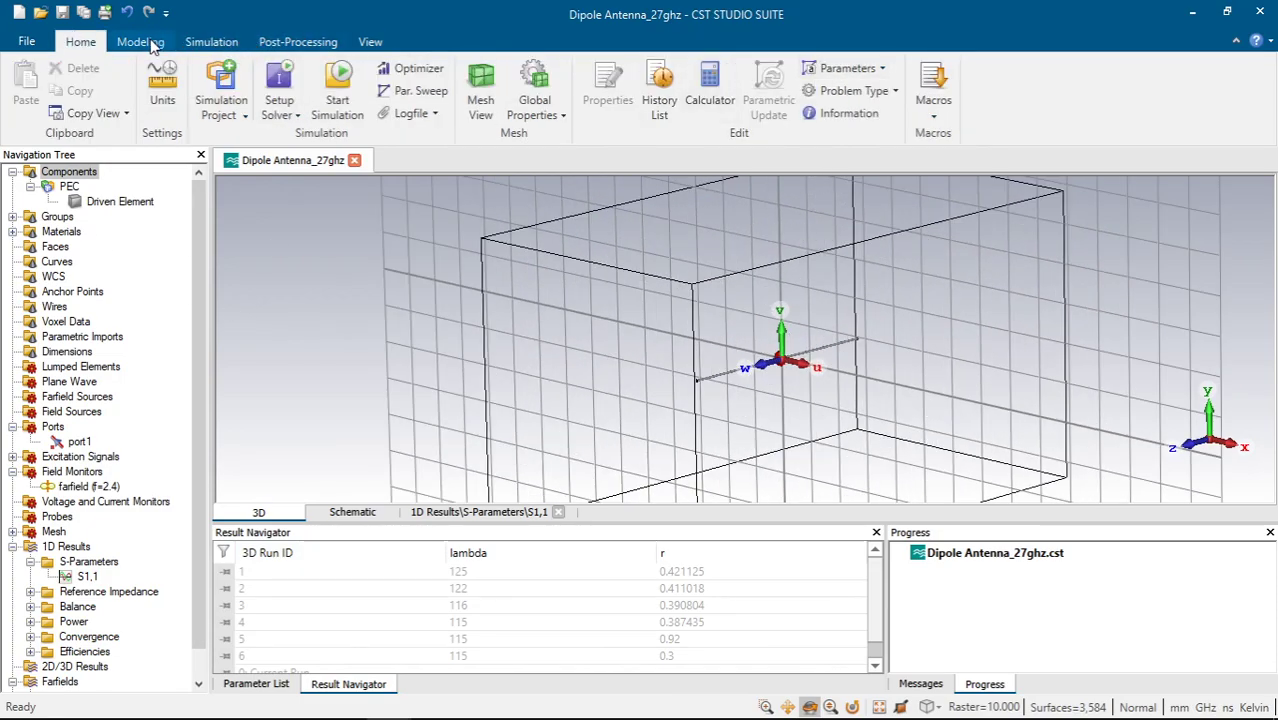
{"action": "left_click", "coordinate": [150, 42]}
{"action": "left_click", "coordinate": [1044, 100]}
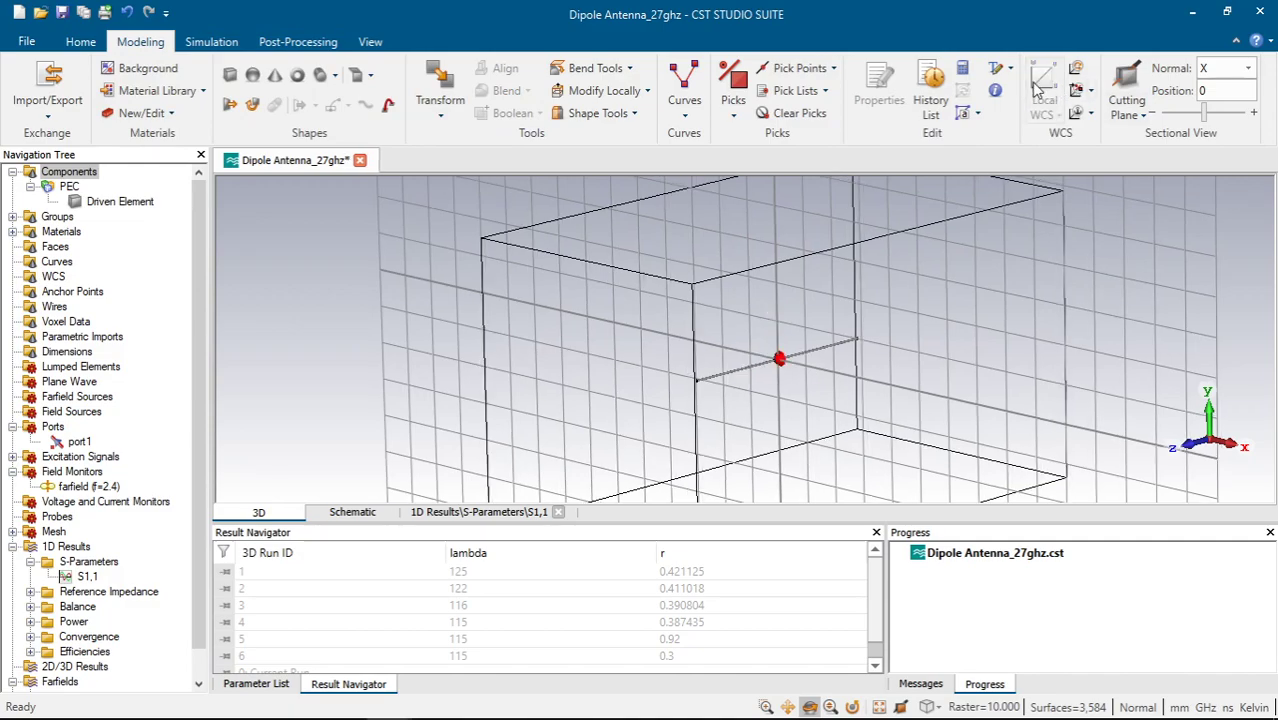
Open the S1,1 plot showing all six parametric run curves
{"action": "scroll", "coordinate": [779, 353], "scroll_direction": "up", "scroll_amount": 5}
{"action": "scroll", "coordinate": [672, 373], "scroll_direction": "up", "scroll_amount": 6}
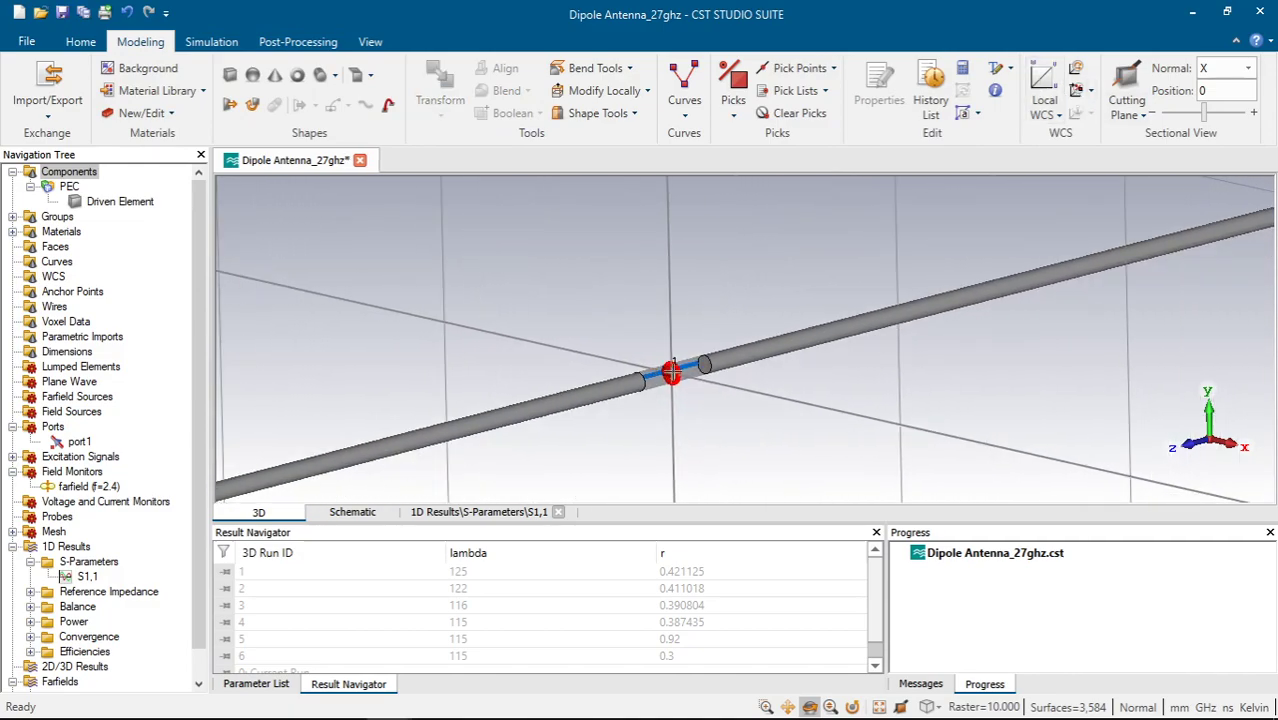
{"action": "scroll", "coordinate": [672, 373], "scroll_direction": "down", "scroll_amount": 2}
{"action": "scroll", "coordinate": [672, 374], "scroll_direction": "down", "scroll_amount": 4}
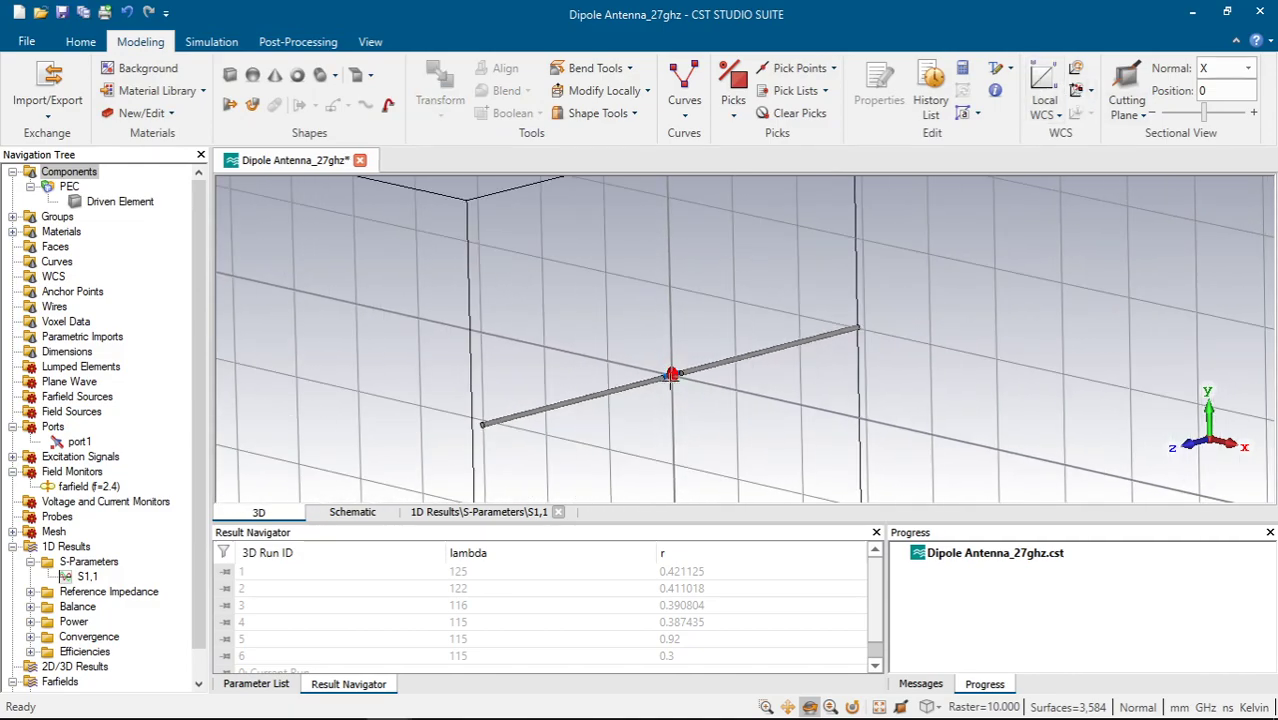
{"action": "left_click_drag", "start_coordinate": [672, 375], "coordinate": [539, 382]}
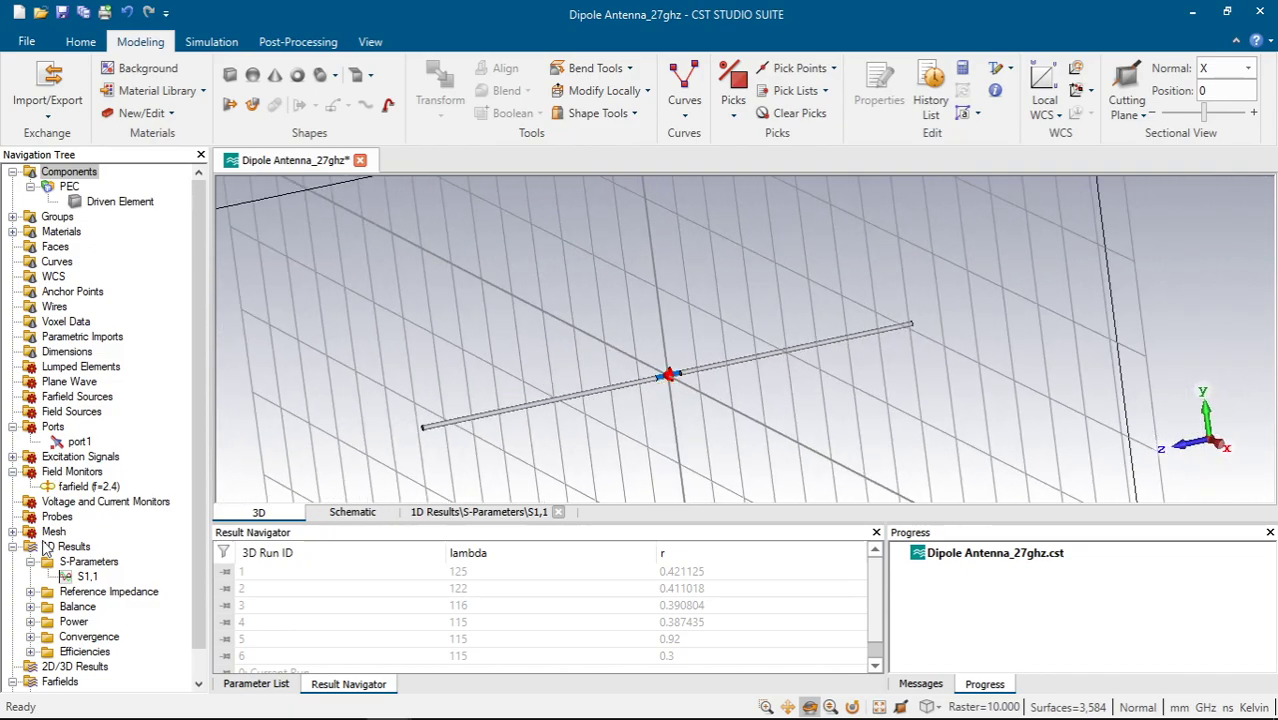
{"action": "left_click", "coordinate": [87, 577]}
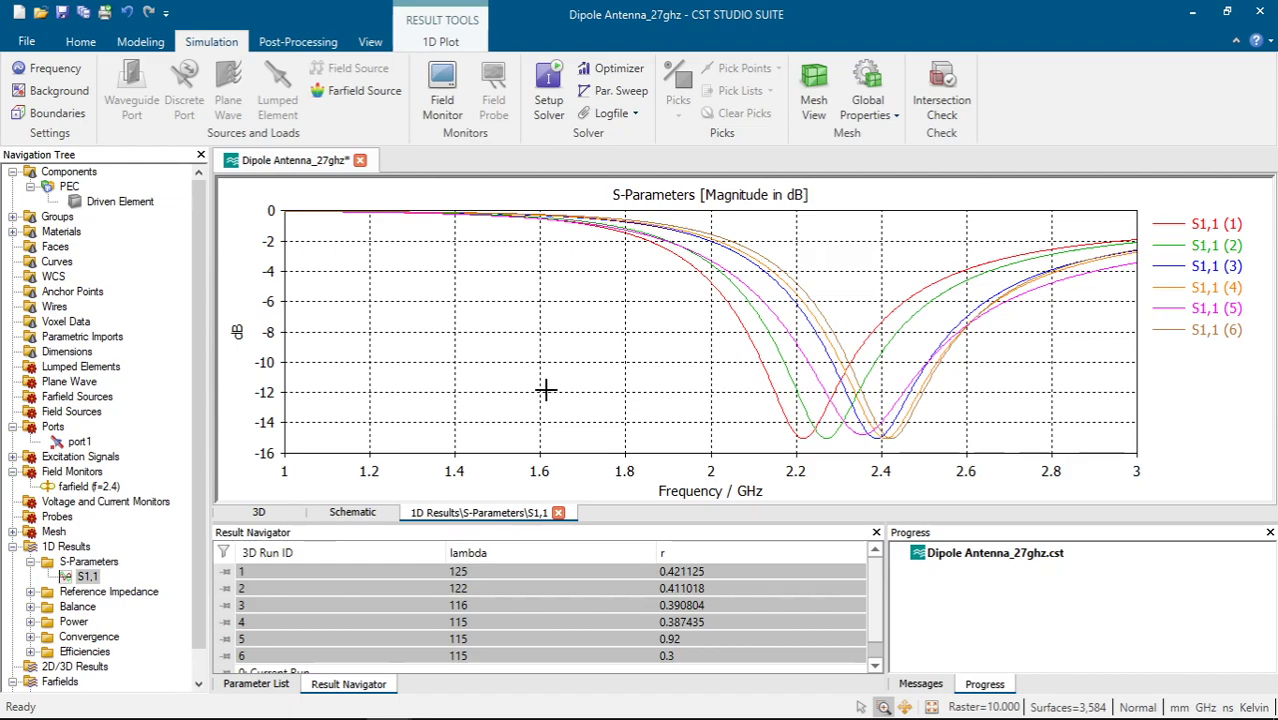
In the 2.4 GHz dipole project, view the S-parameters (about -7.9 dB at 2.4 GHz), then minimise it
{"action": "mouse_move", "coordinate": [335, 712]}
{"action": "mouse_move", "coordinate": [390, 700]}
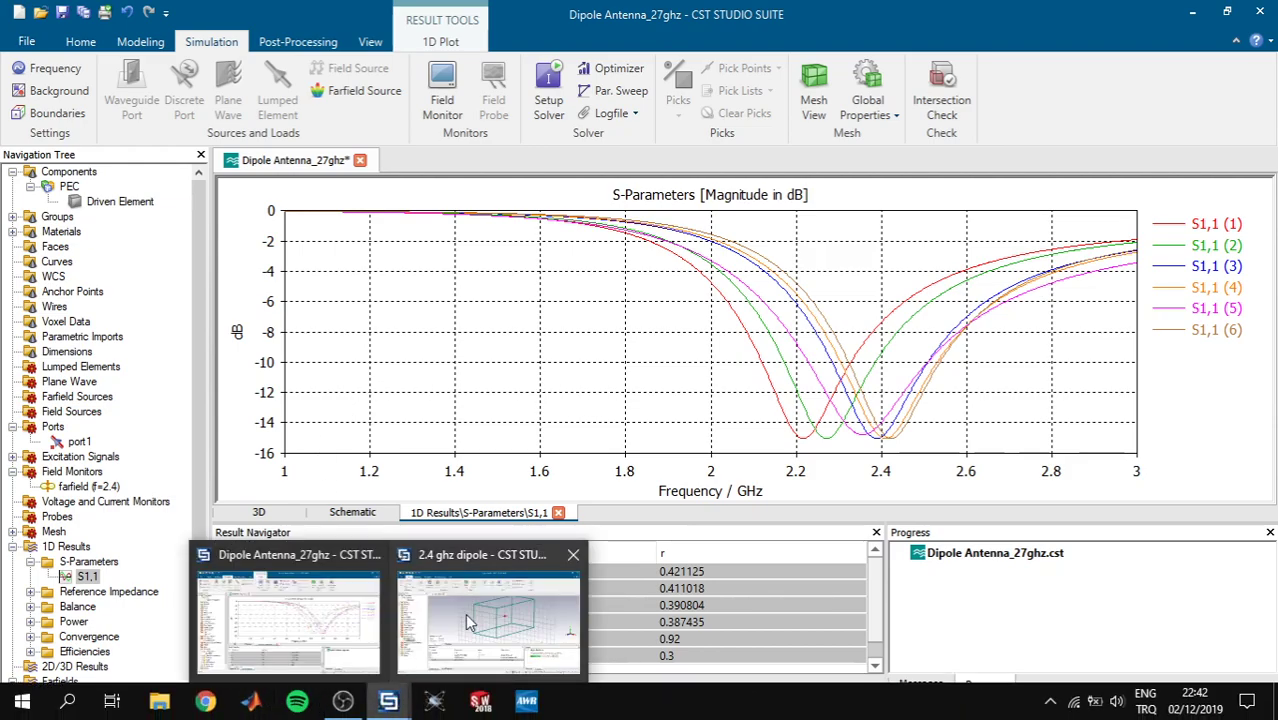
{"action": "left_click", "coordinate": [465, 612]}
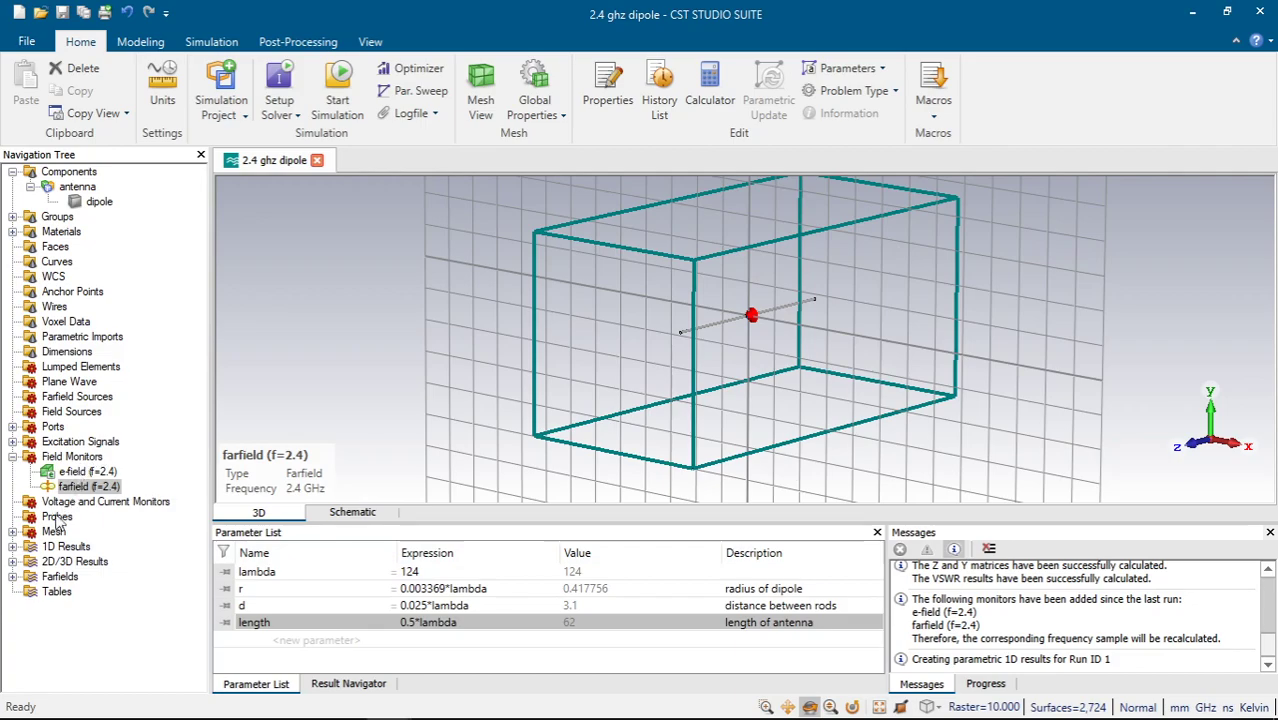
{"action": "left_click", "coordinate": [12, 547]}
{"action": "left_click", "coordinate": [58, 563]}
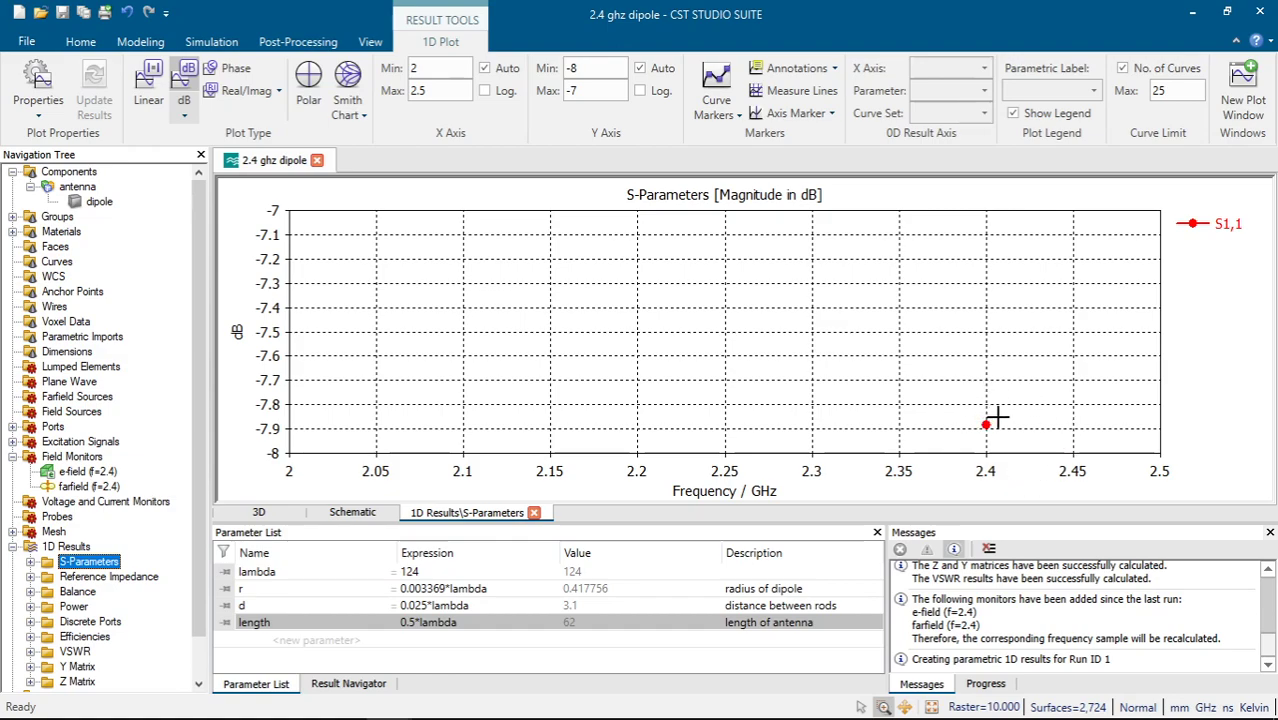
{"action": "left_click", "coordinate": [100, 41]}
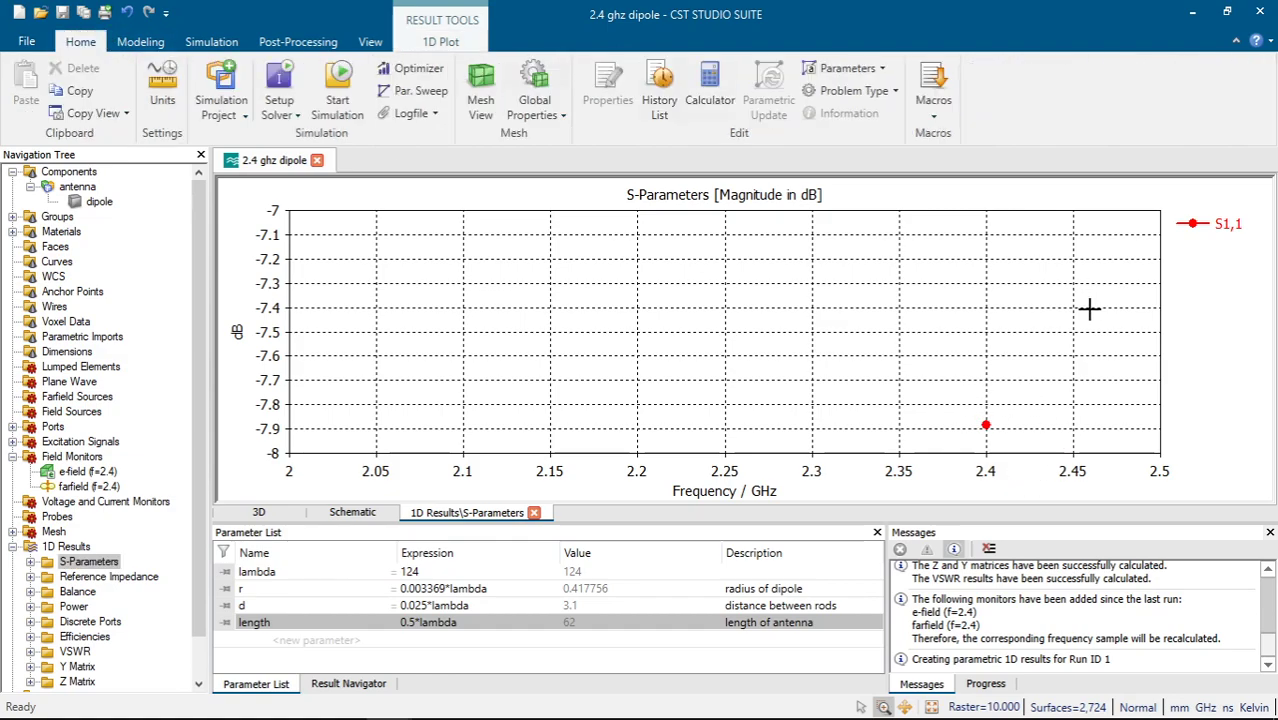
{"action": "left_click", "coordinate": [1190, 12]}
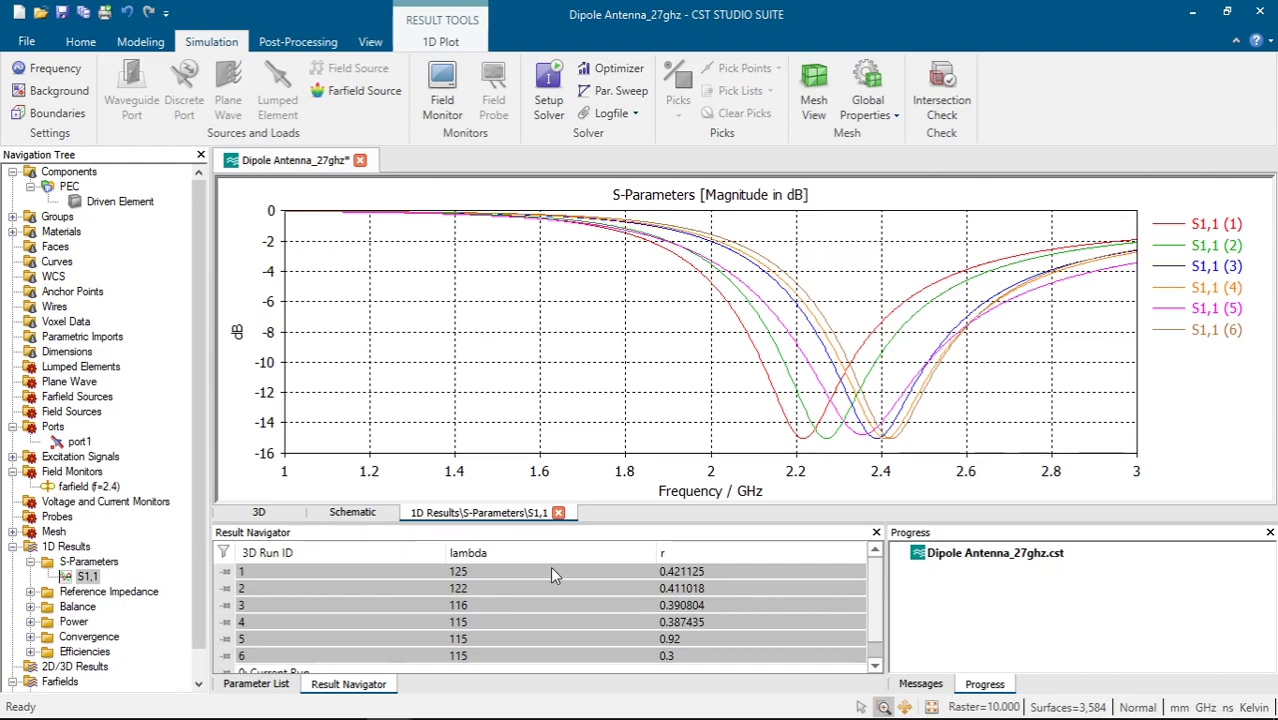
Compare S1,1 for runs 1, 2 and 4, ending with only run 4 (lambda 115) shown
{"action": "left_click", "coordinate": [522, 572]}
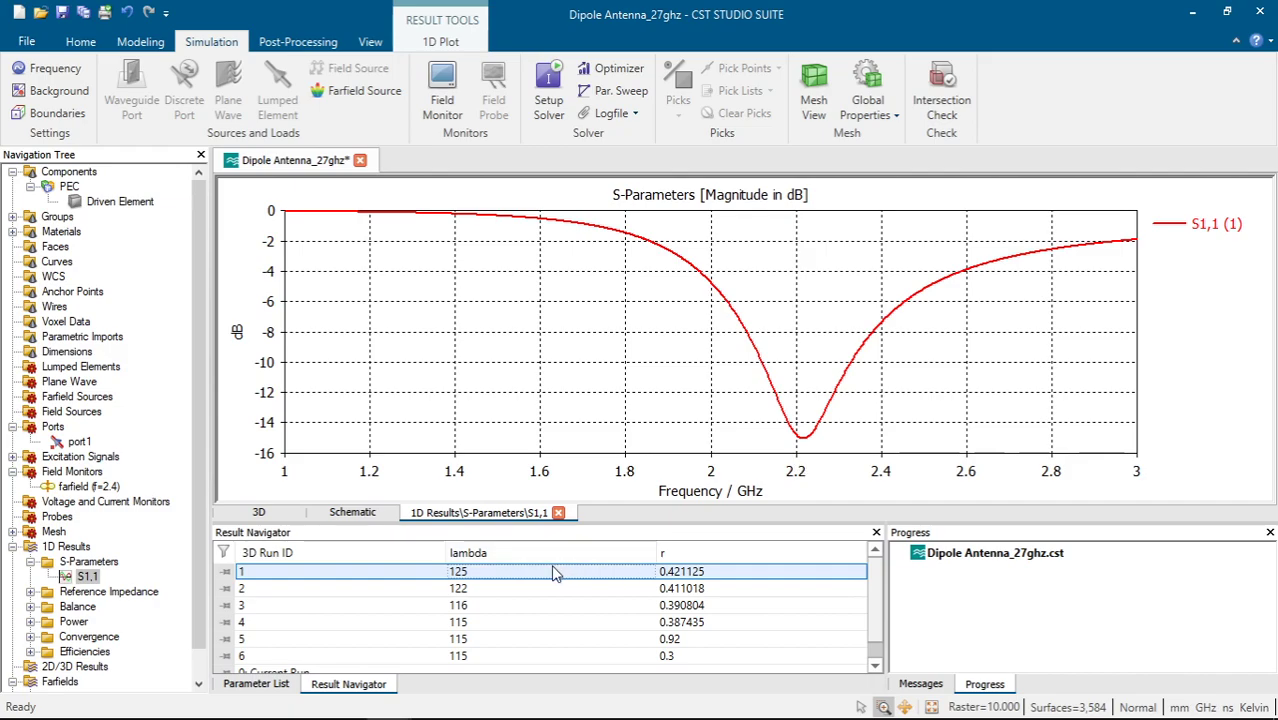
{"action": "left_click", "coordinate": [537, 588], "text": "ctrl"}
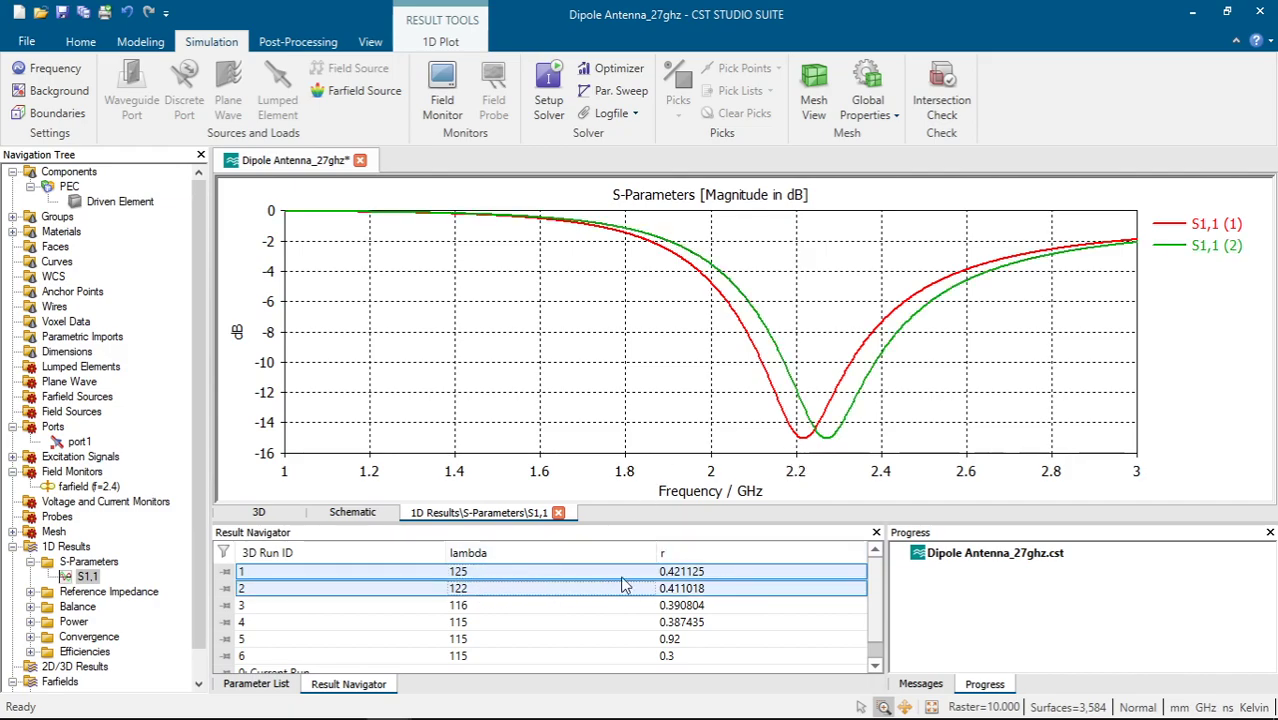
{"action": "left_click", "coordinate": [528, 622], "text": "ctrl"}
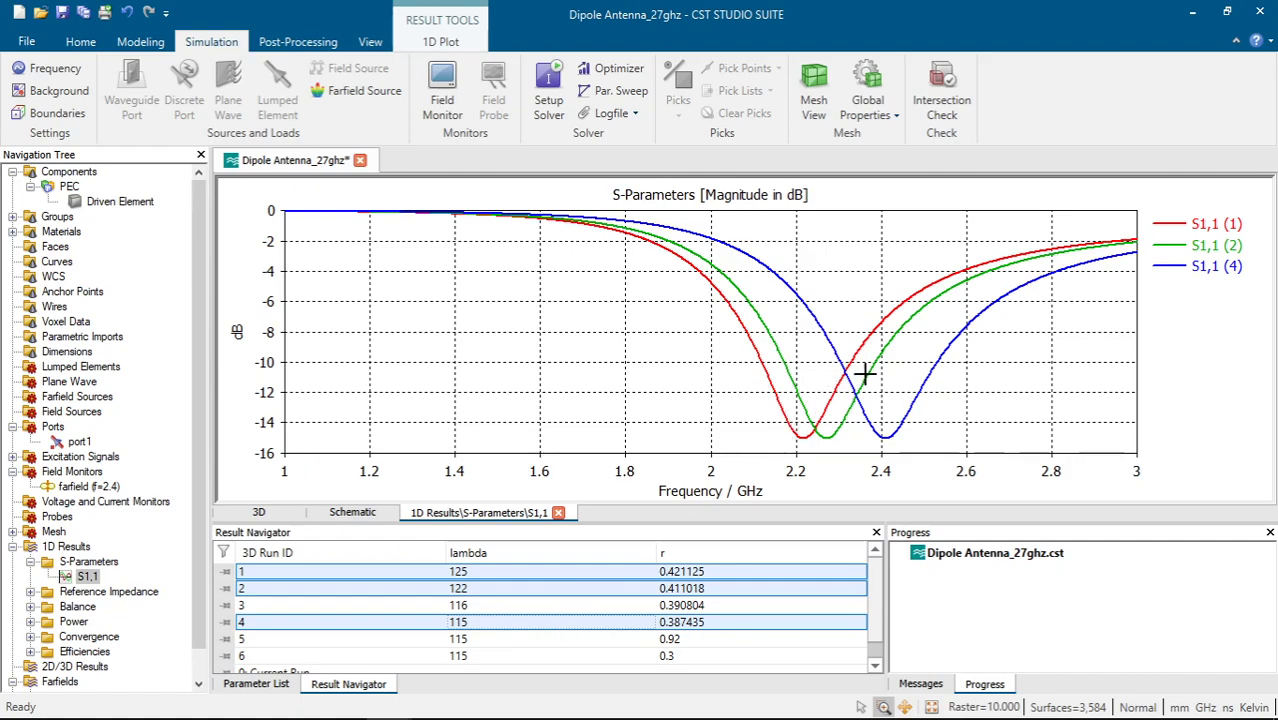
{"action": "left_click", "coordinate": [525, 624]}
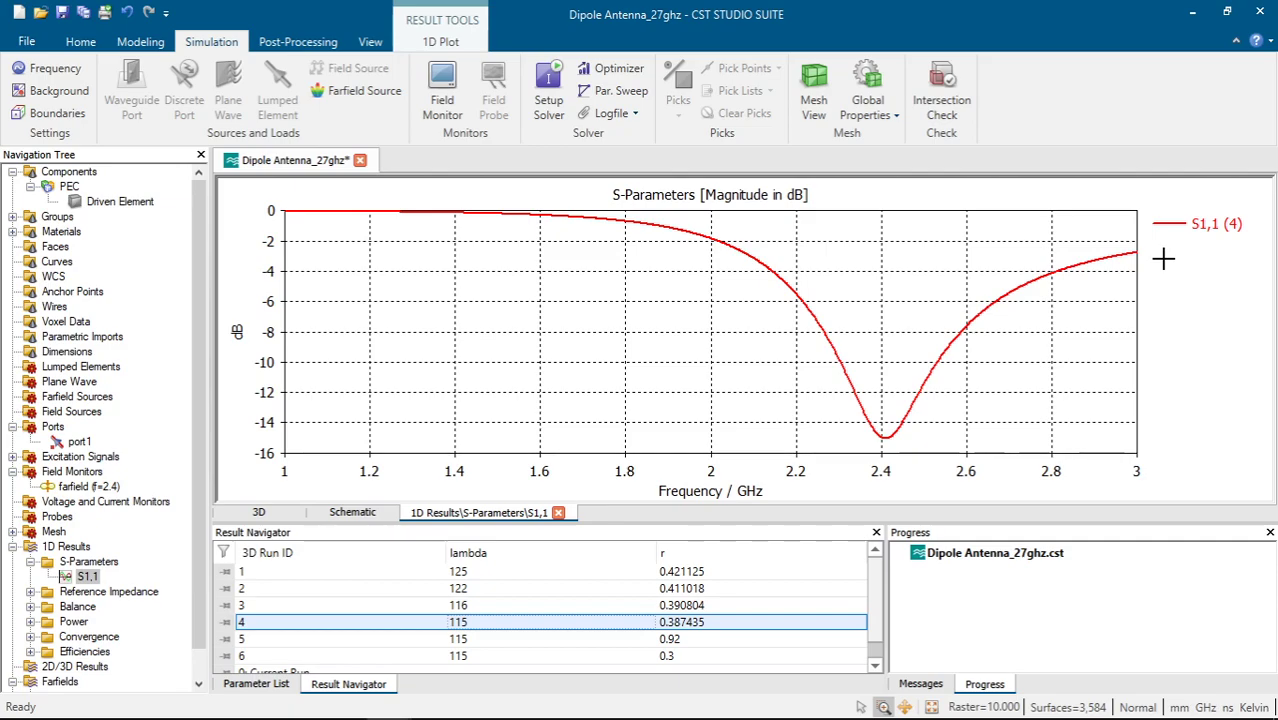
Show S1,1 curves for run 5 (r 0.92) and run 6 (r 0.3) together
{"action": "left_click", "coordinate": [704, 644]}
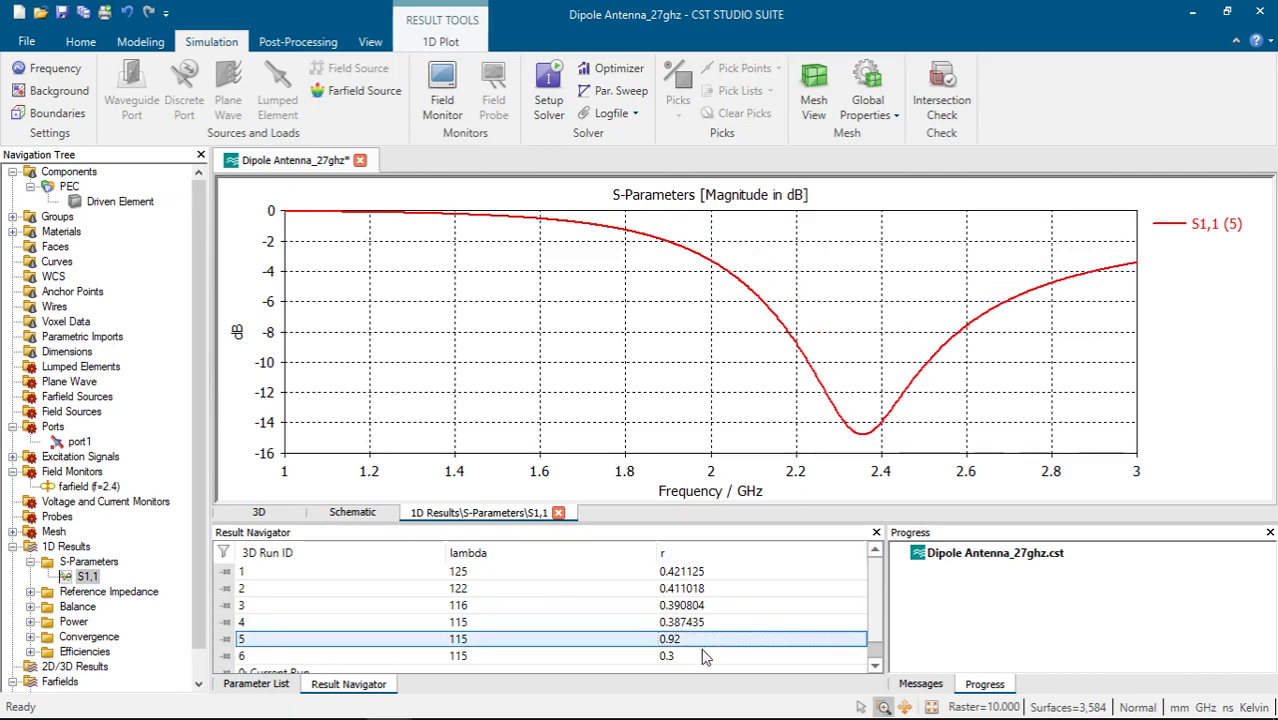
{"action": "left_click", "coordinate": [704, 656], "text": "ctrl"}
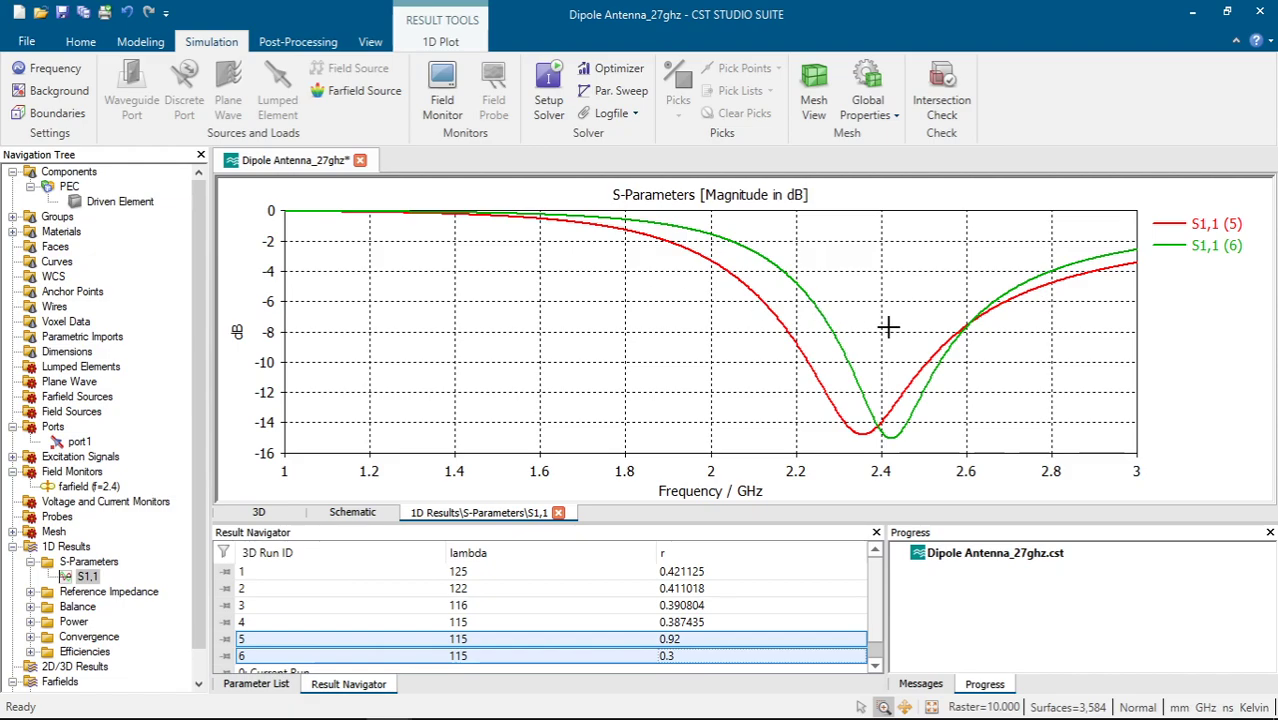
{"action": "left_click_drag", "start_coordinate": [202, 394], "coordinate": [202, 448]}
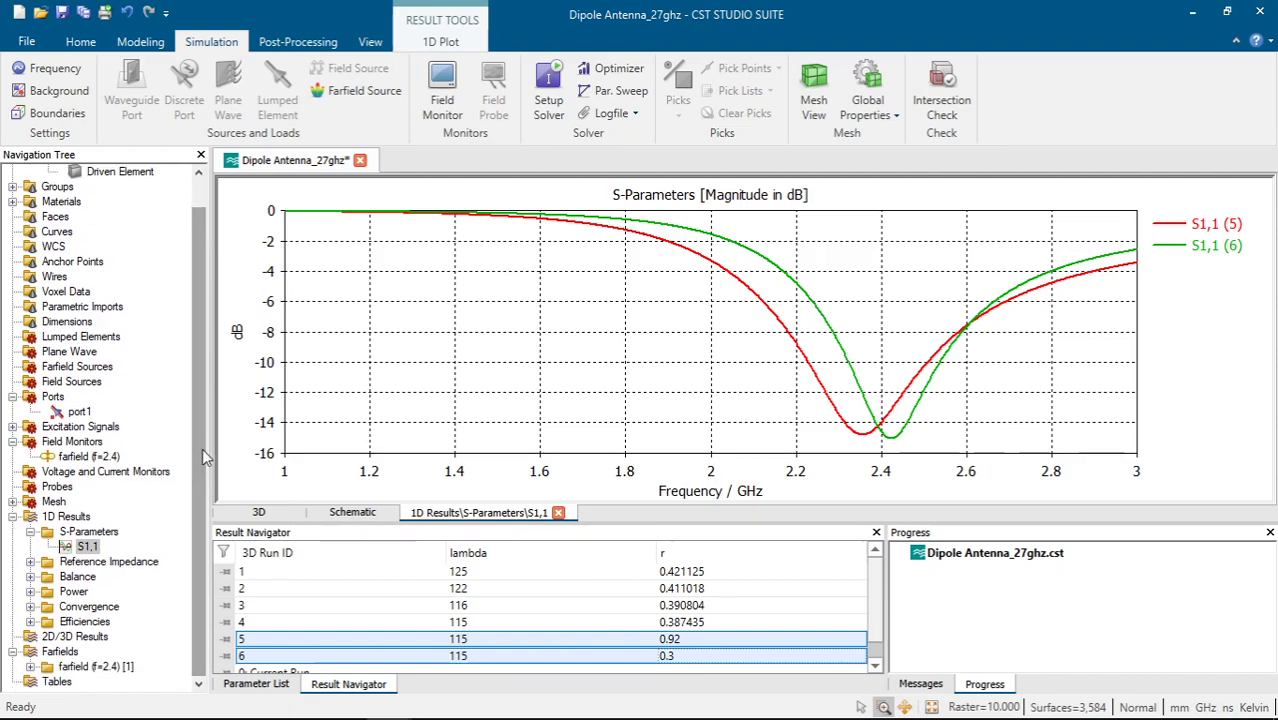
Open the farfield (f=2.4) result and switch it to a polar Phi=90 directivity cut
{"action": "left_click", "coordinate": [100, 670]}
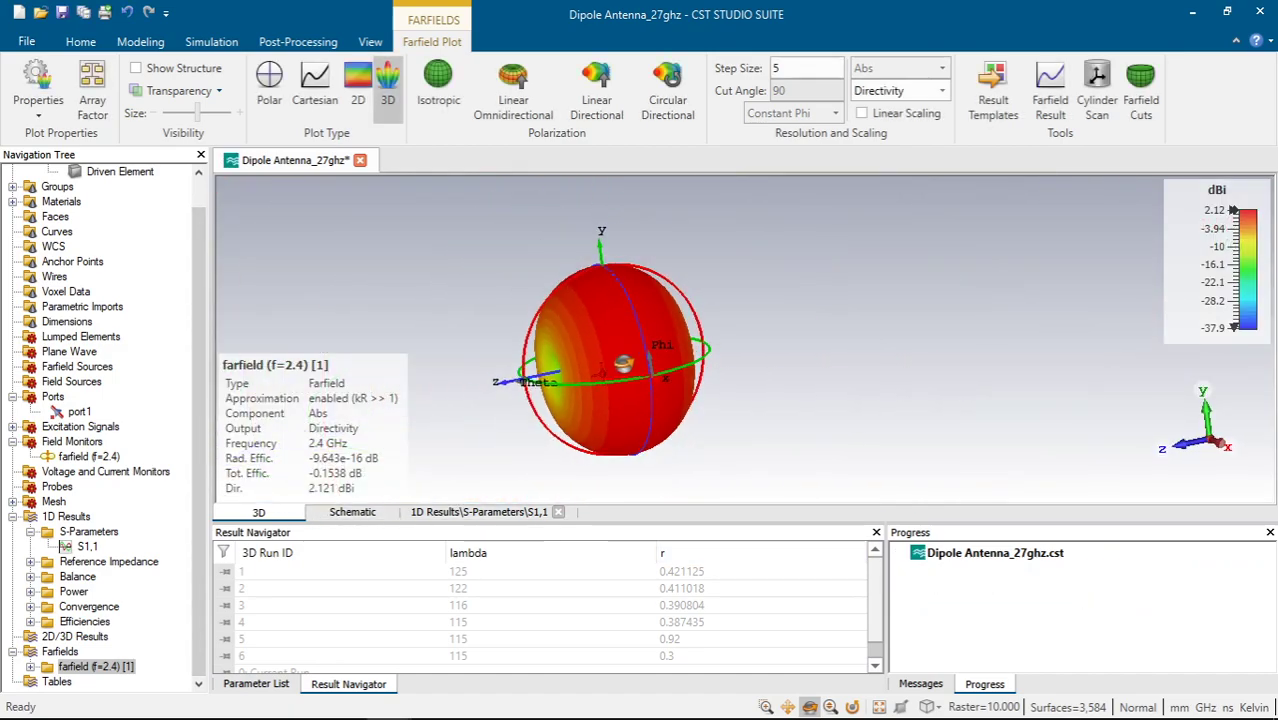
{"action": "left_click_drag", "start_coordinate": [808, 306], "coordinate": [593, 214]}
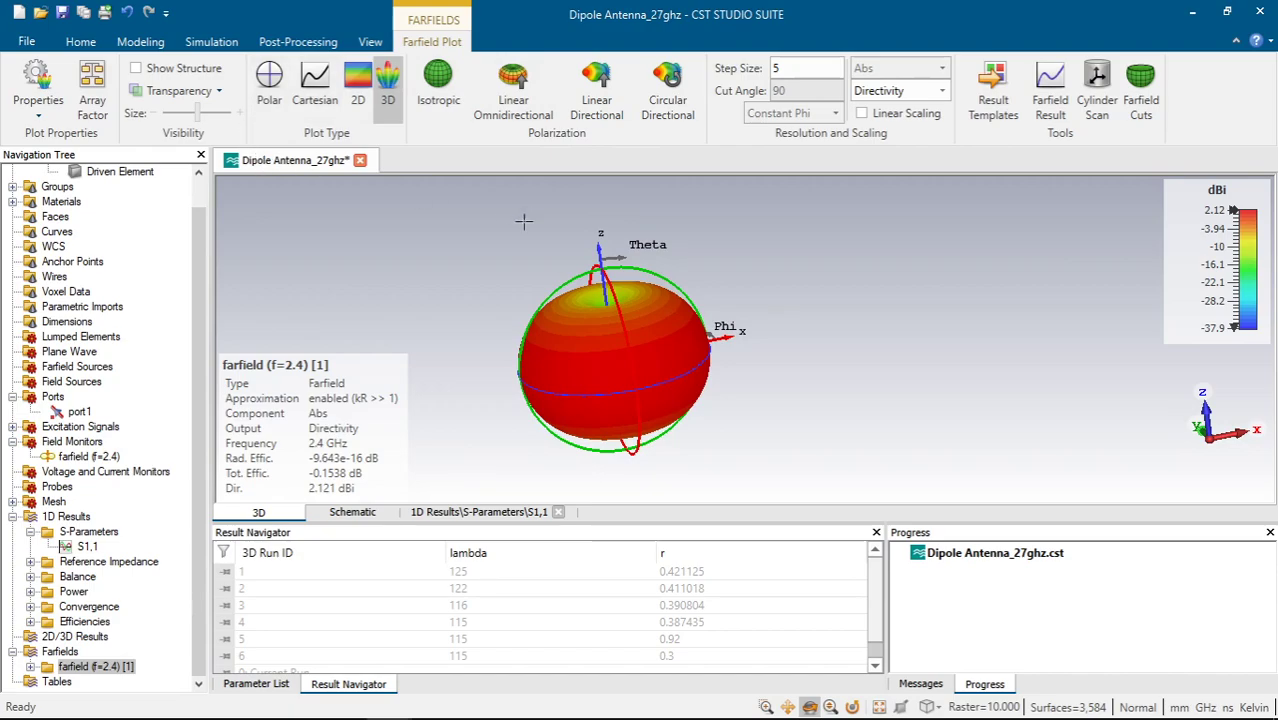
{"action": "left_click", "coordinate": [266, 68]}
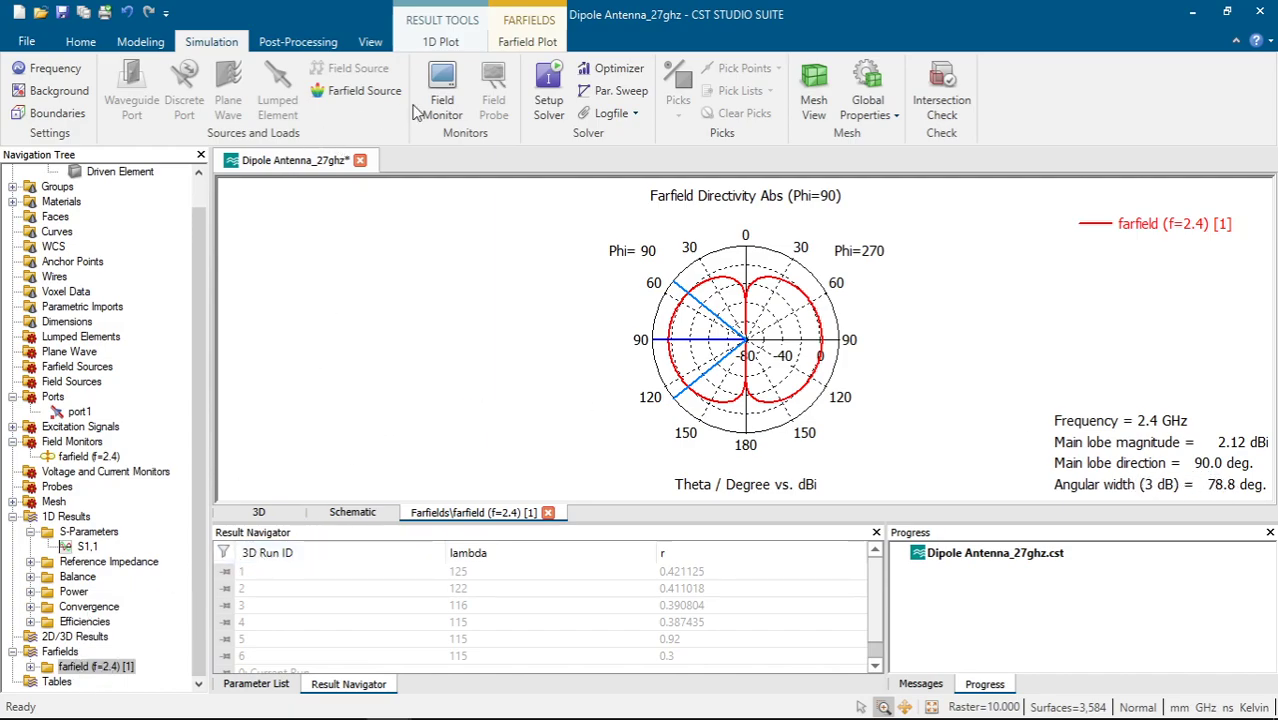
Show the 2.4 GHz farfield as a 3D pattern and orbit it to read Rad. Effic. and Tot. Effic
{"action": "left_click", "coordinate": [515, 44]}
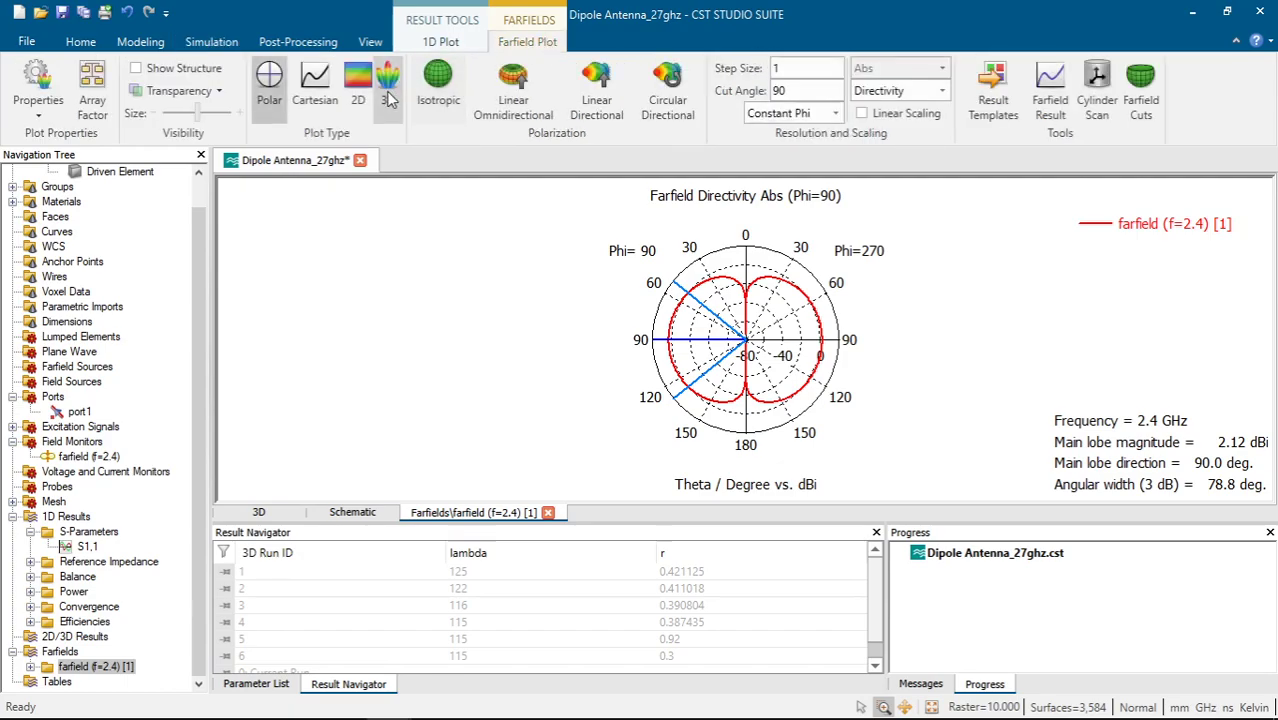
{"action": "left_click", "coordinate": [387, 88]}
{"action": "left_click_drag", "start_coordinate": [670, 354], "coordinate": [642, 375]}
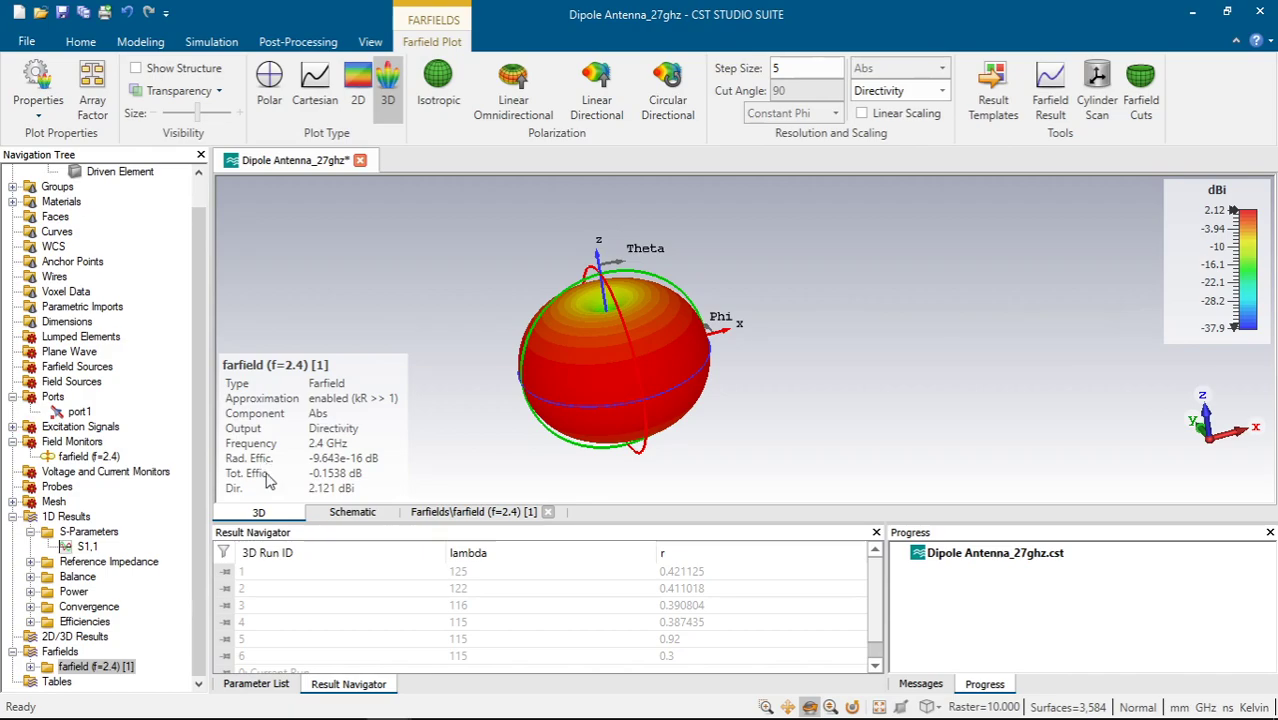
{"action": "mouse_move", "coordinate": [684, 327]}
{"action": "left_mouse_down"}
{"action": "mouse_move", "coordinate": [648, 351]}
{"action": "mouse_move", "coordinate": [604, 336]}
{"action": "mouse_move", "coordinate": [641, 328]}
{"action": "mouse_move", "coordinate": [622, 449]}
{"action": "left_mouse_up"}
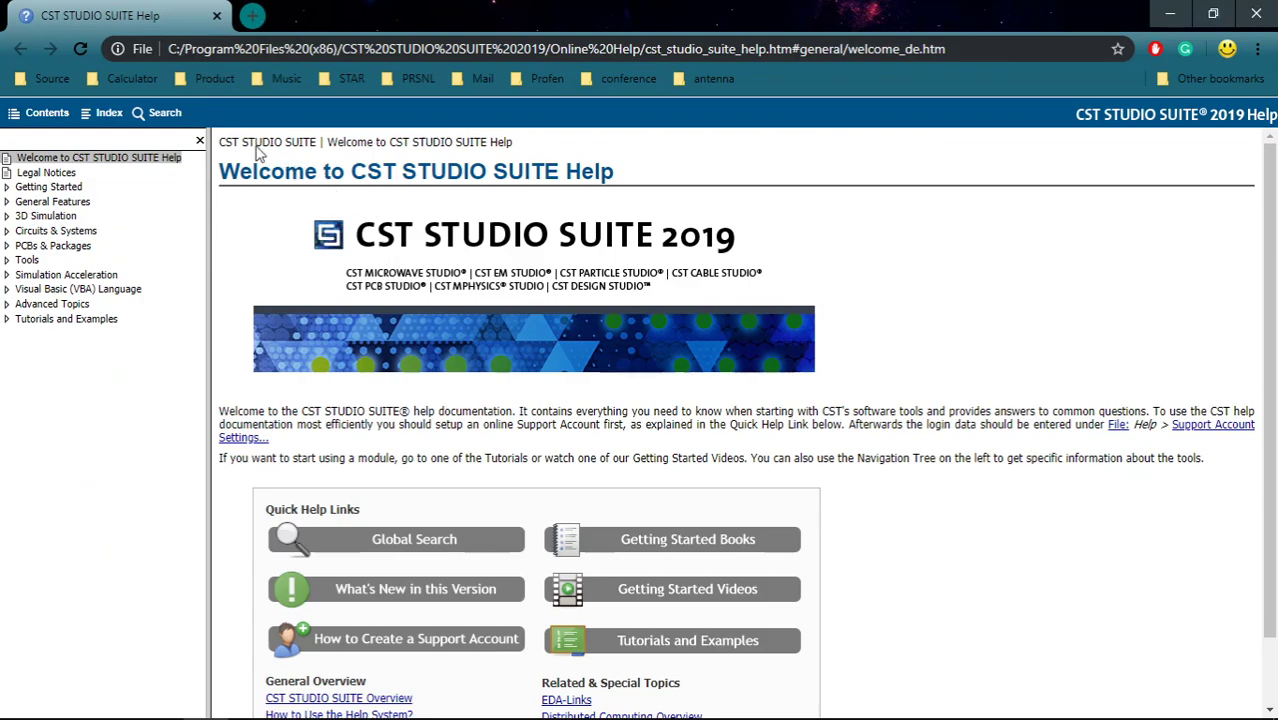
Search the help for radiation efficiency and open the Farfield Calculation Overview topic
{"action": "left_click", "coordinate": [162, 113]}
{"action": "left_click", "coordinate": [365, 240]}
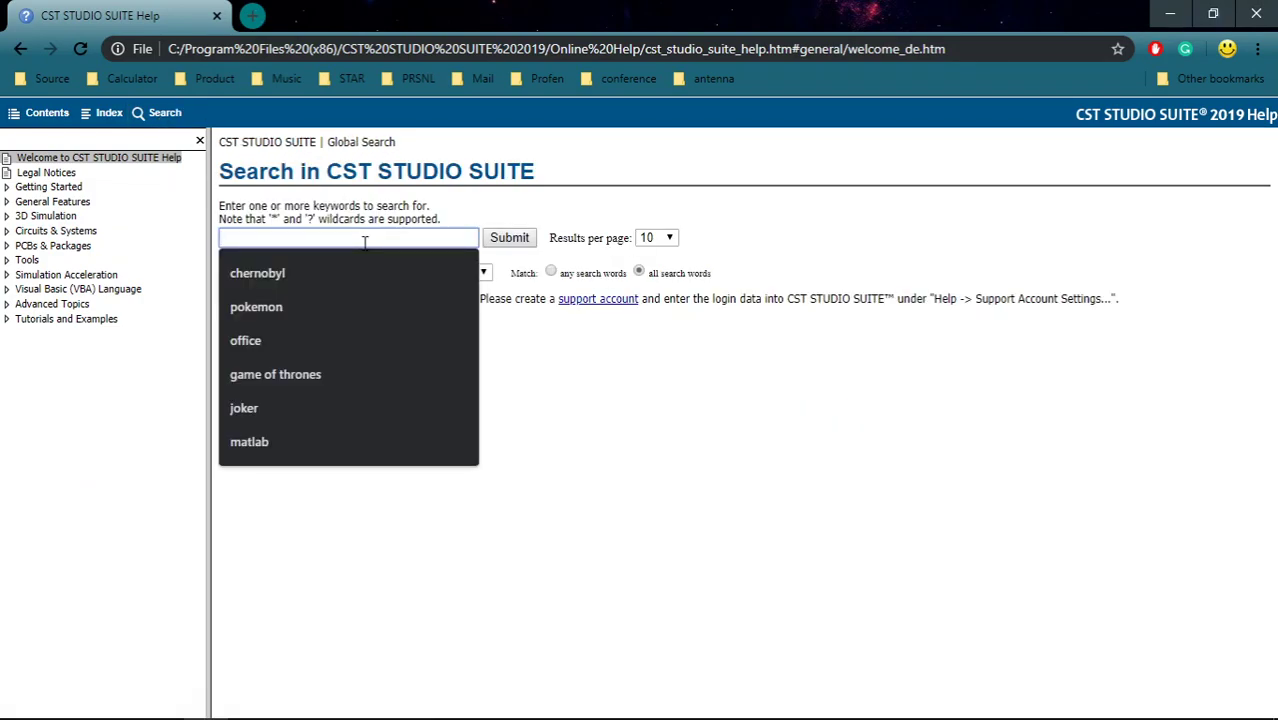
{"action": "type", "text": "radiation efficienc"}
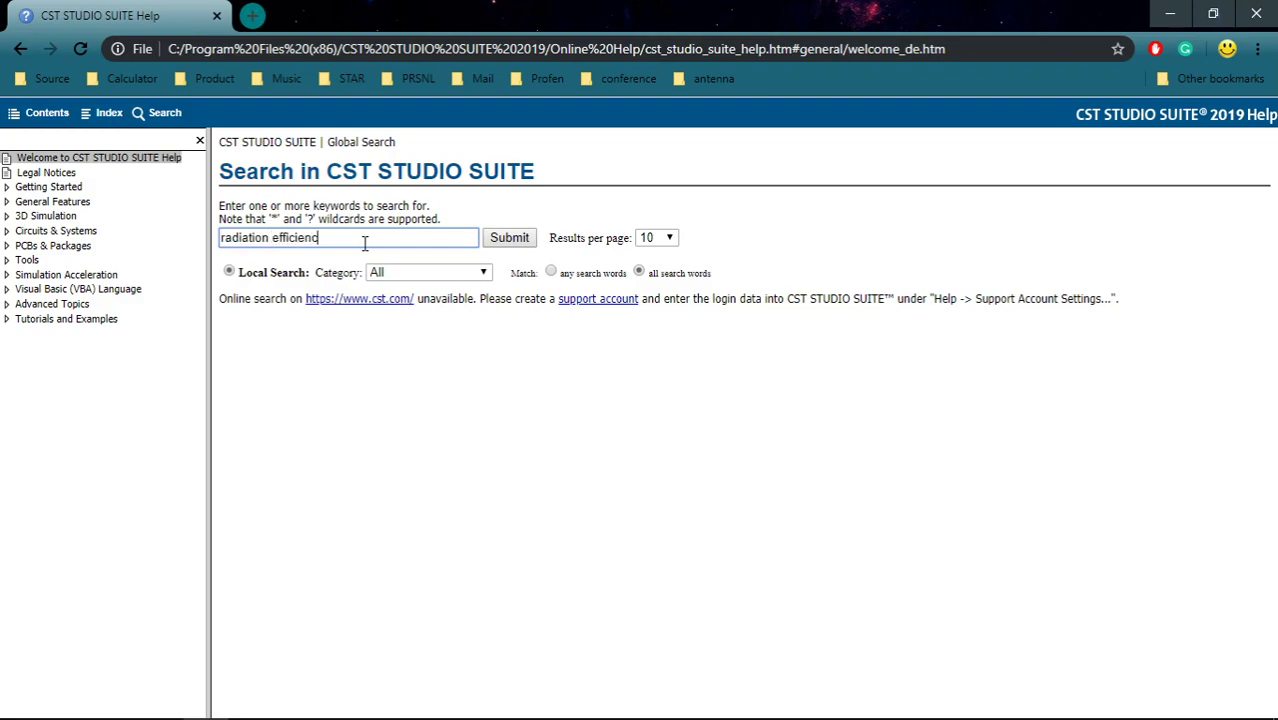
{"action": "type", "text": "y"}
{"action": "key", "text": "Return"}
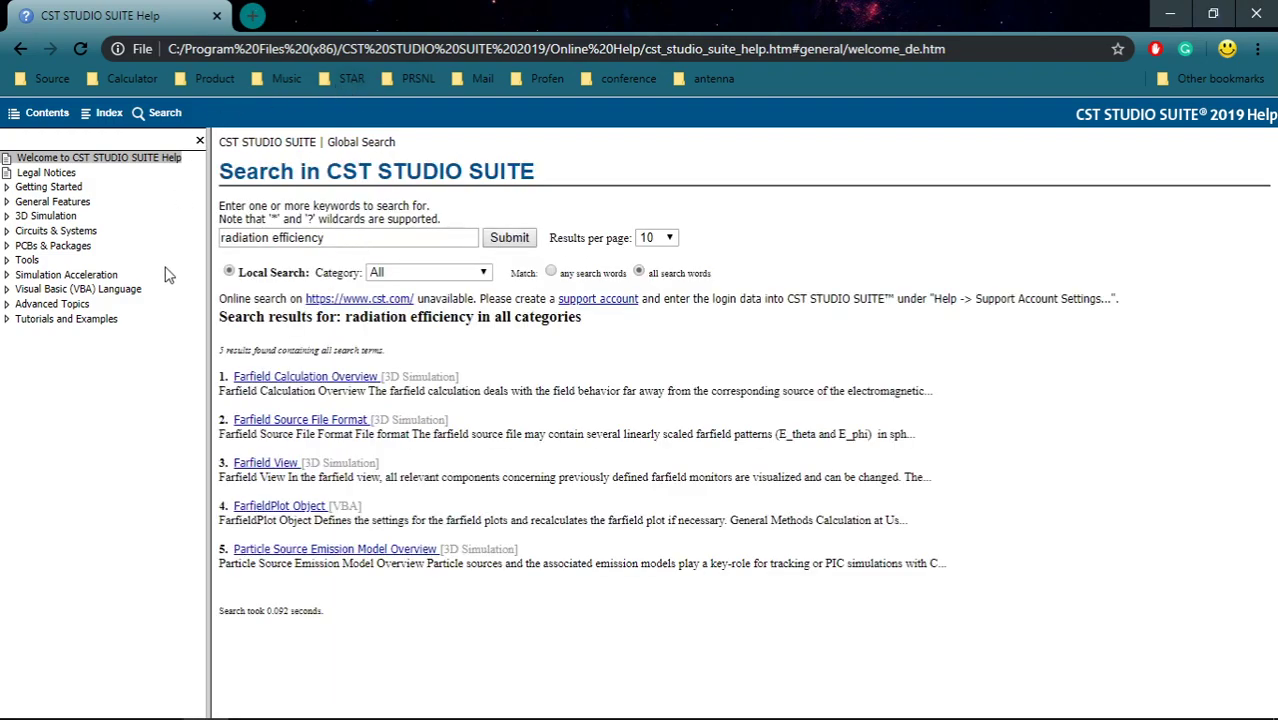
{"action": "left_click", "coordinate": [370, 378]}
{"action": "scroll", "coordinate": [593, 330], "scroll_direction": "down", "scroll_amount": 3}
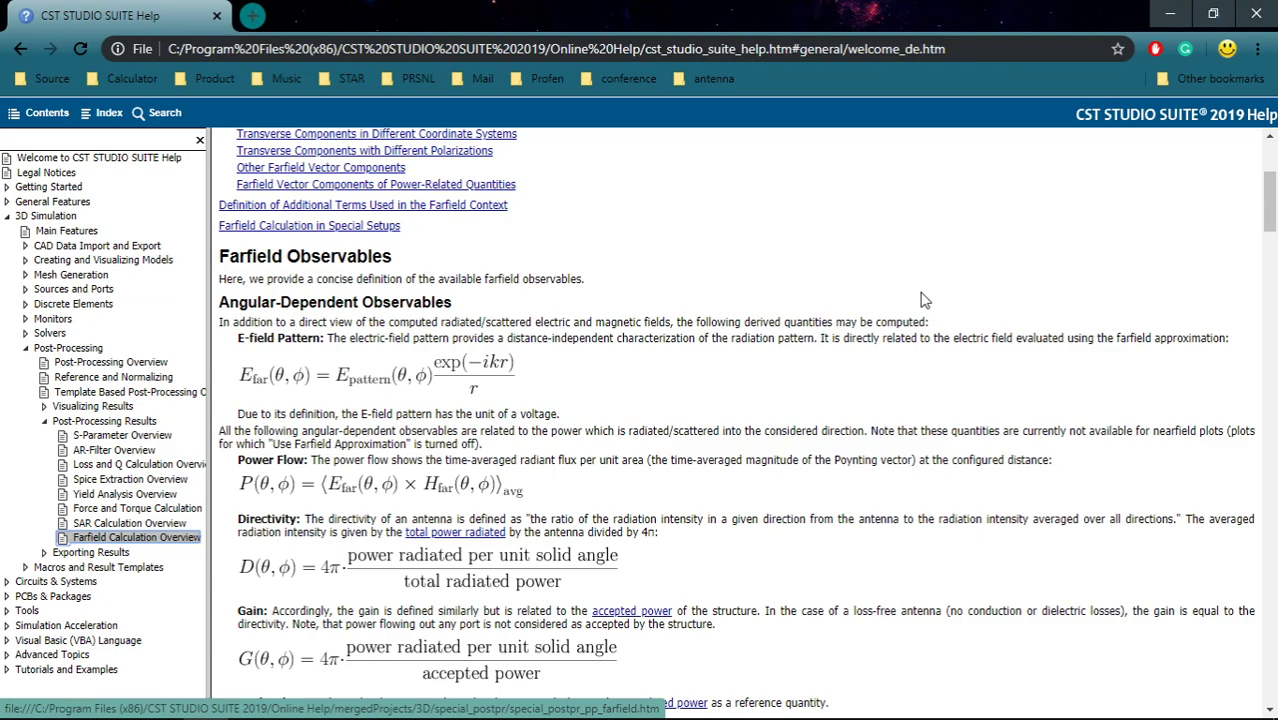
Find 'radiation eff' on the page and highlight the radiation and total efficiency definitions under Global Observables
{"action": "key", "text": "ctrl+f"}
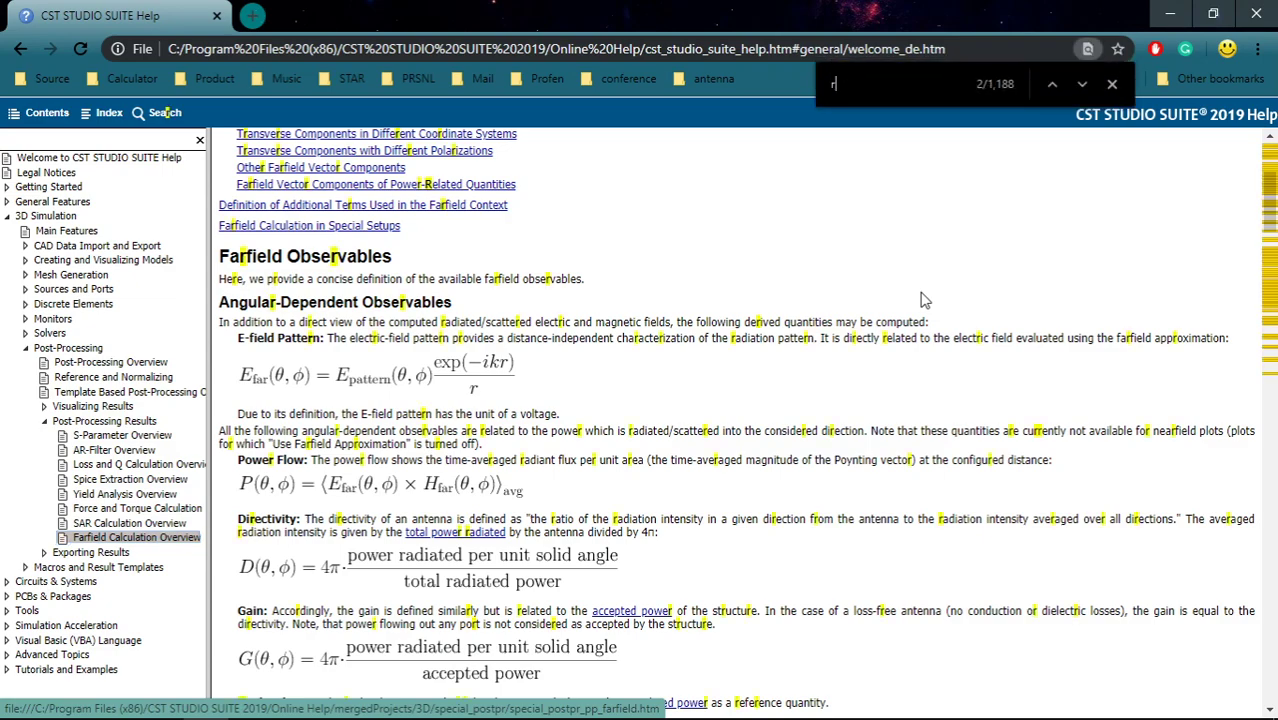
{"action": "type", "text": "radiation eff"}
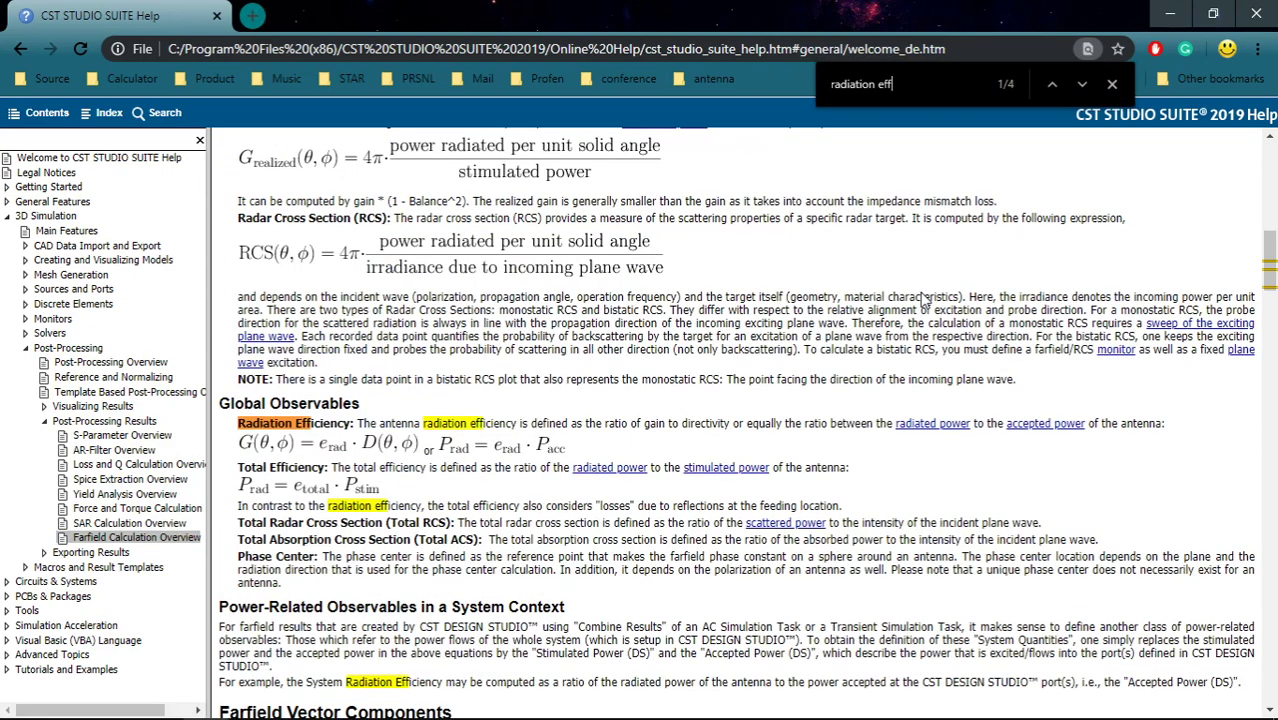
{"action": "left_click_drag", "start_coordinate": [376, 423], "coordinate": [822, 424]}
{"action": "left_click", "coordinate": [744, 423]}
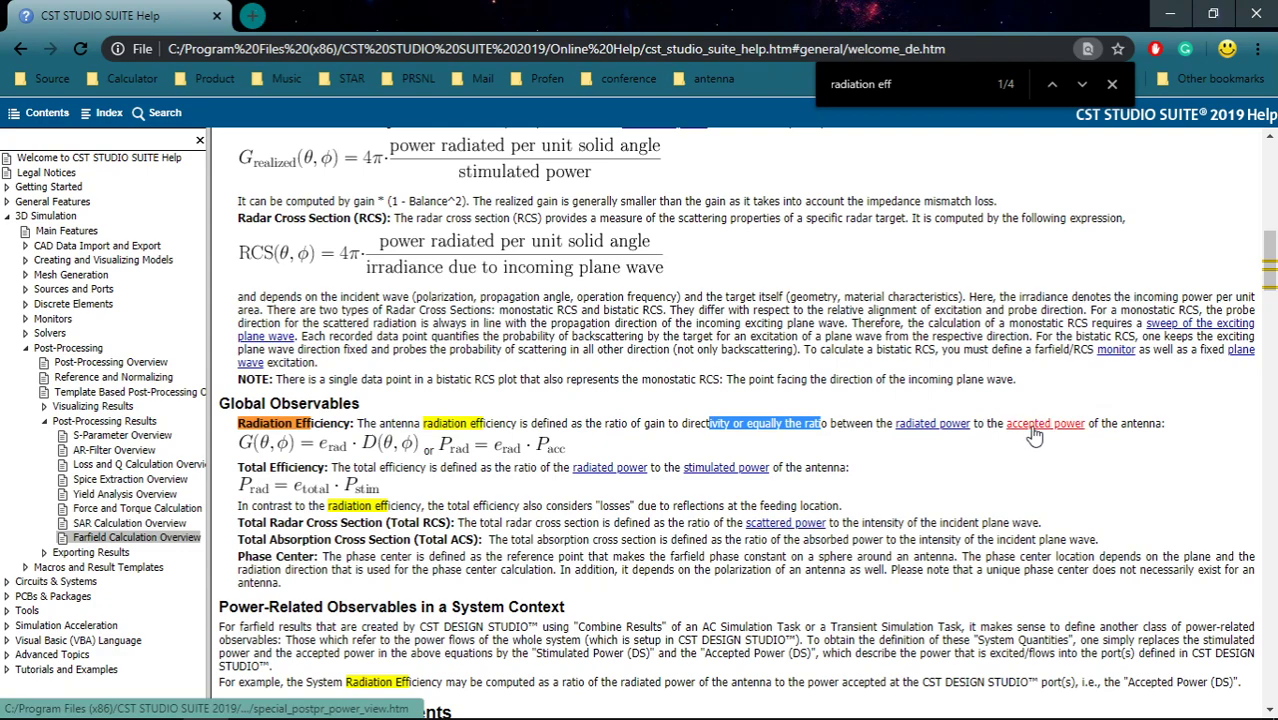
{"action": "left_click", "coordinate": [1115, 423]}
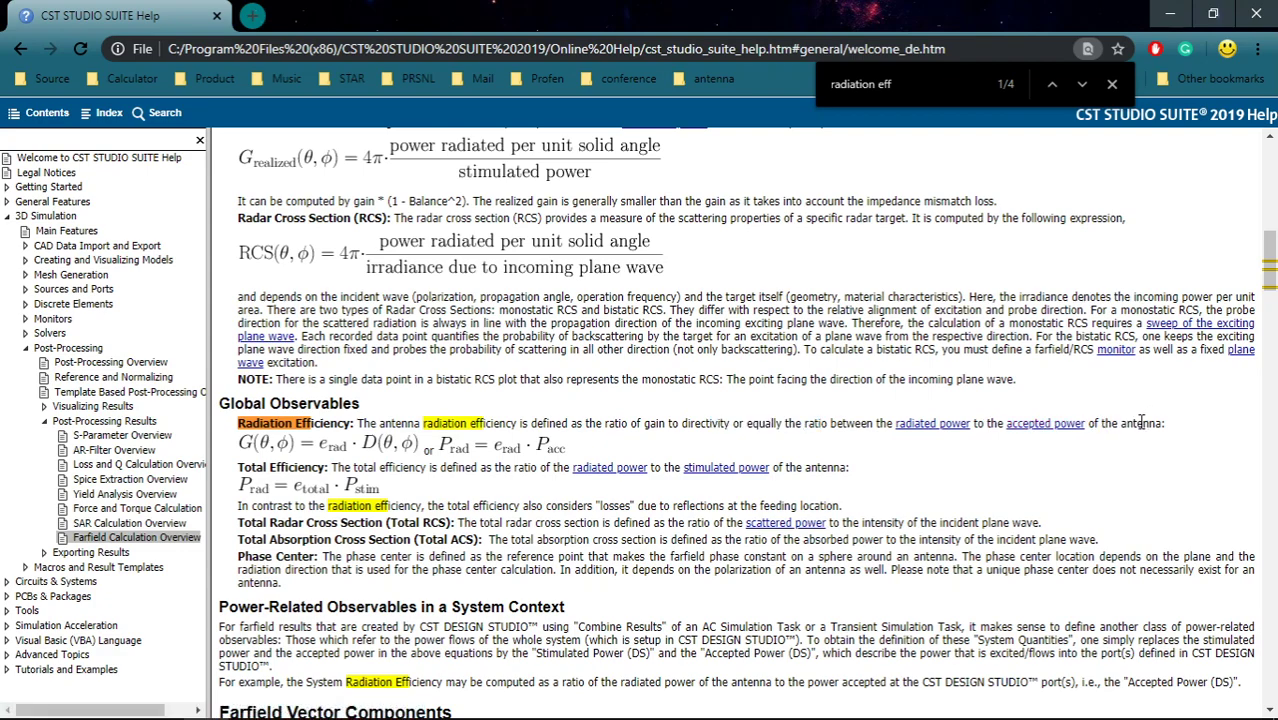
{"action": "left_click_drag", "start_coordinate": [256, 467], "coordinate": [330, 467]}
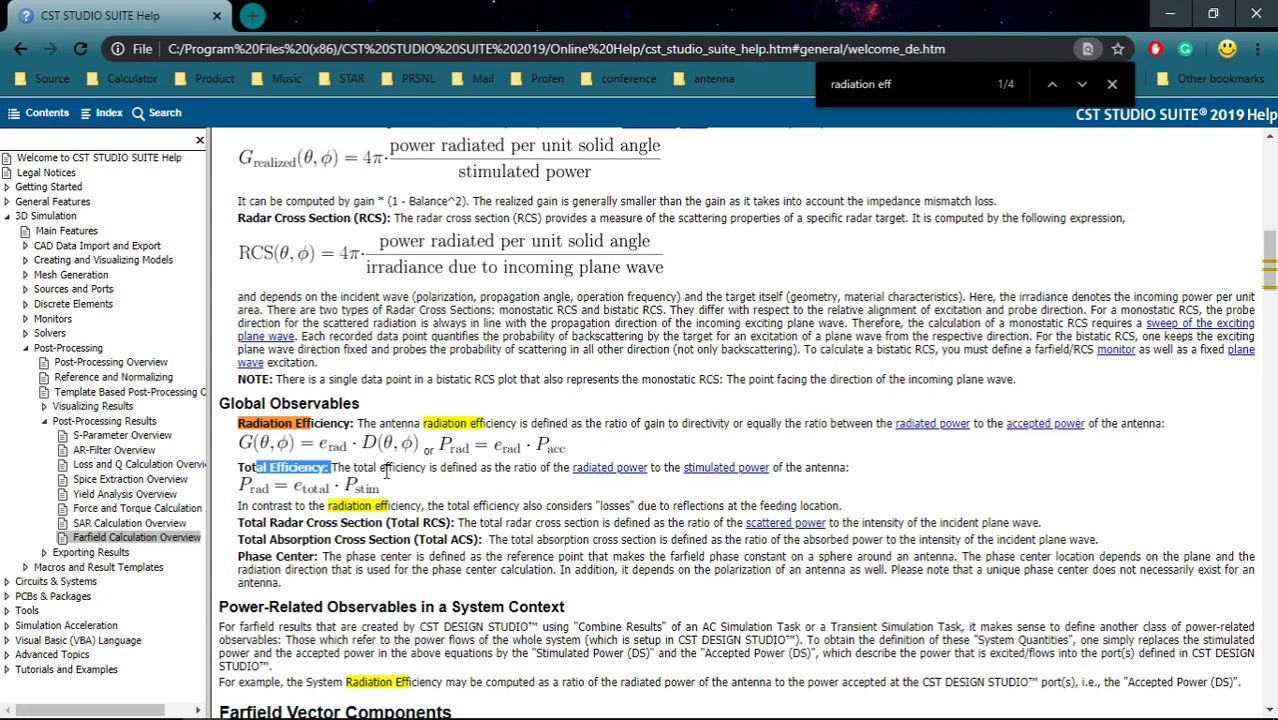
{"action": "left_click", "coordinate": [418, 482]}
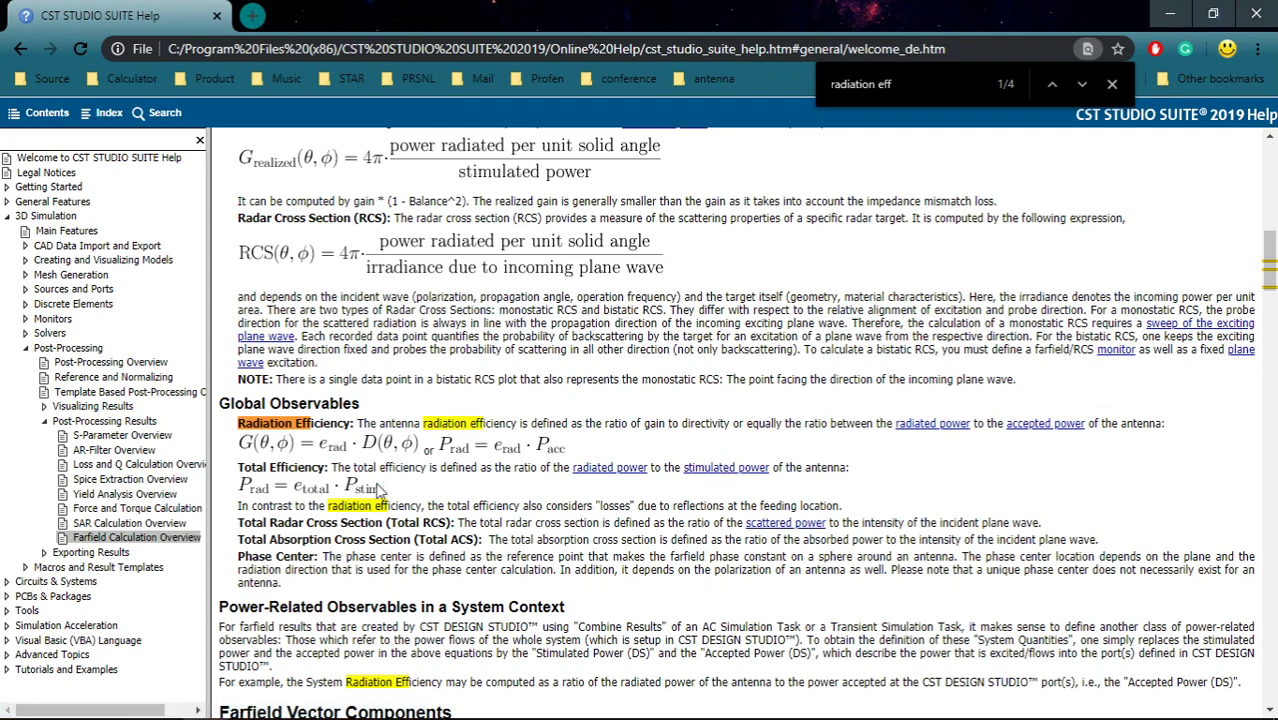
{"action": "left_click_drag", "start_coordinate": [307, 506], "coordinate": [401, 506]}
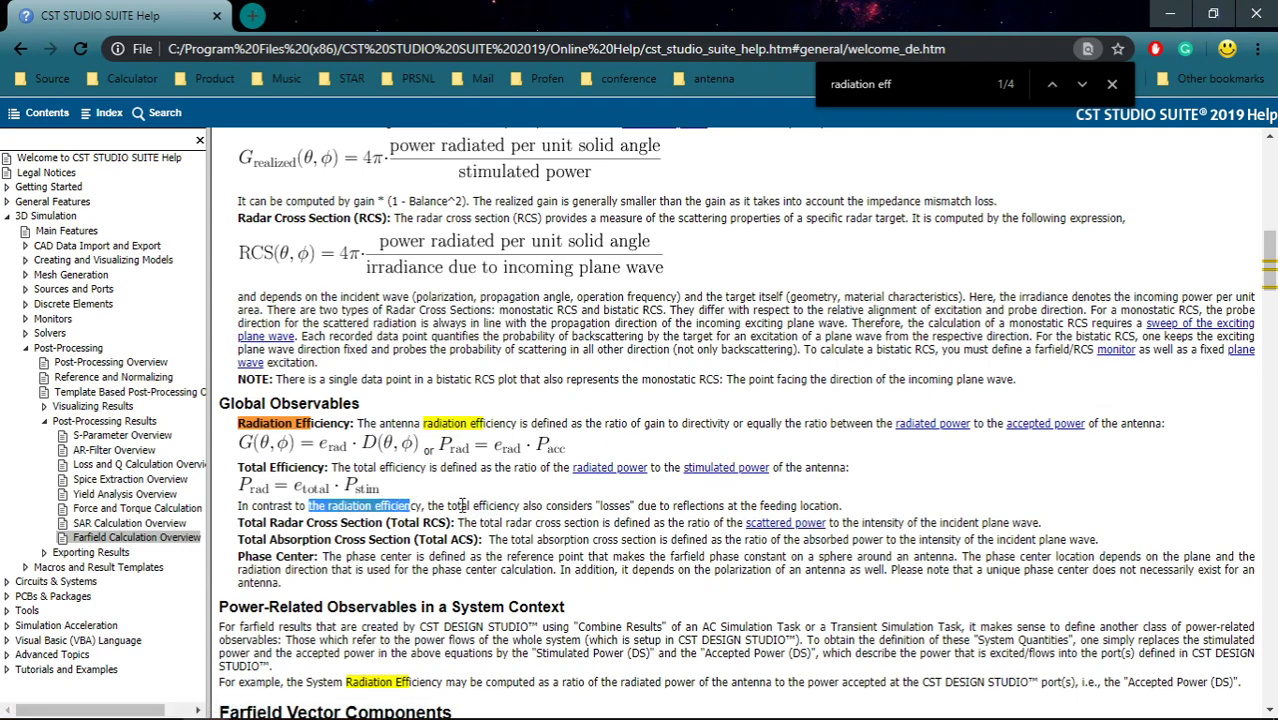
{"action": "left_click_drag", "start_coordinate": [473, 506], "coordinate": [870, 513]}
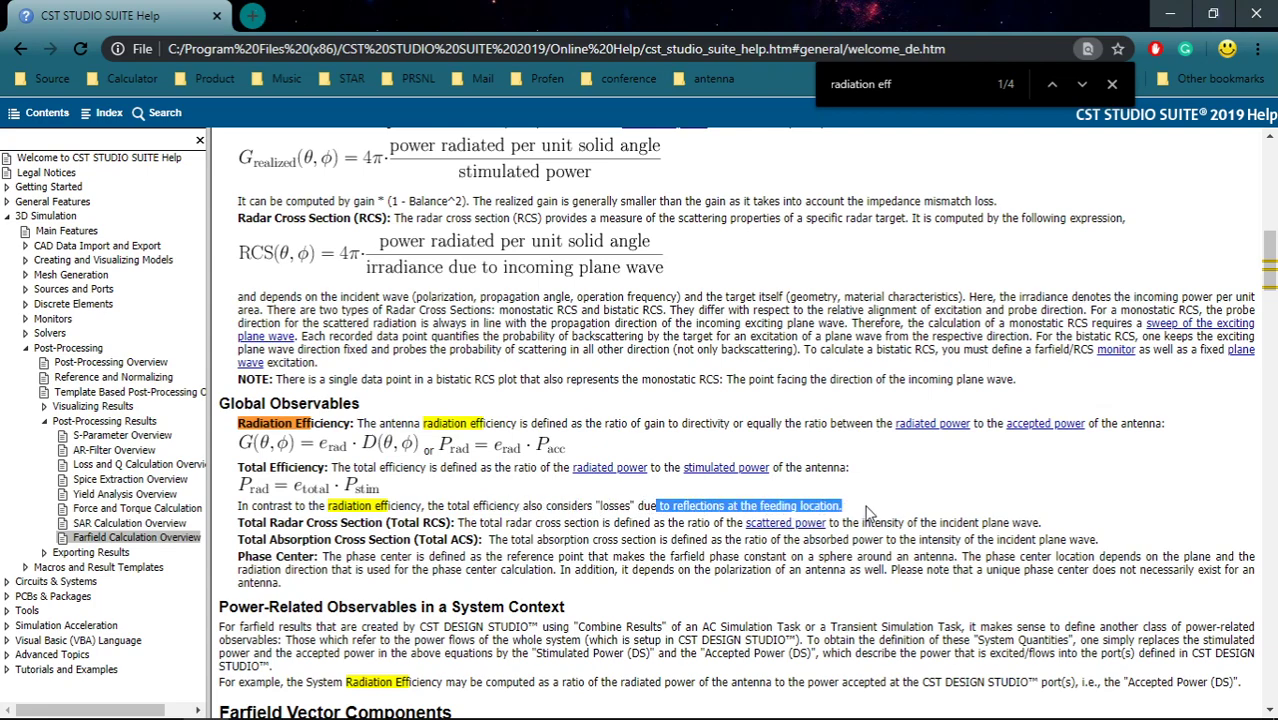
{"action": "left_click", "coordinate": [868, 513]}
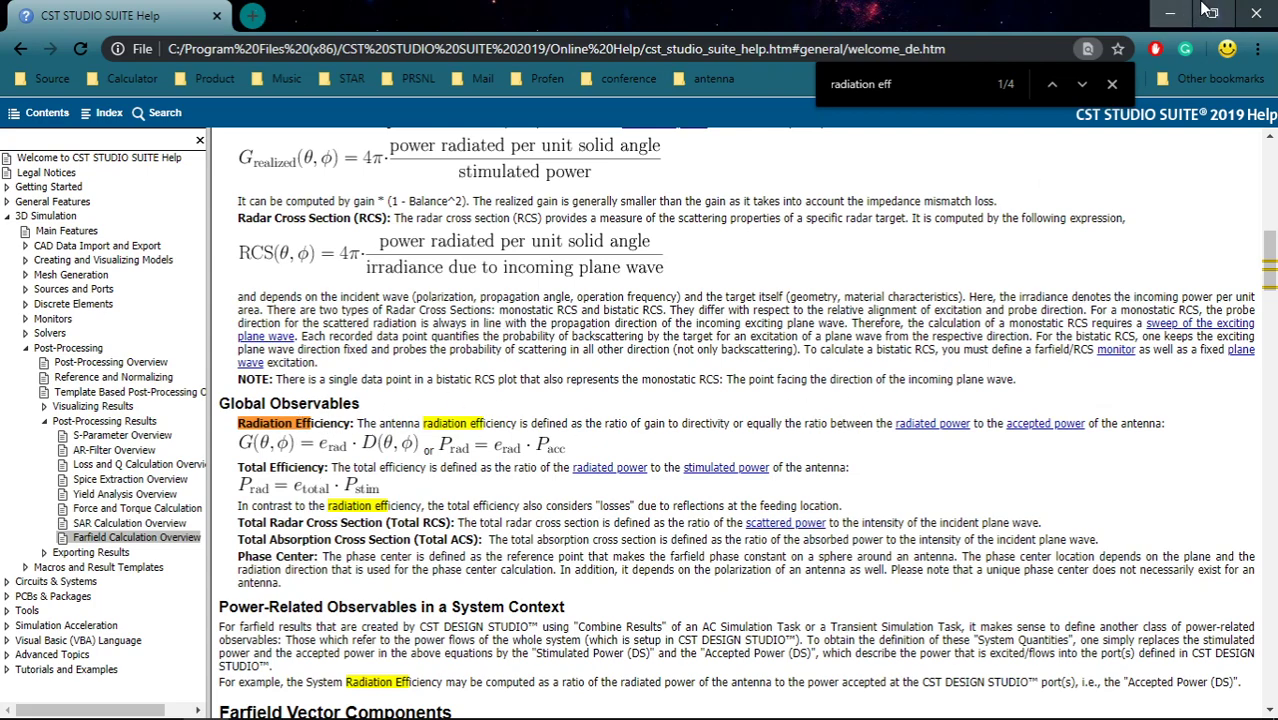
Return from the help to CST and rotate the 3D farfield sphere
{"action": "left_click", "coordinate": [1170, 14]}
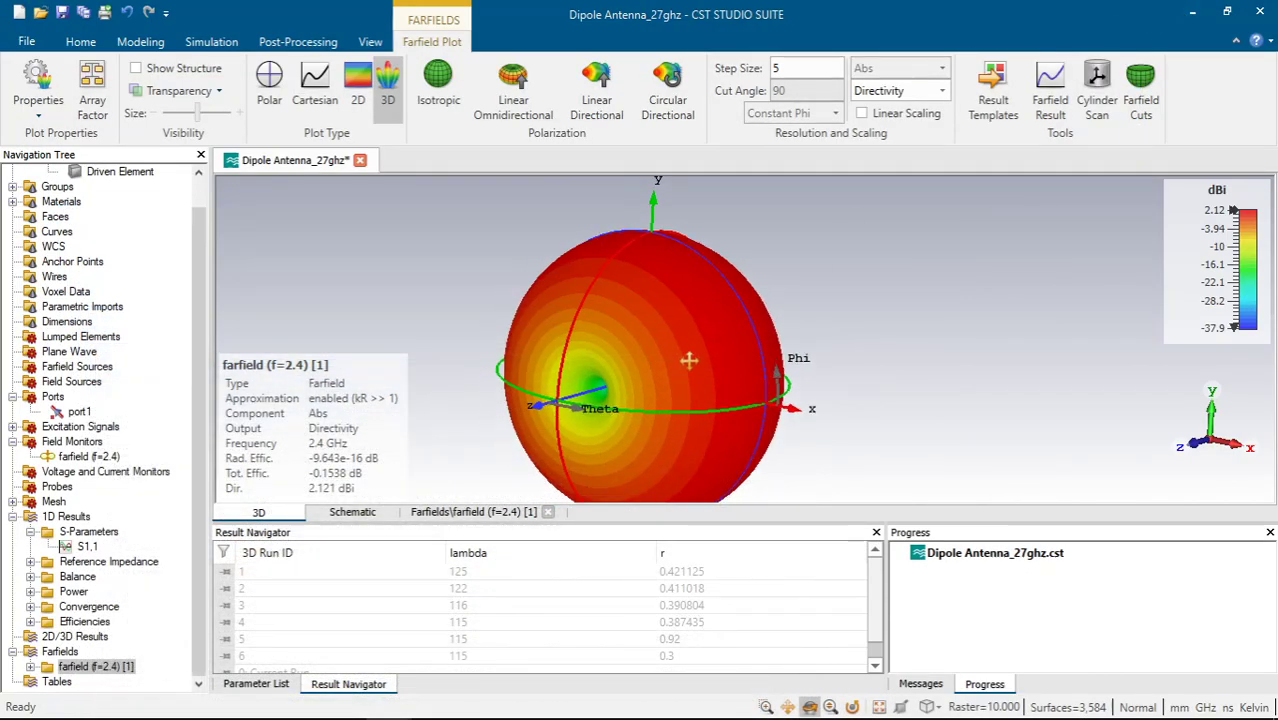
{"action": "scroll", "coordinate": [765, 365], "scroll_direction": "down", "scroll_amount": 2}
{"action": "left_click_drag", "start_coordinate": [772, 355], "coordinate": [785, 310]}
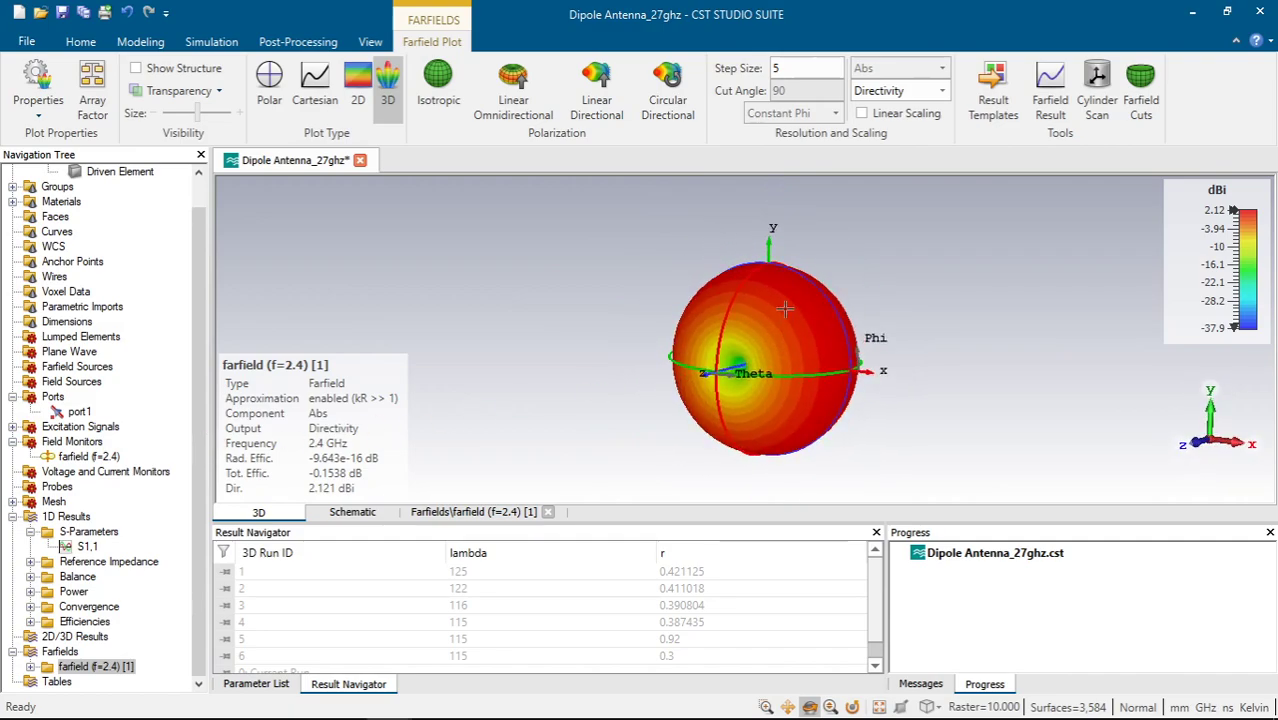
{"action": "scroll", "coordinate": [6, 262], "scroll_direction": "up", "scroll_amount": 1}
Show the dipole's Components model and orbit it through several oblique angles
{"action": "left_click", "coordinate": [70, 175]}
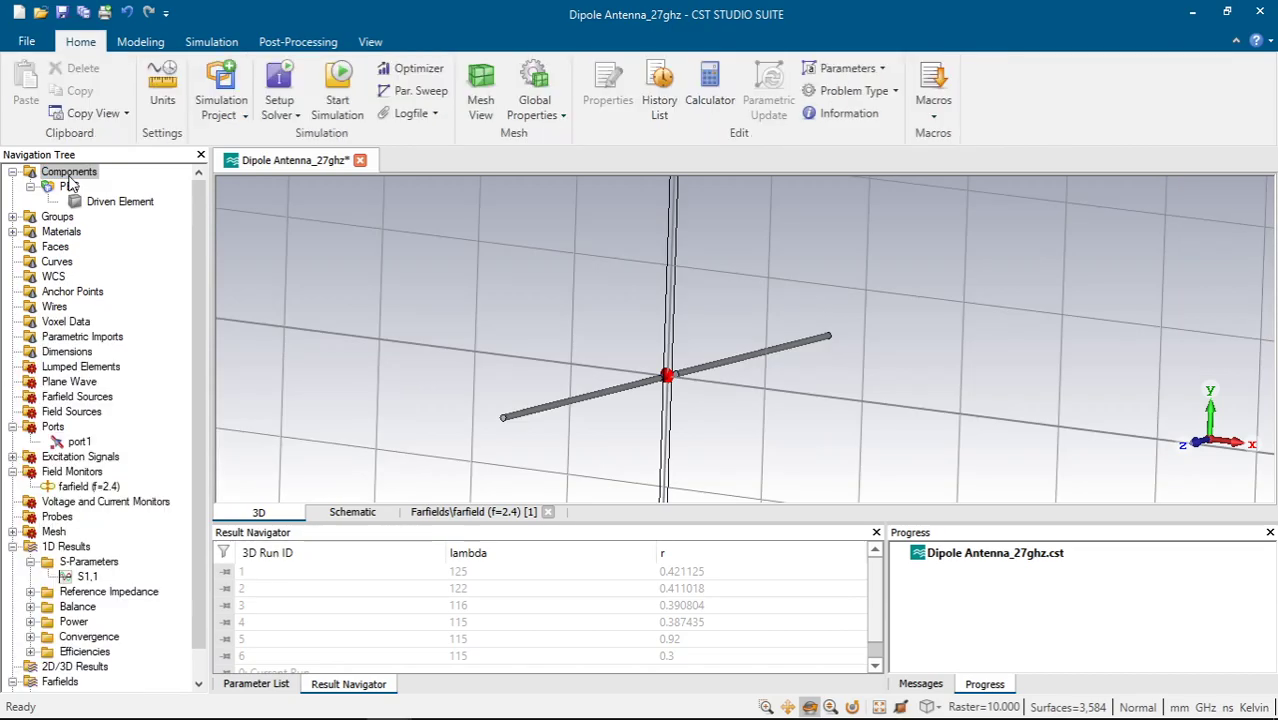
{"action": "scroll", "coordinate": [688, 368], "scroll_direction": "up", "scroll_amount": 3}
{"action": "scroll", "coordinate": [688, 368], "scroll_direction": "down", "scroll_amount": 4}
{"action": "left_click_drag", "start_coordinate": [688, 368], "coordinate": [544, 383]}
{"action": "scroll", "coordinate": [643, 380], "scroll_direction": "up", "scroll_amount": 4}
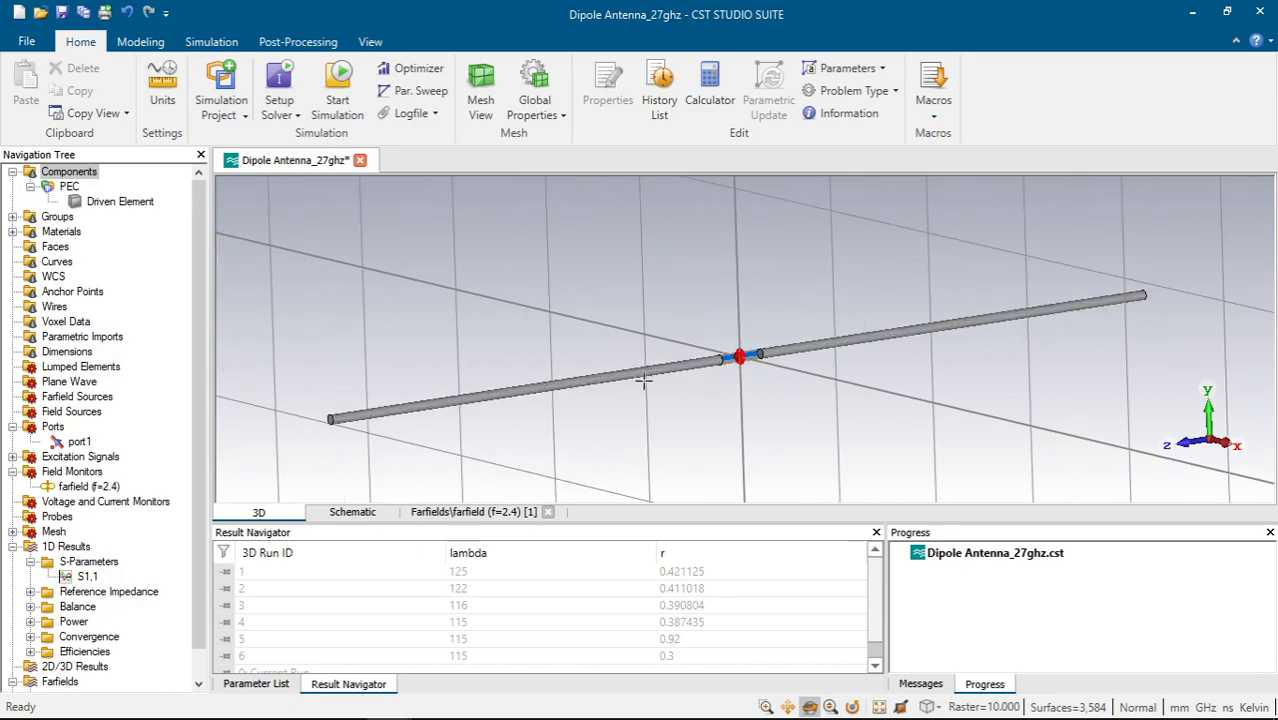
{"action": "scroll", "coordinate": [643, 380], "scroll_direction": "down", "scroll_amount": 4}
{"action": "left_click_drag", "start_coordinate": [648, 379], "coordinate": [685, 394]}
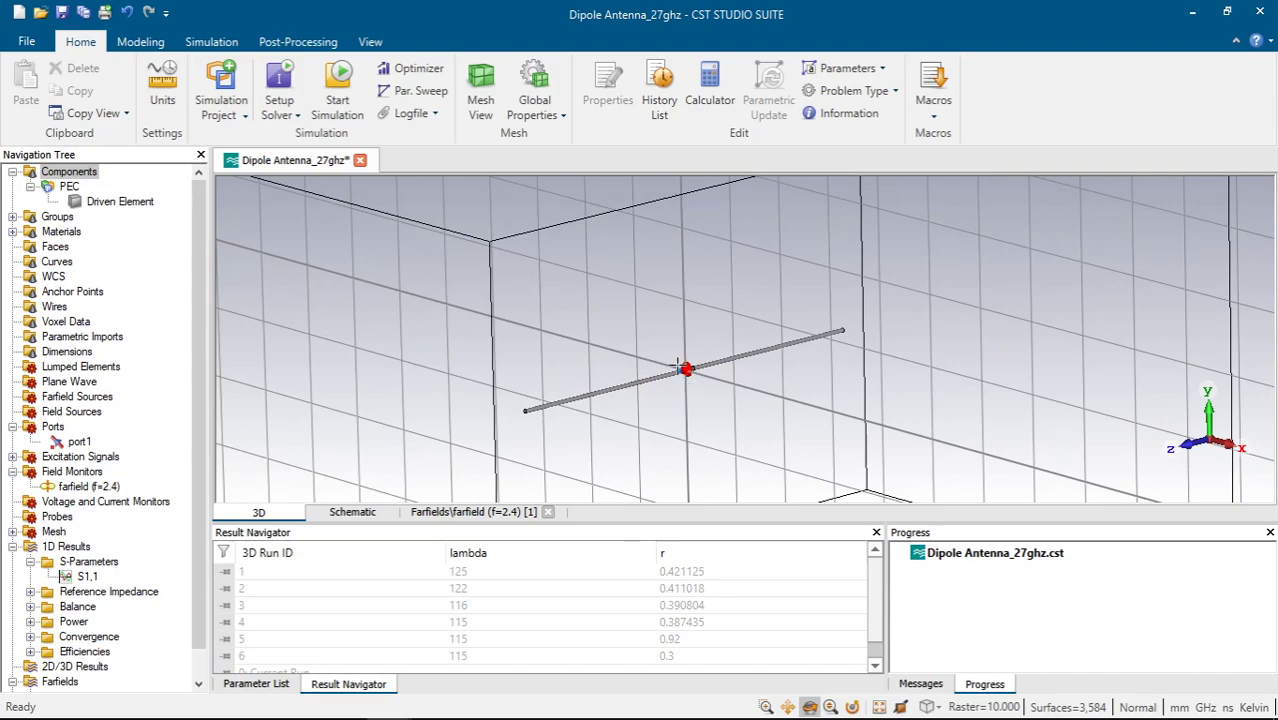
{"action": "scroll", "coordinate": [678, 366], "scroll_direction": "up", "scroll_amount": 4}
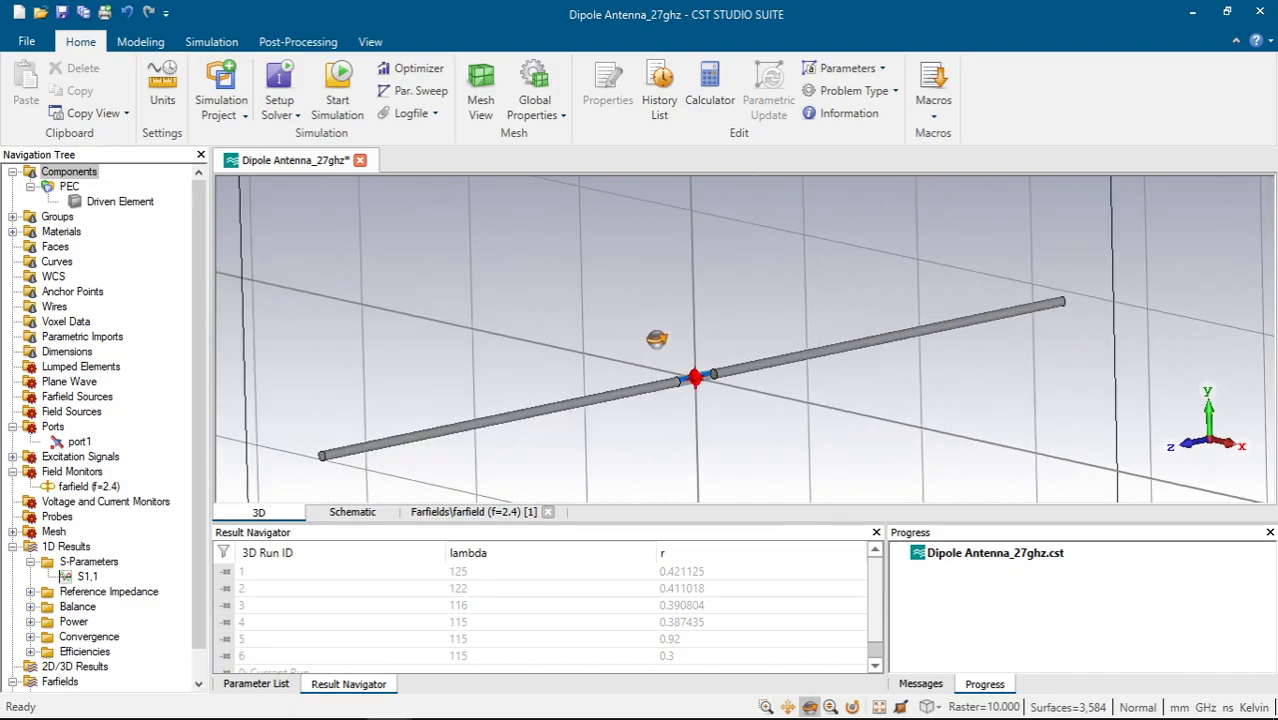
{"action": "mouse_move", "coordinate": [656, 339]}
{"action": "left_mouse_down"}
{"action": "mouse_move", "coordinate": [642, 200]}
{"action": "mouse_move", "coordinate": [650, 371]}
{"action": "mouse_move", "coordinate": [642, 357]}
{"action": "left_mouse_up"}
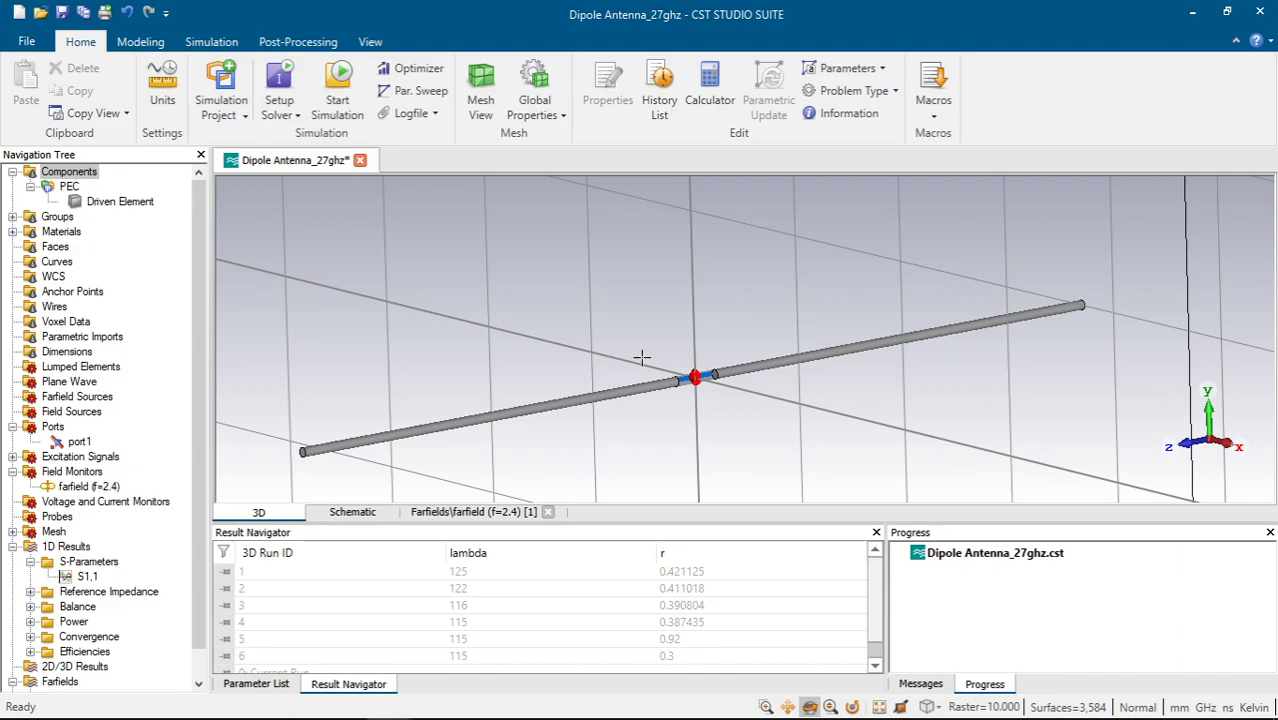